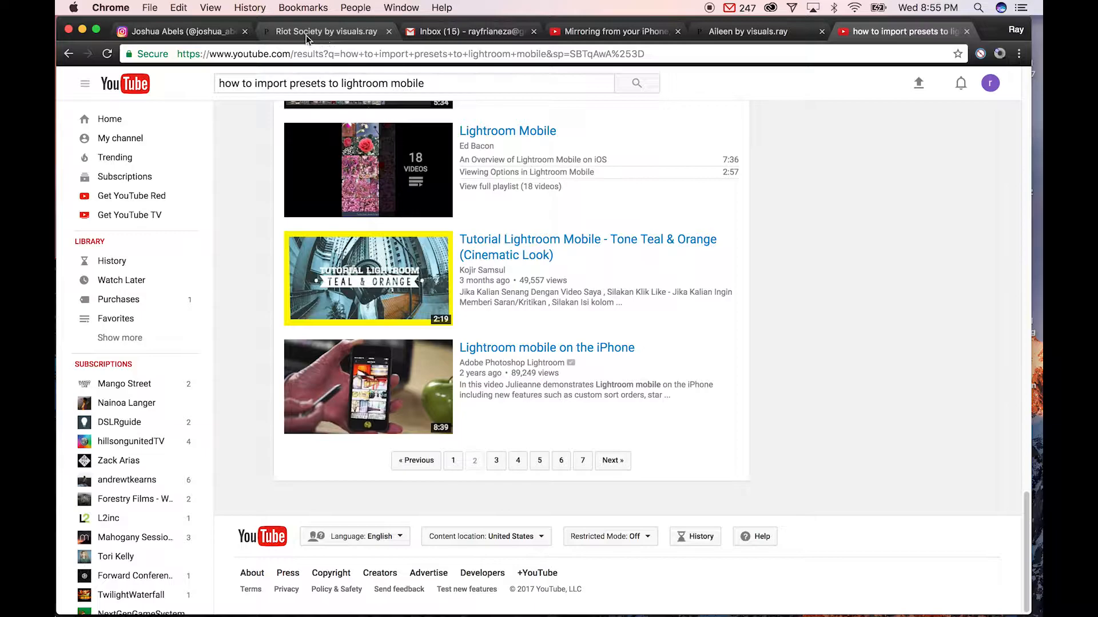
- Switch to the photographer's Instagram profile and open the photo contest post at an enlarged page zoom
left_click(177, 32)
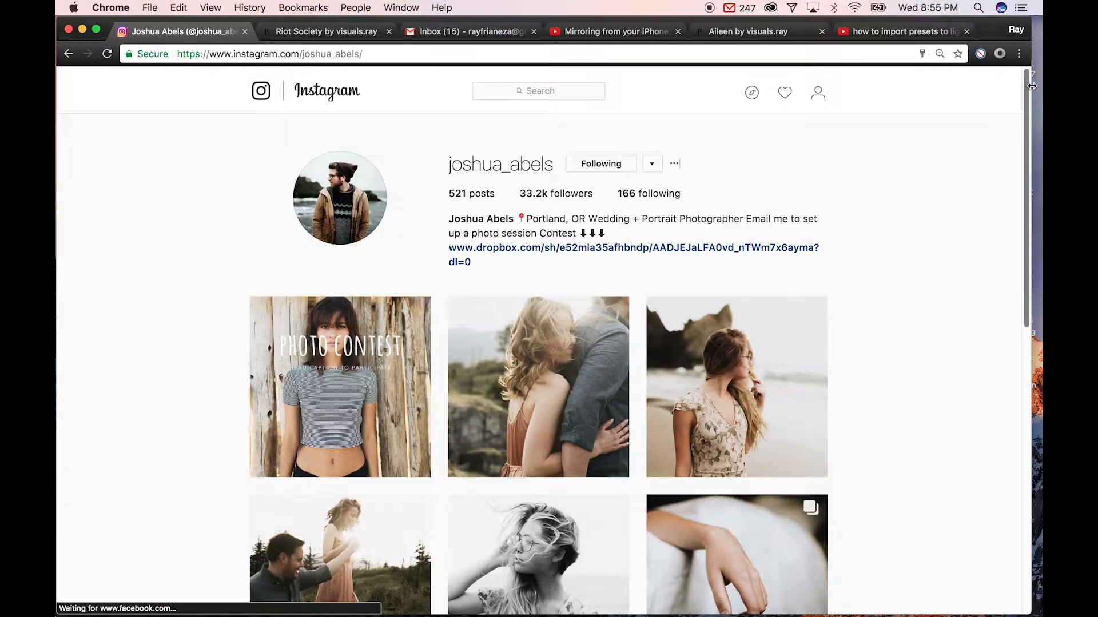
scroll(1010, 152, "down", 3)
scroll(1010, 152, "up", 1)
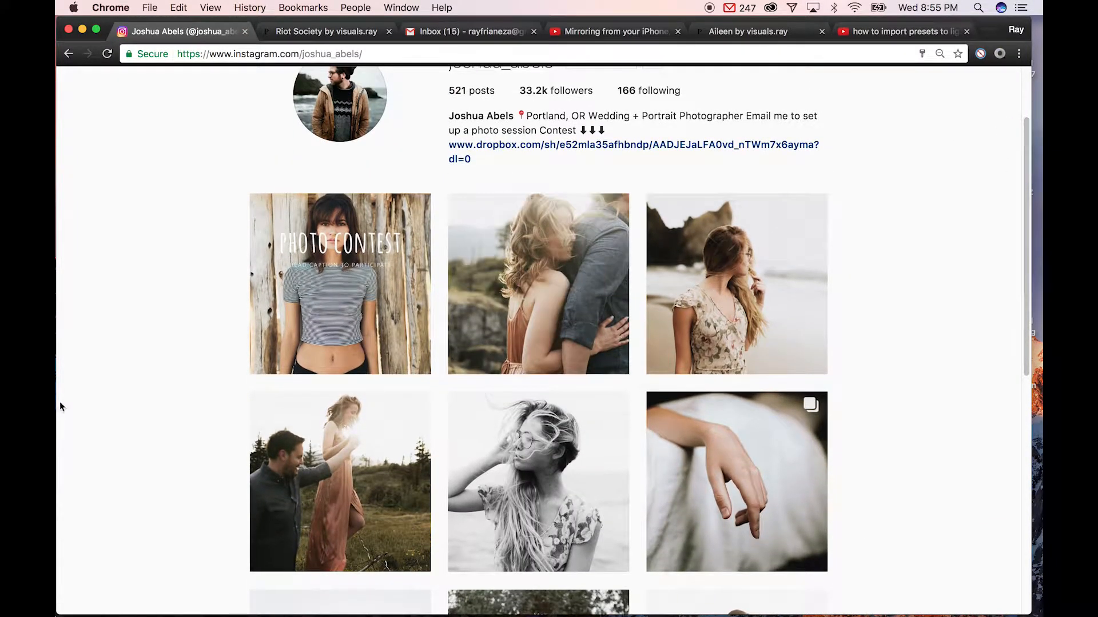
left_click(266, 312)
key("super+plus")
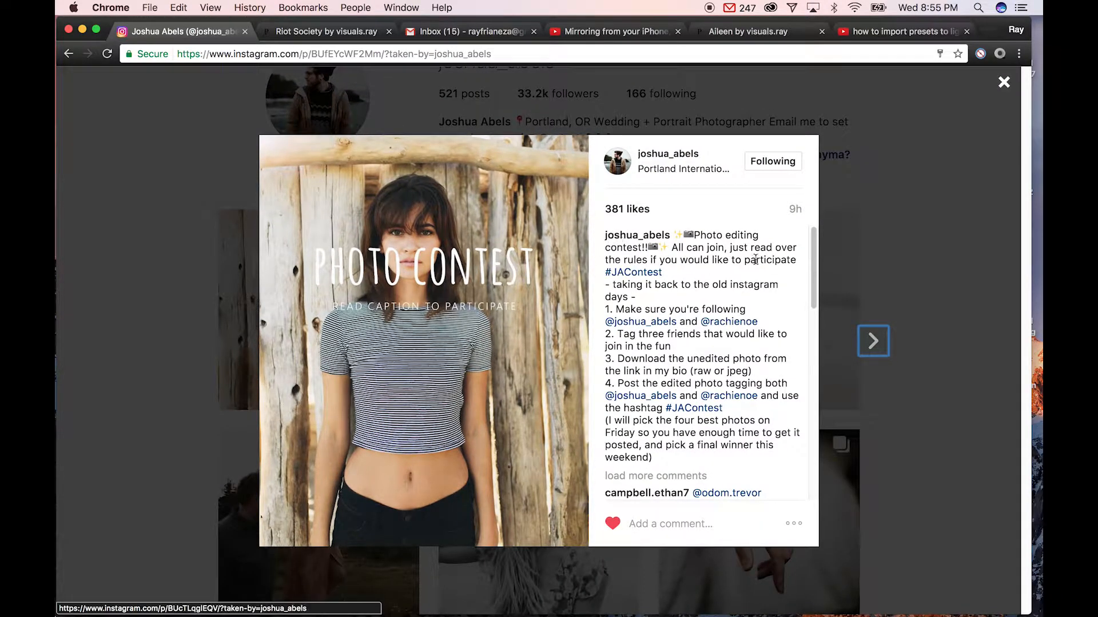
- Read through the photo editing contest rules in the post's caption and close the post
scroll(814, 246, "down", 5)
scroll(814, 246, "up", 5)
left_click_drag(813, 292, 815, 309)
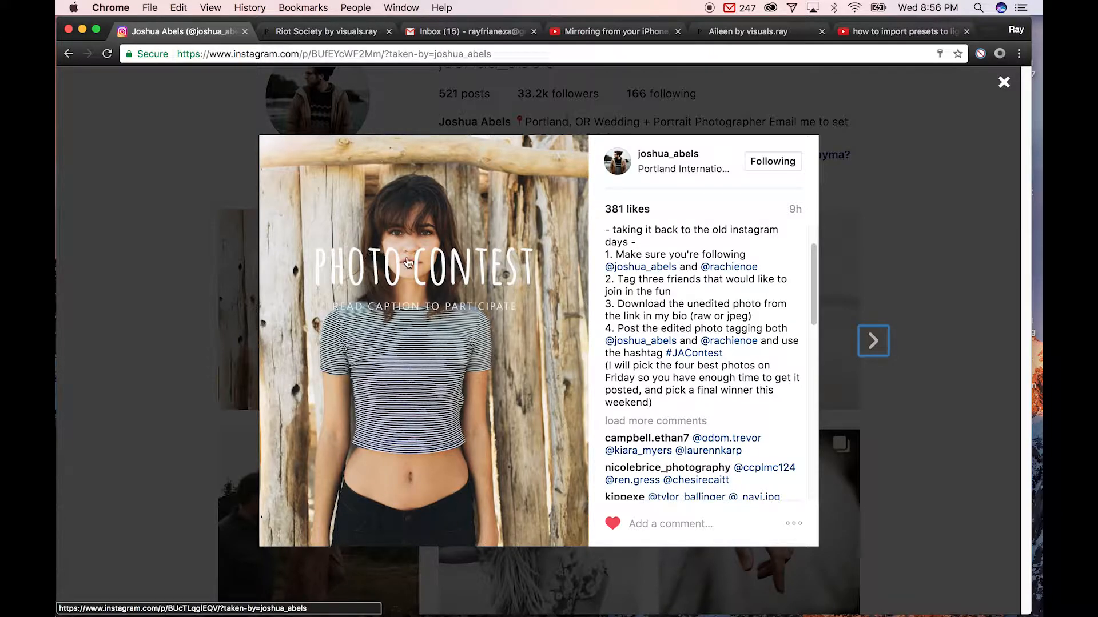
key("Escape")
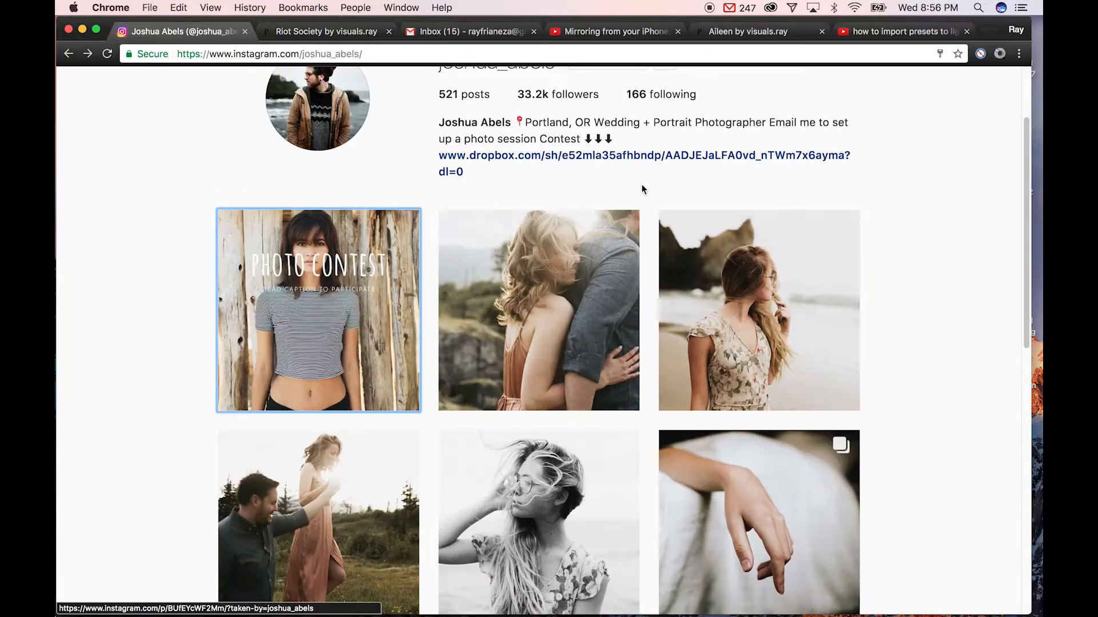
- Open the Dropbox link in the profile bio to view the #JAcontest folder, and minimise the browser
scroll(635, 268, "up", 3)
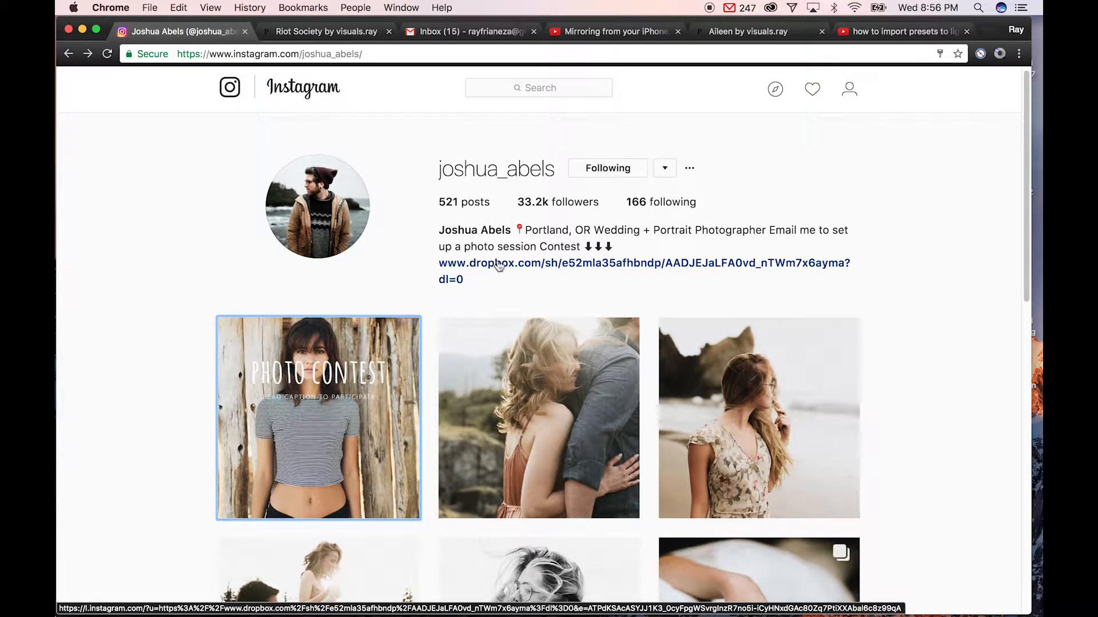
left_click(607, 263)
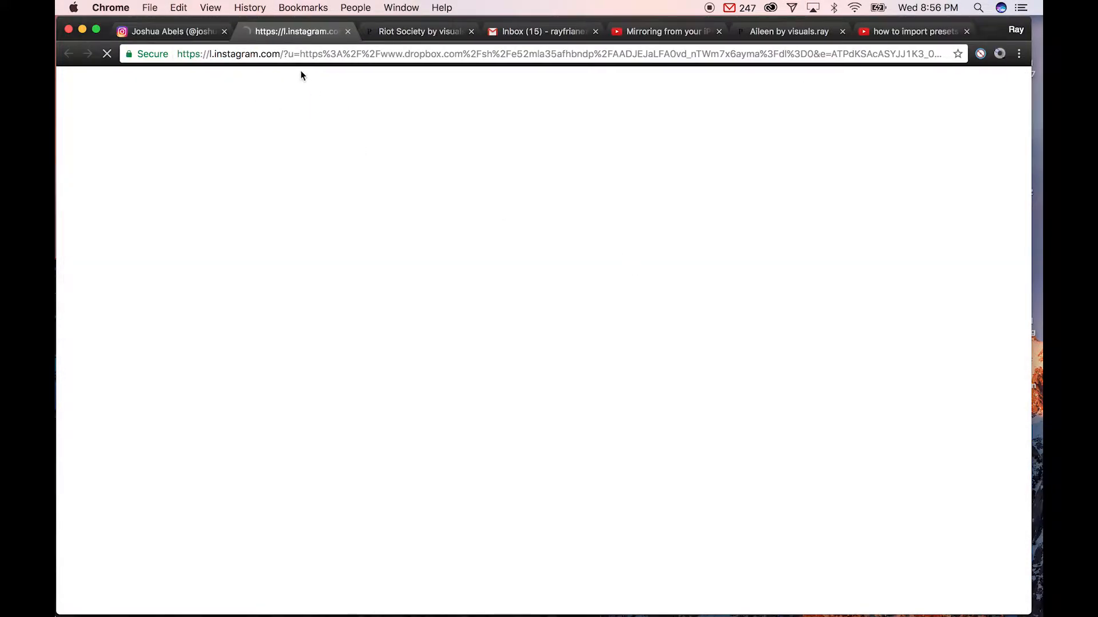
left_click(540, 239)
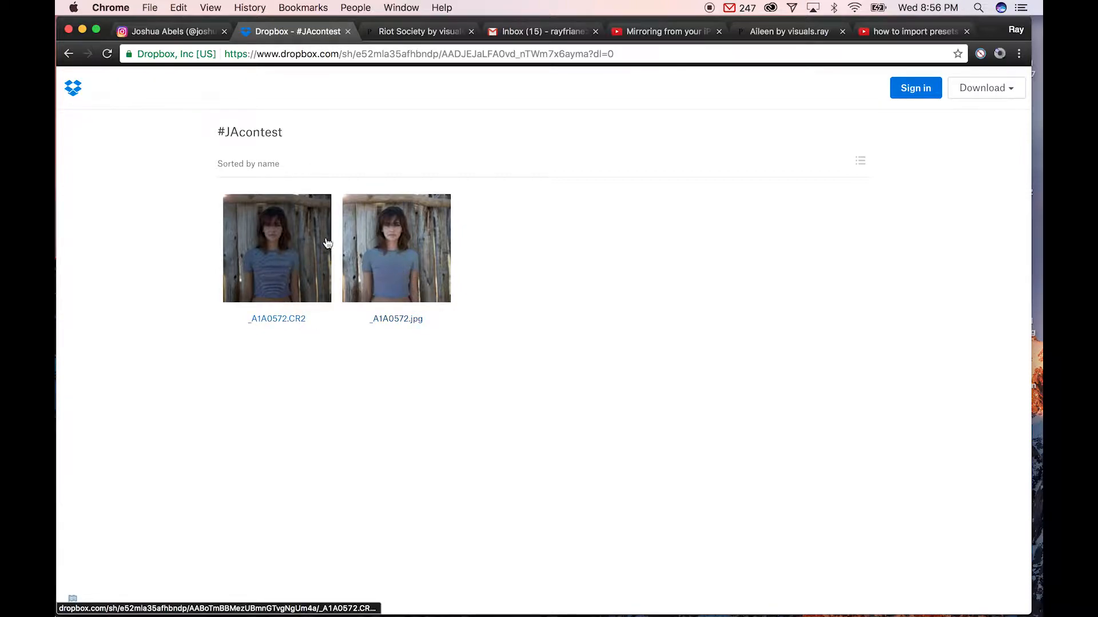
left_click(83, 29)
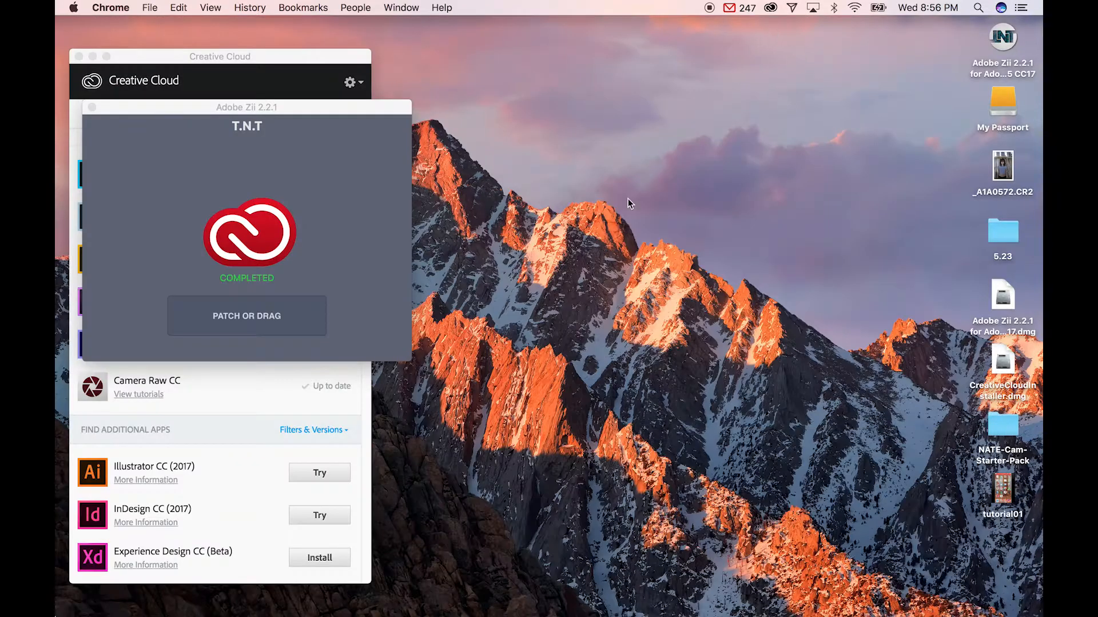
left_click(622, 215)
double_click(1004, 168)
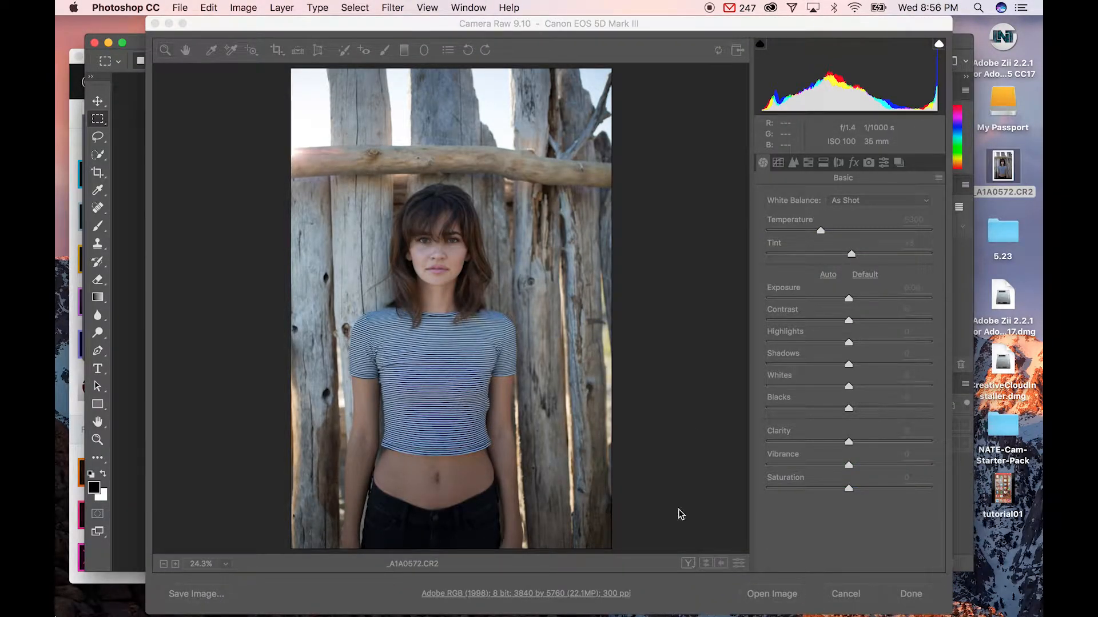
left_click(852, 594)
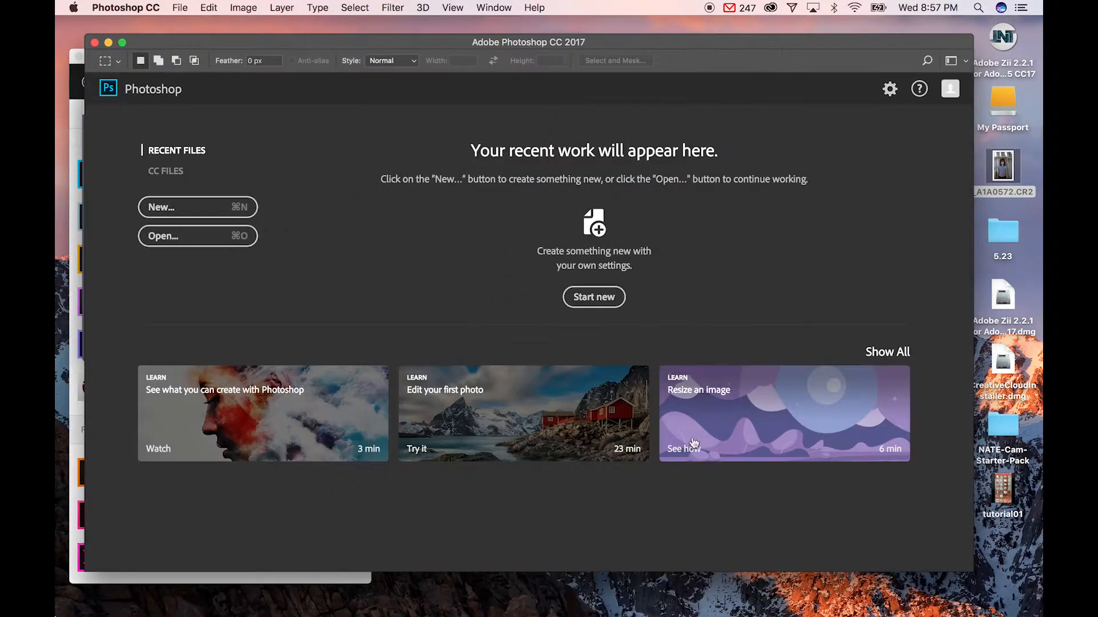
left_click(95, 44)
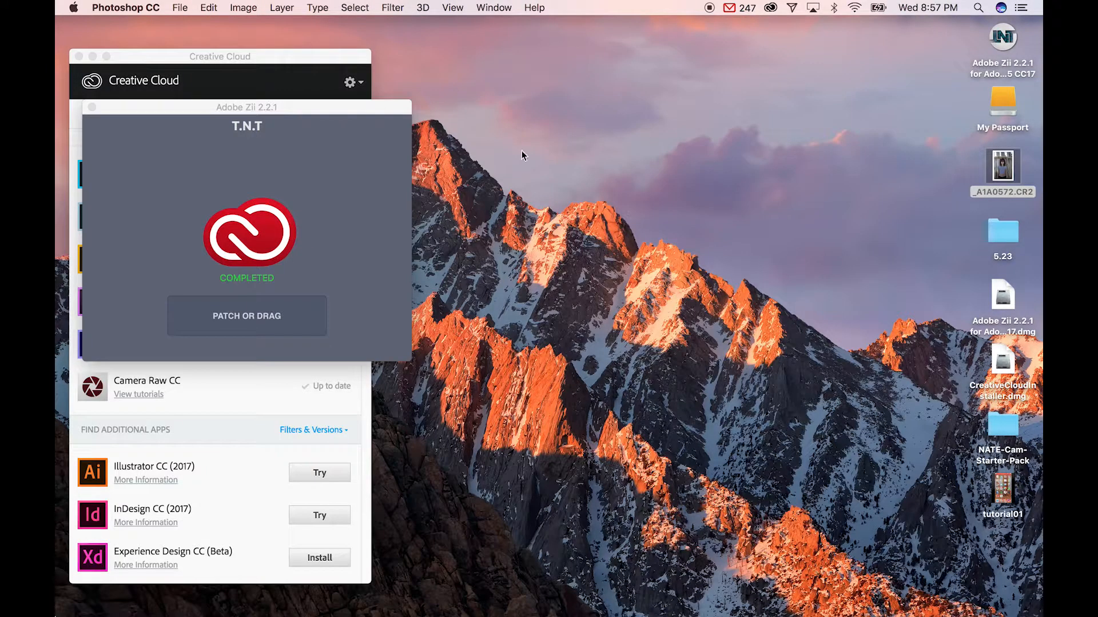
- Preview _A1A0572.CR2 from the desktop with Quick Look, placing the preview beside the other windows and enlarging it
left_click(886, 166)
key("space")
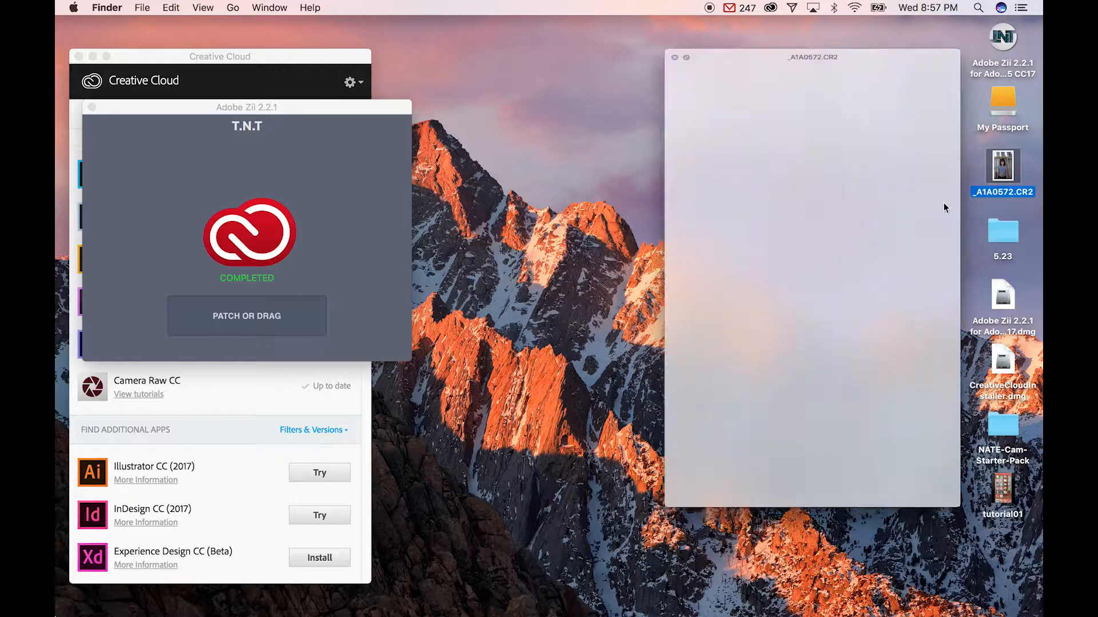
left_click_drag(805, 38, 630, 40)
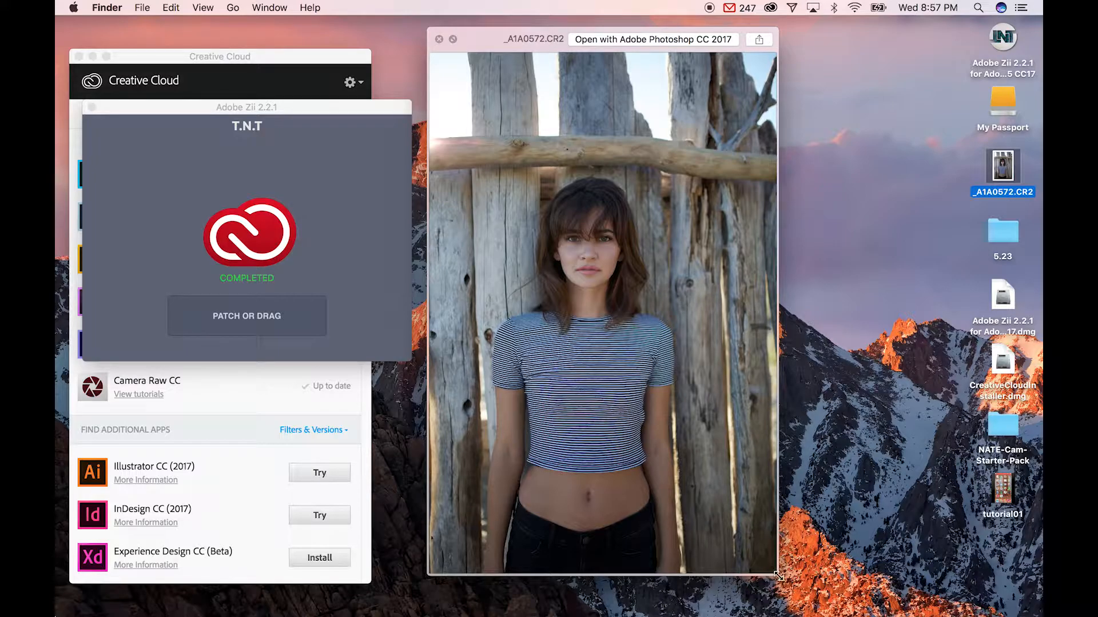
left_click_drag(781, 573, 798, 614)
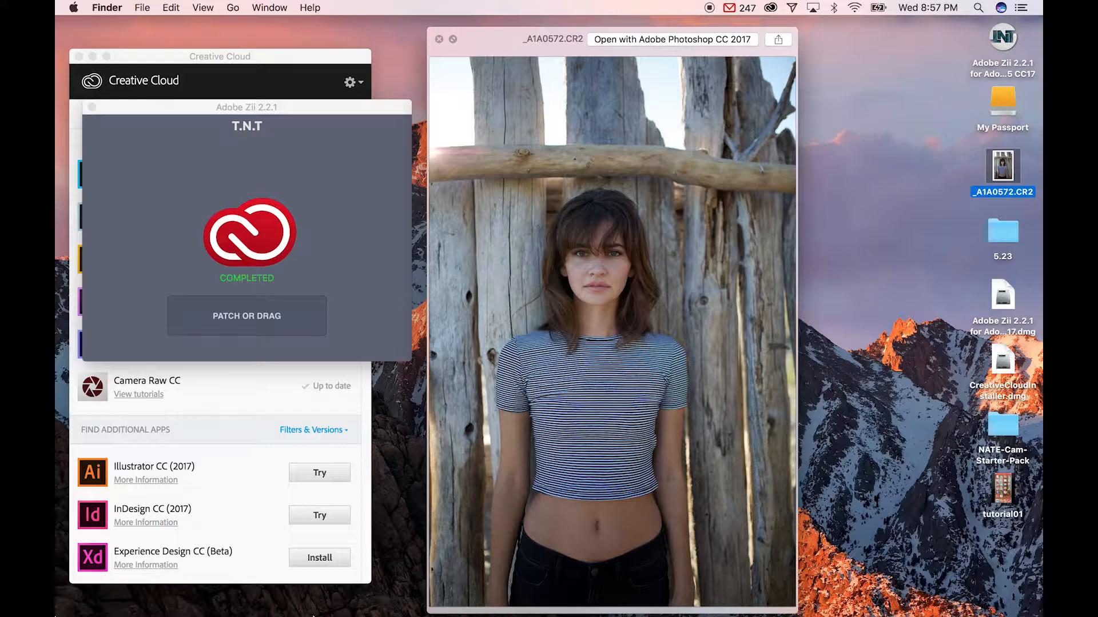
- Return to Chrome, open your own Instagram profile and reload it to view the latest posts
left_click(395, 607)
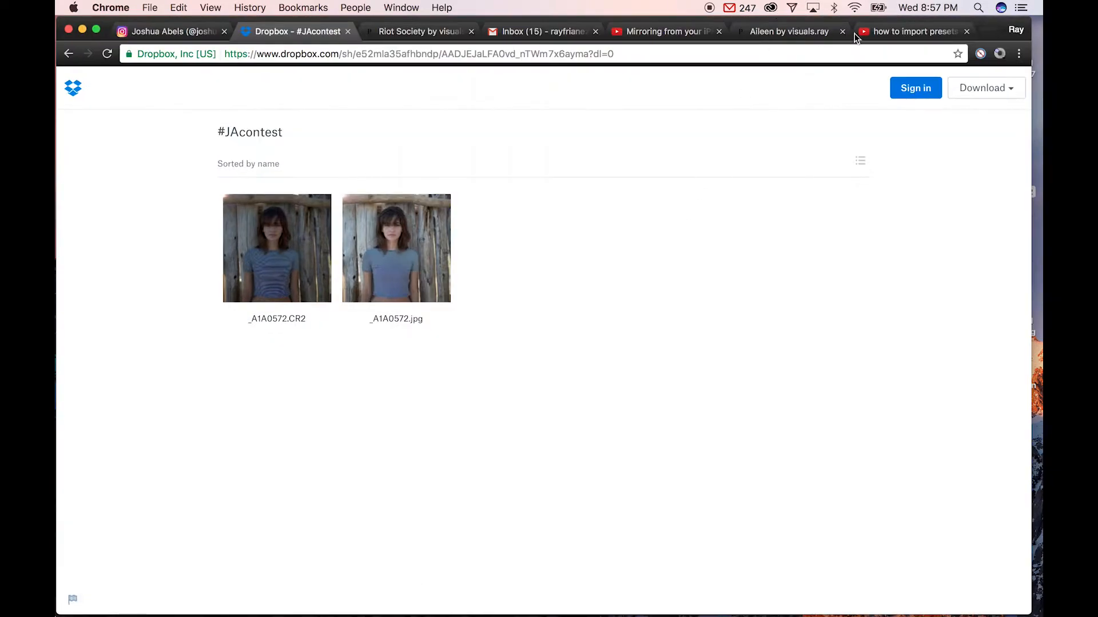
left_click(147, 32)
left_click(852, 96)
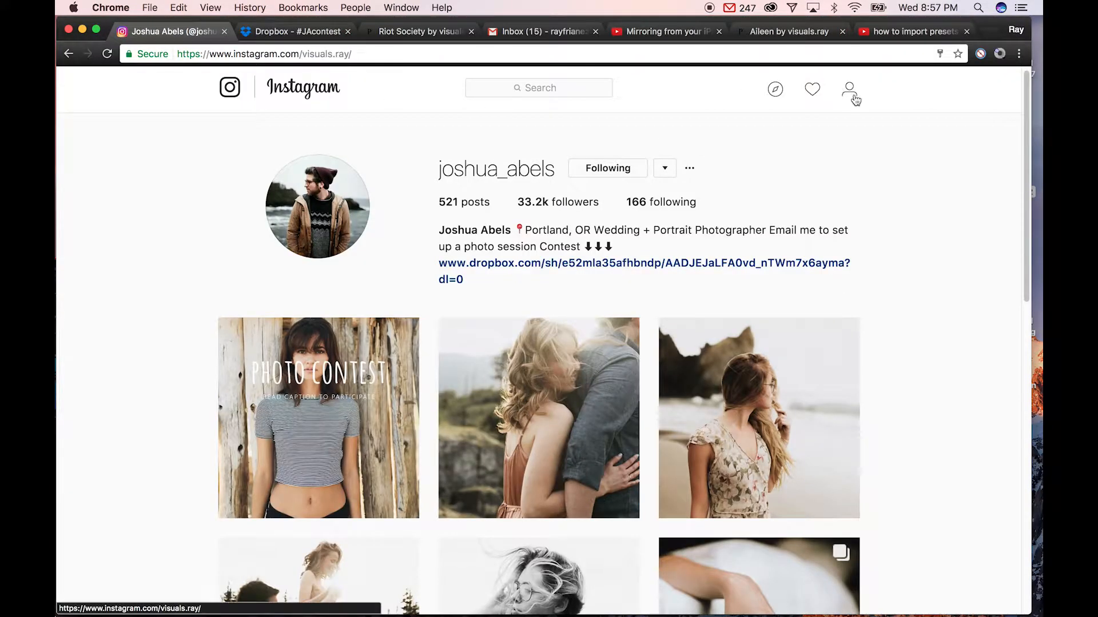
left_click_drag(1025, 126, 1026, 130)
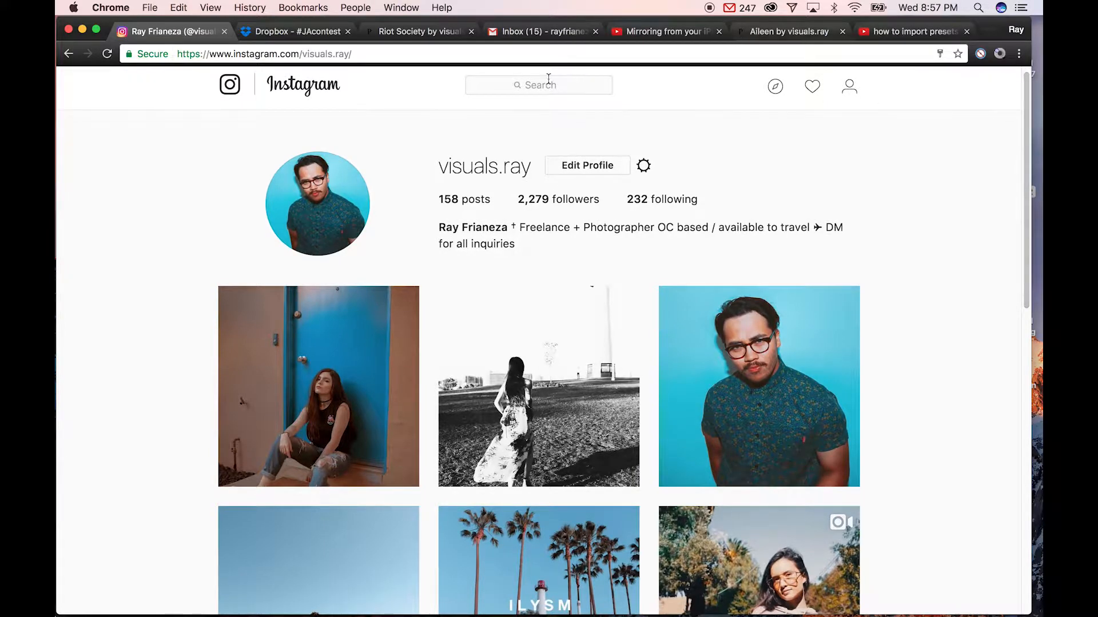
left_click(107, 53)
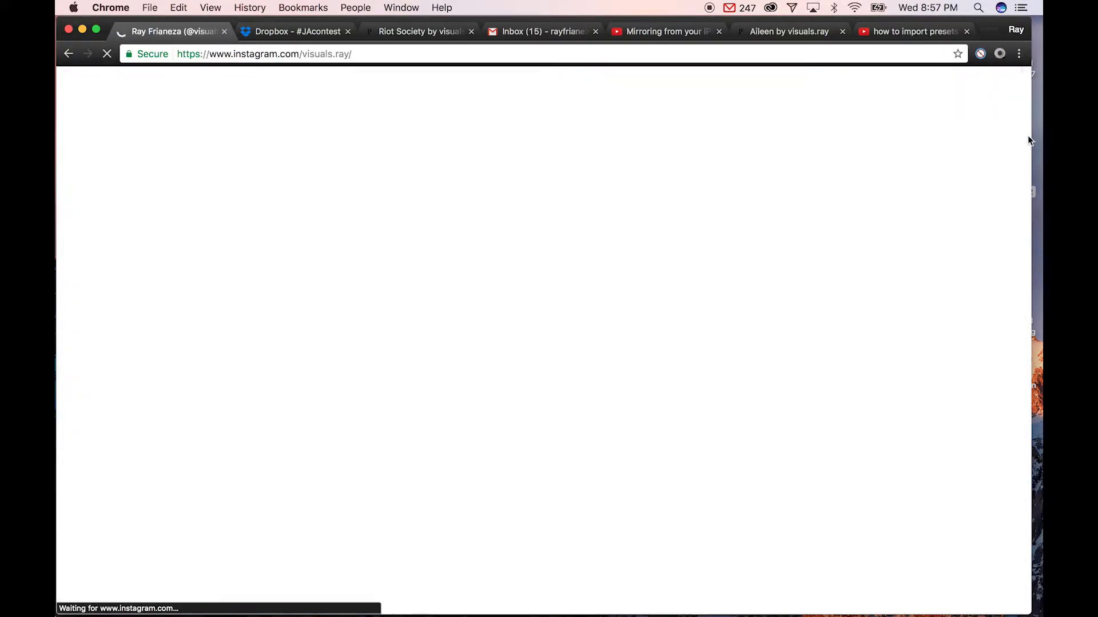
left_click_drag(1024, 122, 1024, 177)
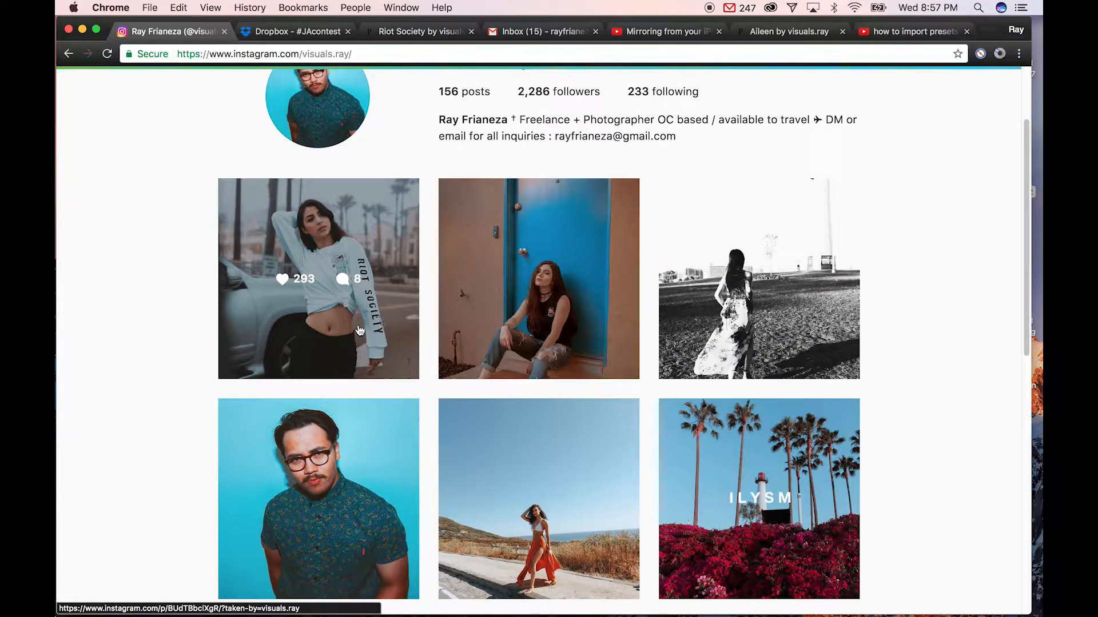
- Examine the editing style of the profile's photos, opening the Riot Society portrait and the seated couple's post, and close the posts
left_click(242, 317)
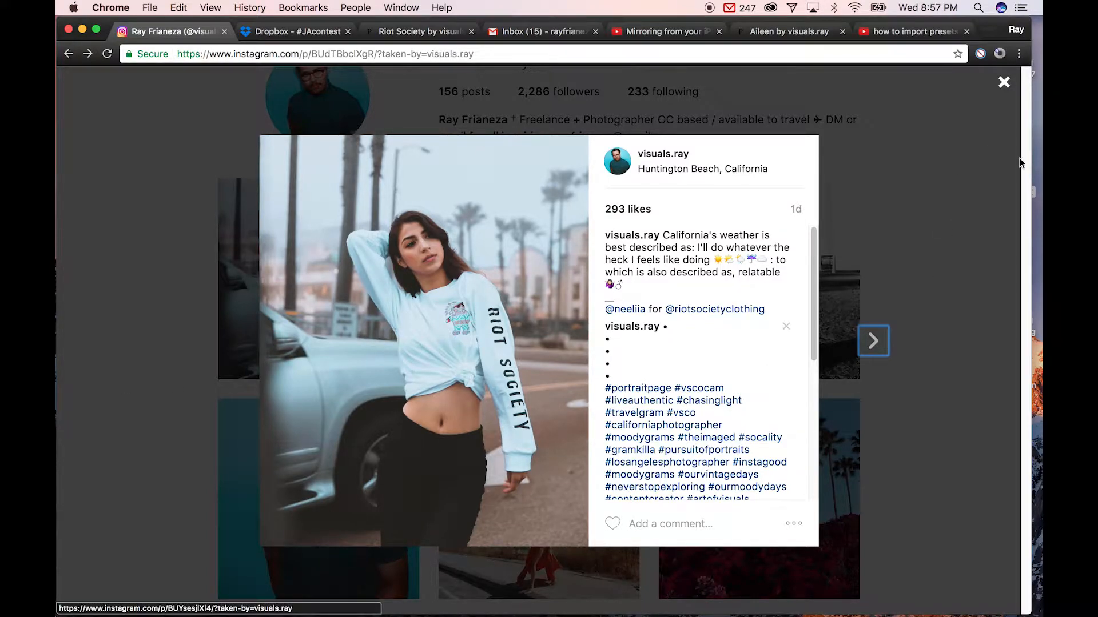
left_click(975, 503)
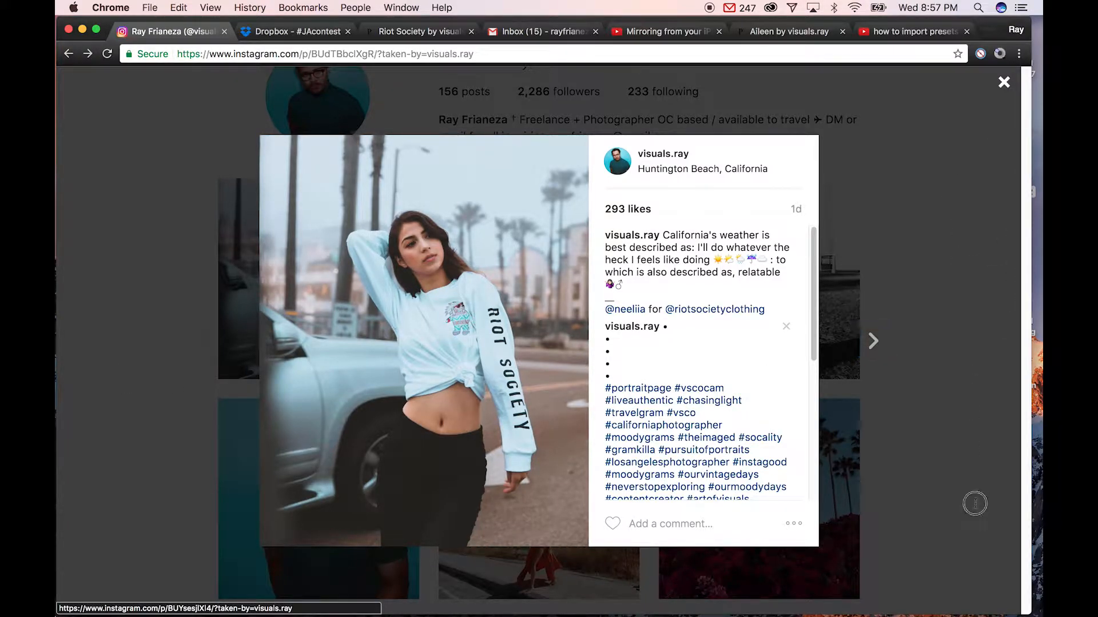
left_click_drag(1024, 288, 1019, 574)
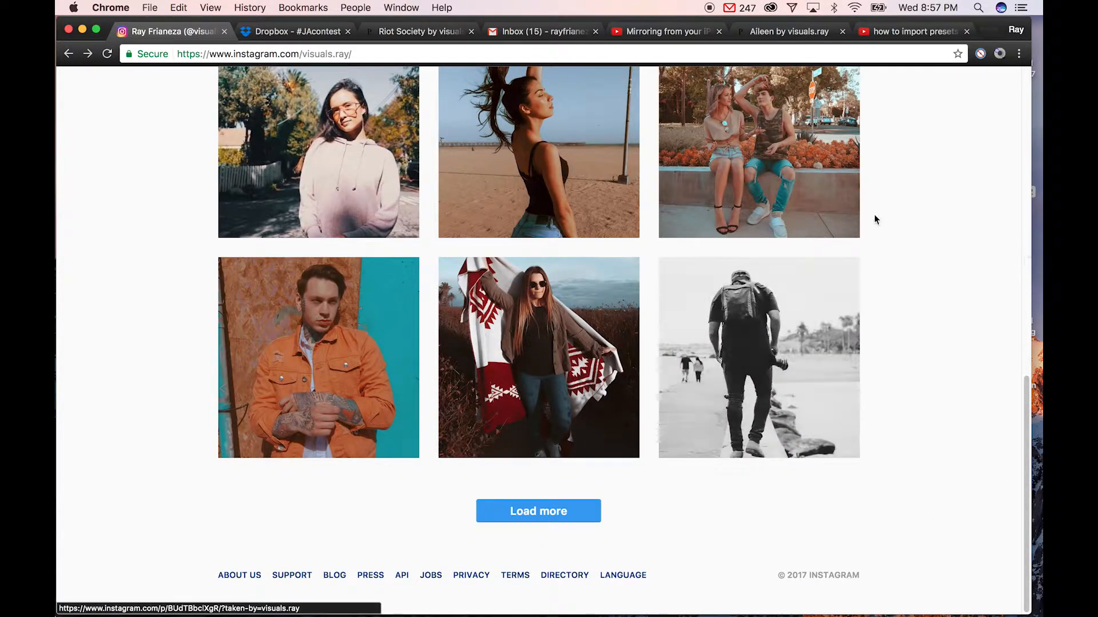
left_click(839, 170)
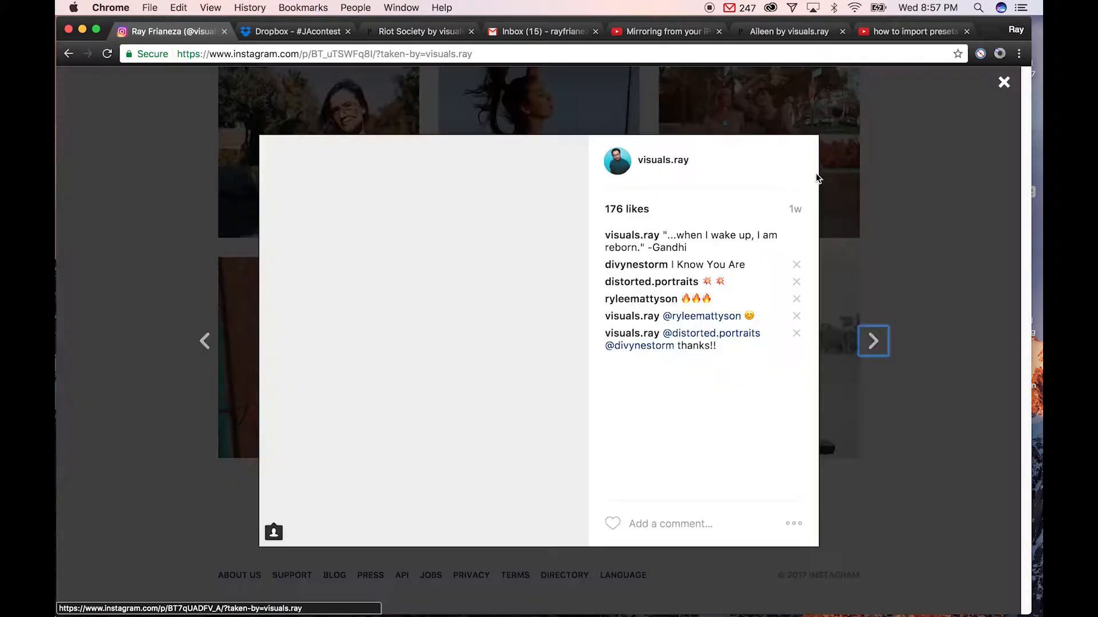
left_click(189, 341)
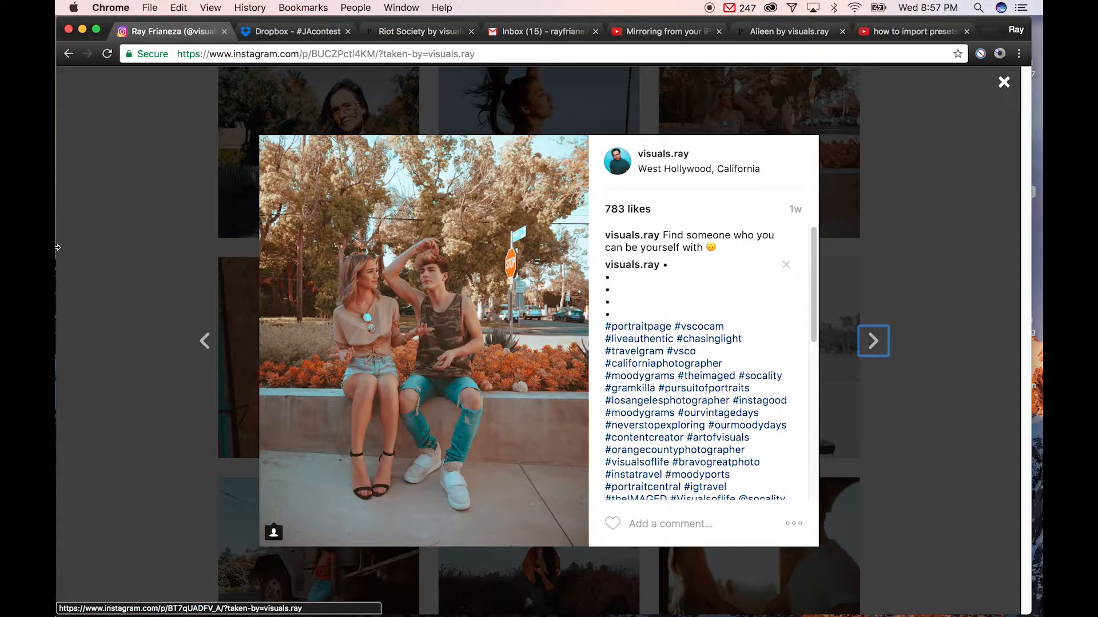
left_click(101, 313)
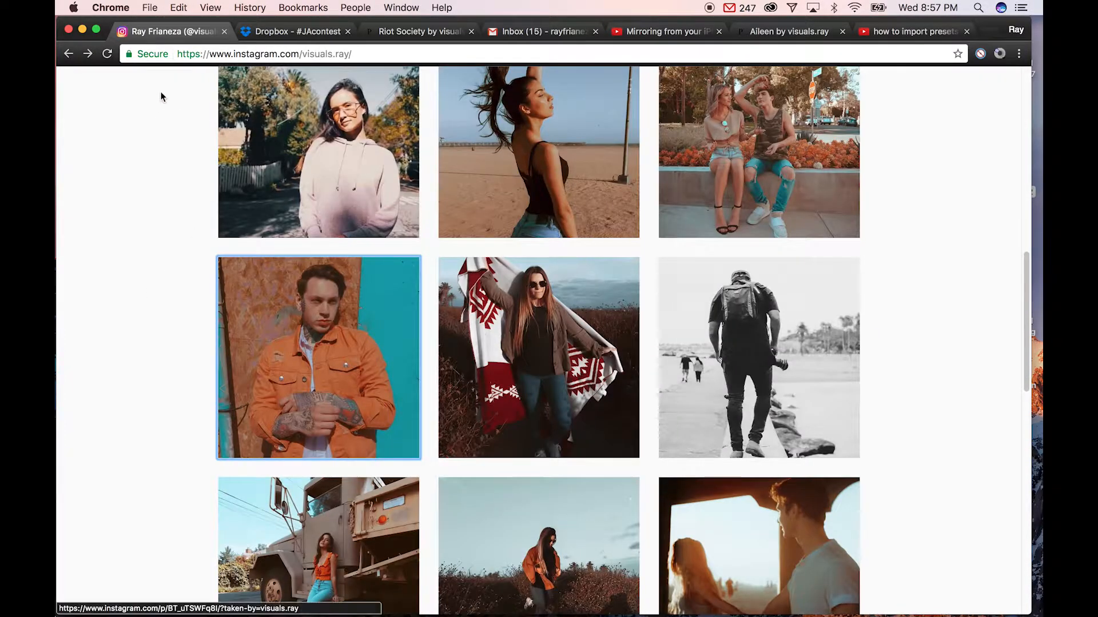
- Minimise the browser and close the Quick Look preview of _A1A0572.CR2
left_click(82, 30)
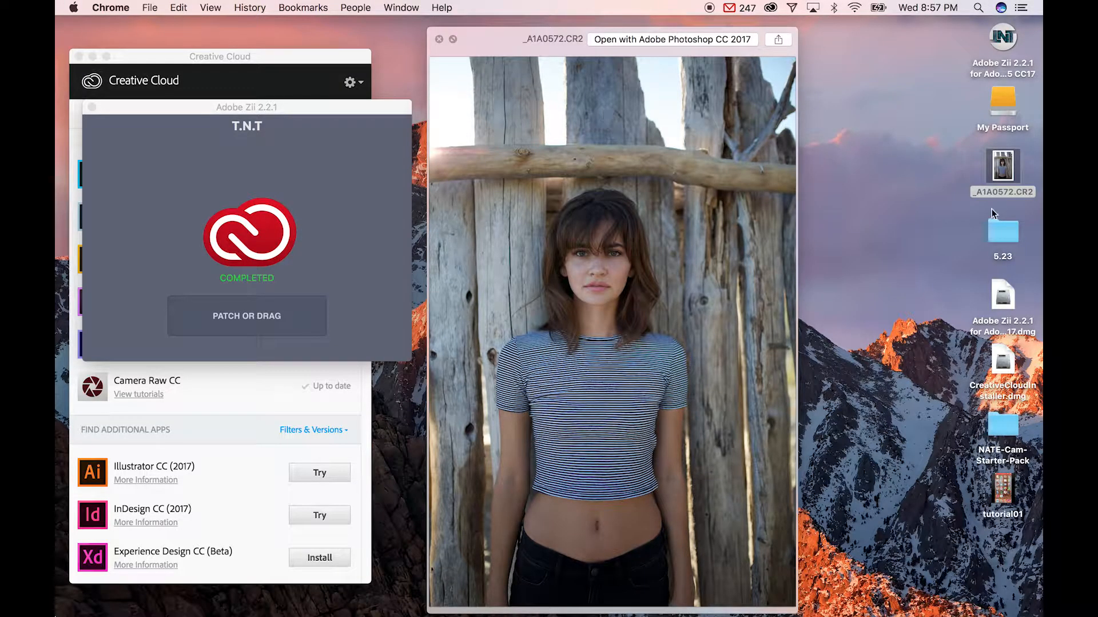
left_click(666, 159)
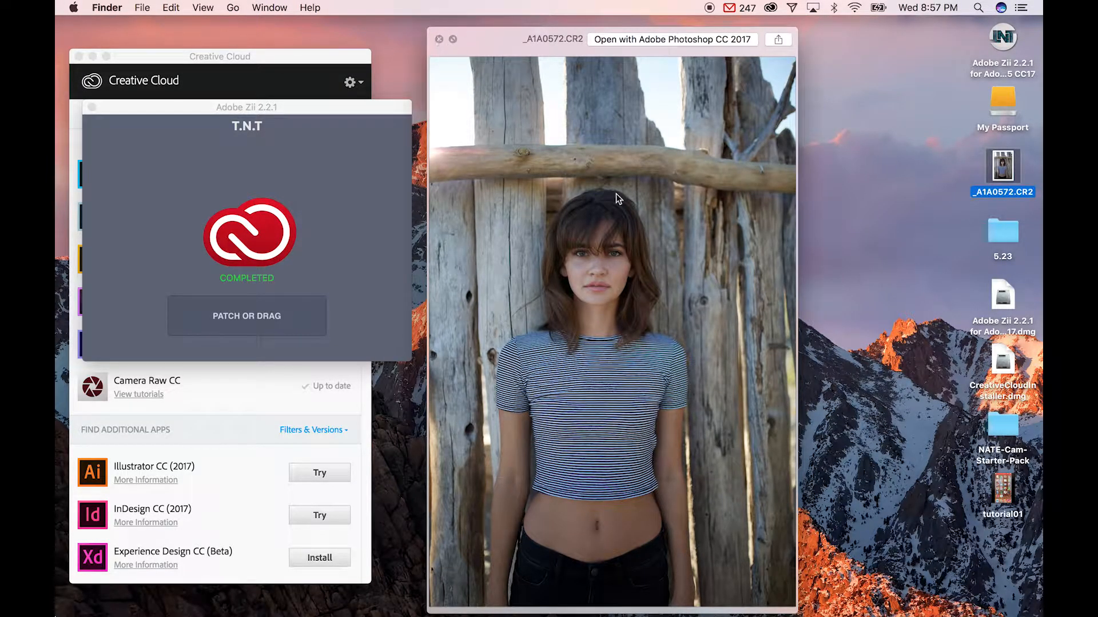
left_click(438, 39)
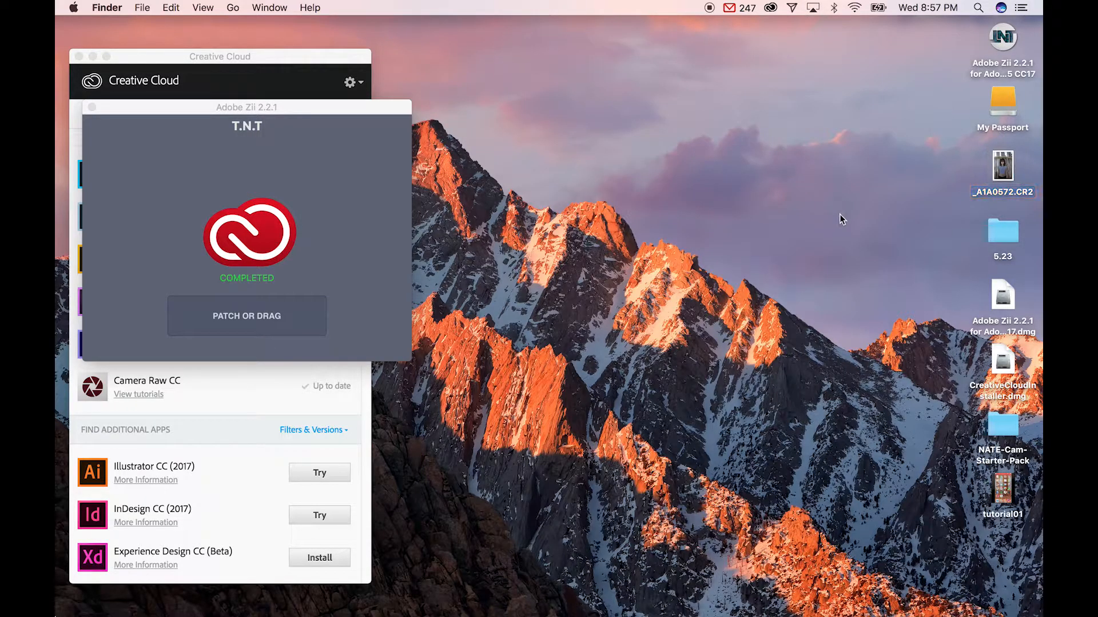
- Switch to Lightroom with the portrait in the Develop module and look through the User Presets
left_click(733, 613)
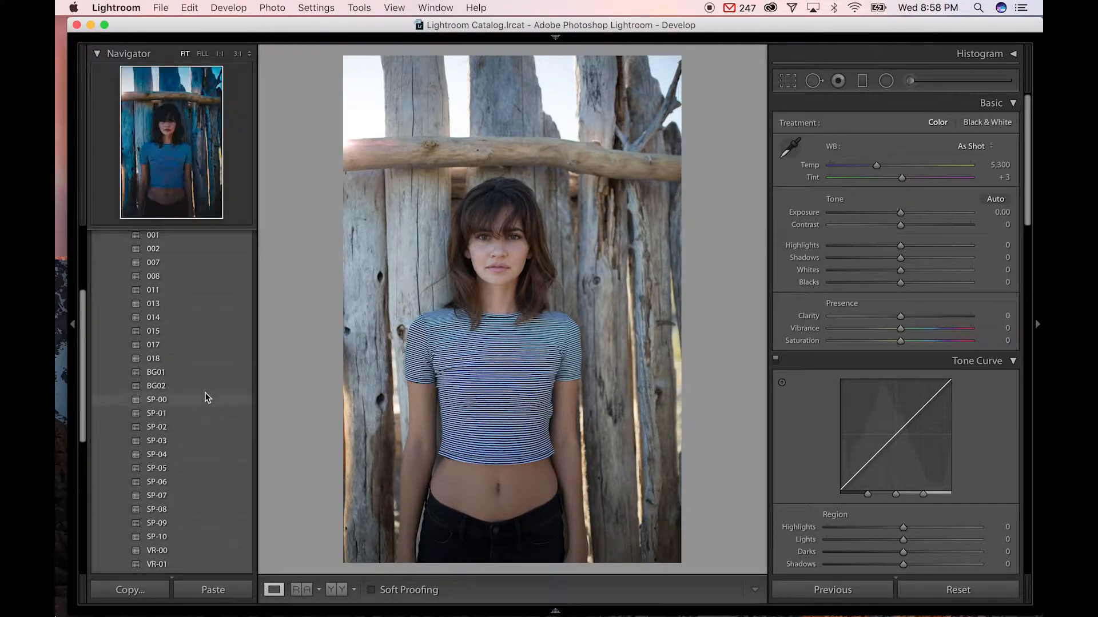
scroll(137, 360, "up", 5)
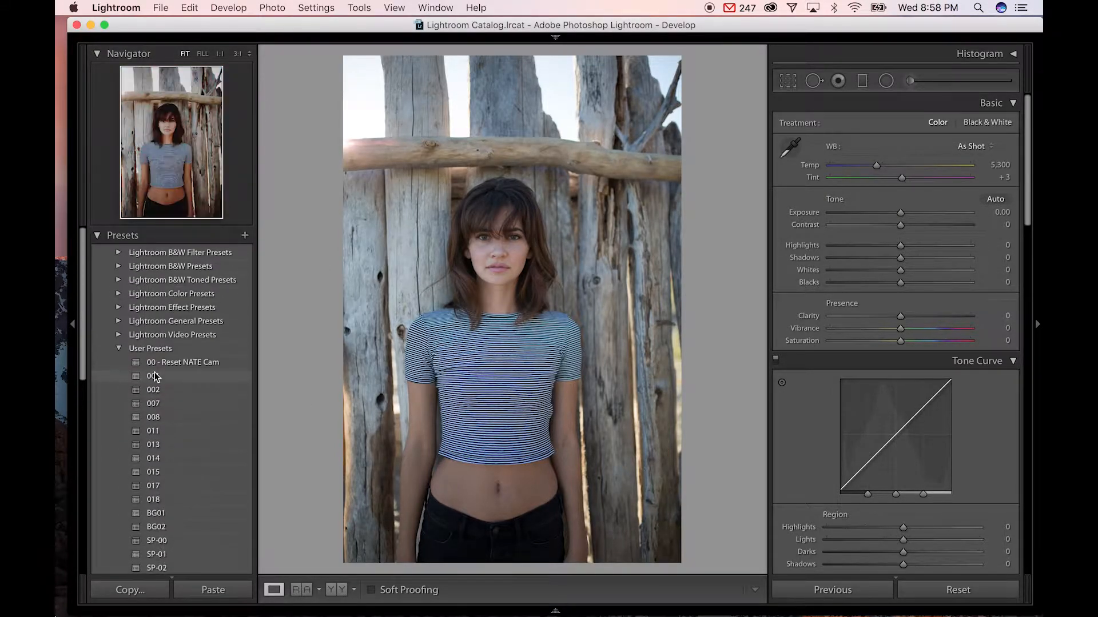
left_click_drag(84, 327, 84, 358)
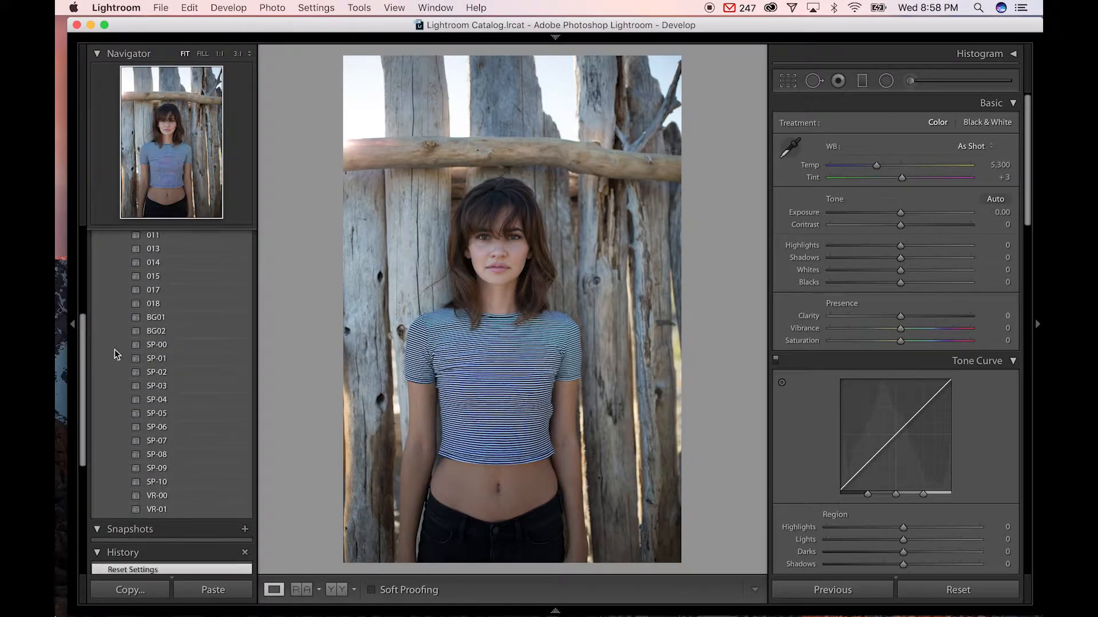
- Try the BG02 preset on the portrait with the temperature raised to about 5,700, and reset the photo's settings
left_click(200, 319)
left_click(200, 333)
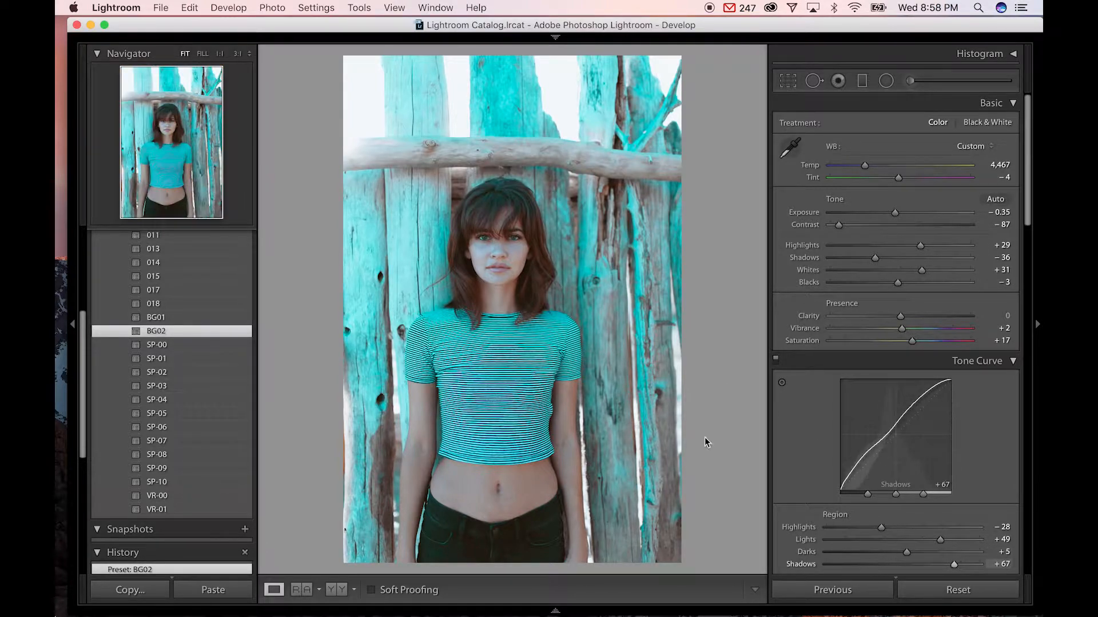
left_click_drag(880, 165, 876, 166)
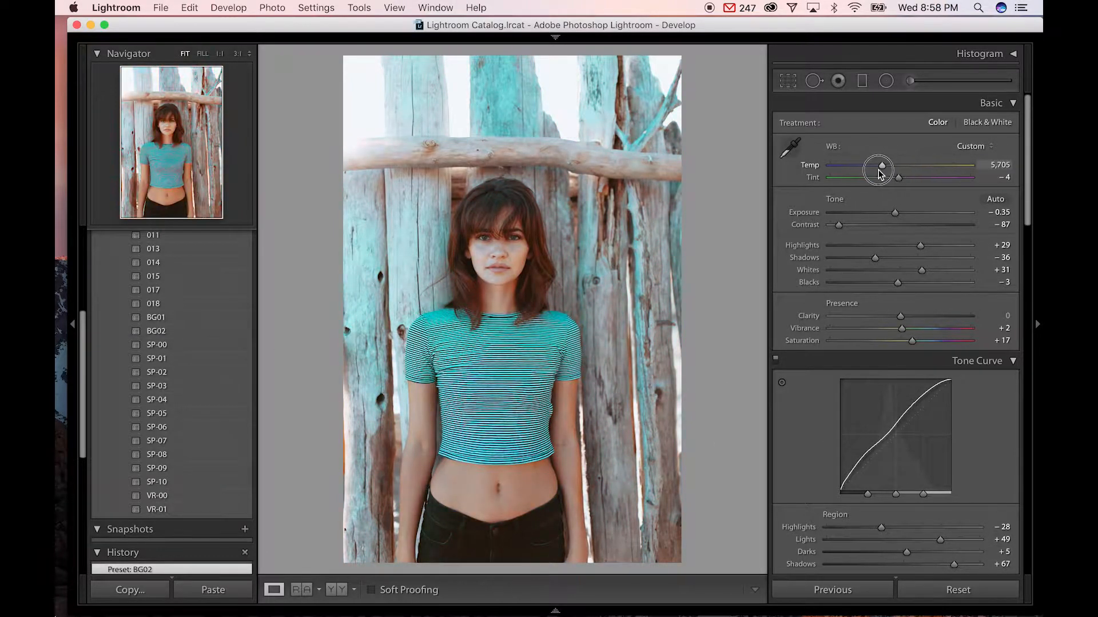
left_click(919, 595)
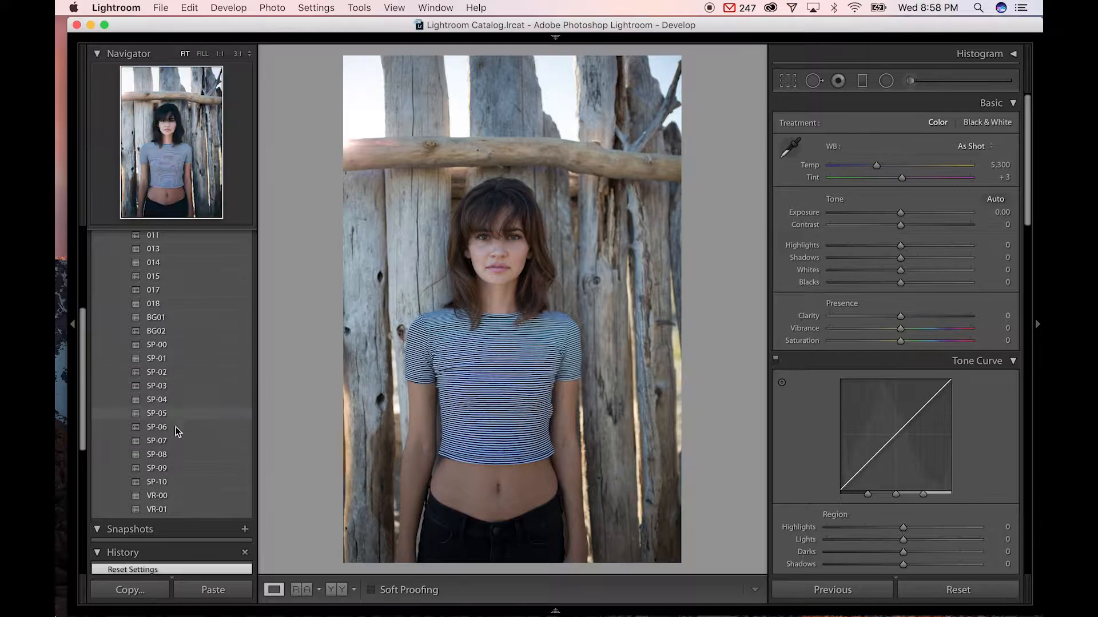
- Apply the SP-05 user preset to the portrait, then set exposure to +0.35 and contrast to −22
scroll(215, 490, "up", 3)
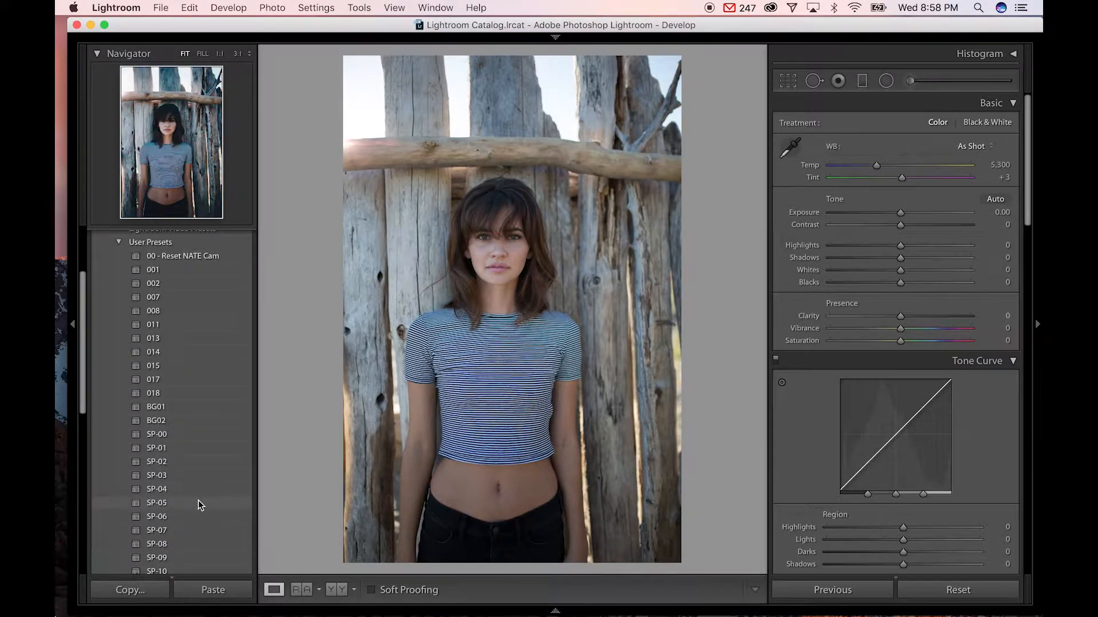
left_click(200, 503)
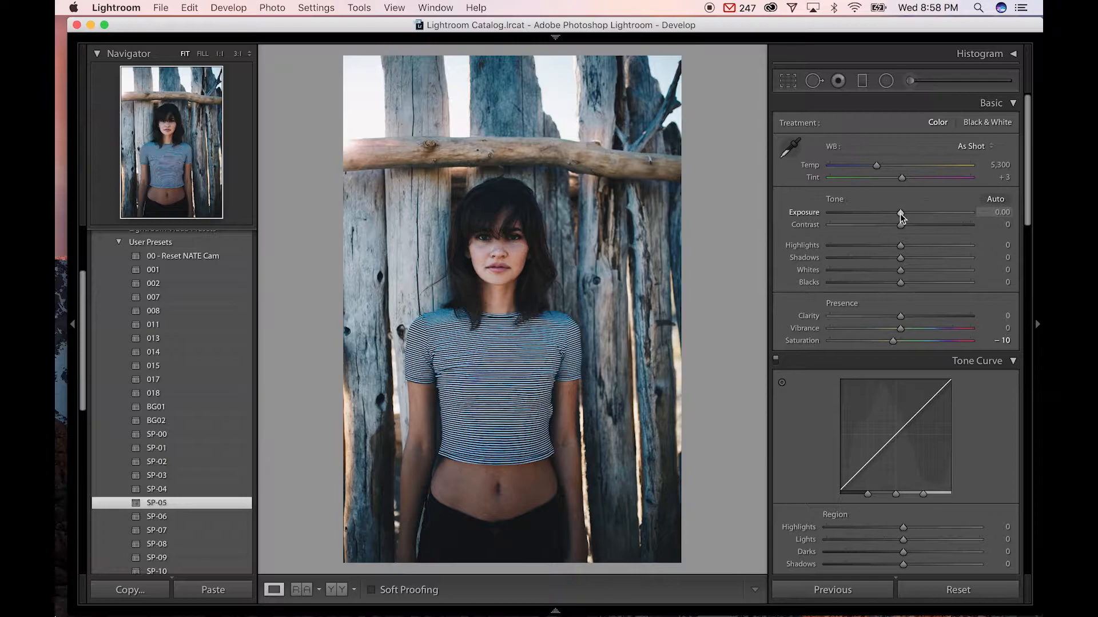
left_click_drag(900, 216, 906, 219)
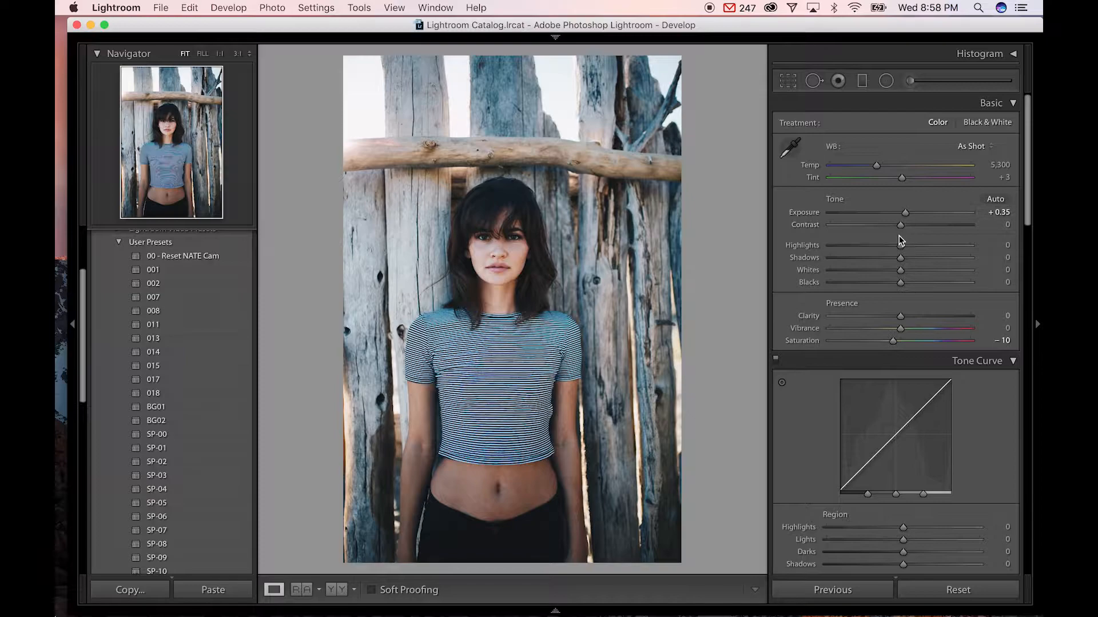
left_click_drag(900, 227, 885, 225)
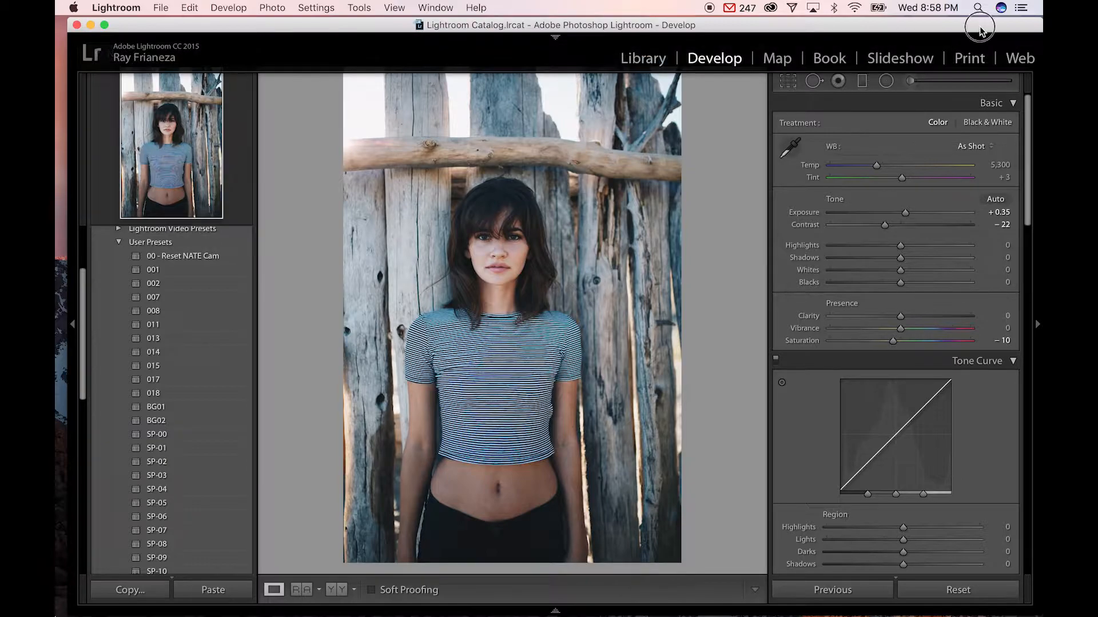
- Set the portrait's shadows to +12 and blacks to +38
left_click_drag(1027, 154, 1028, 166)
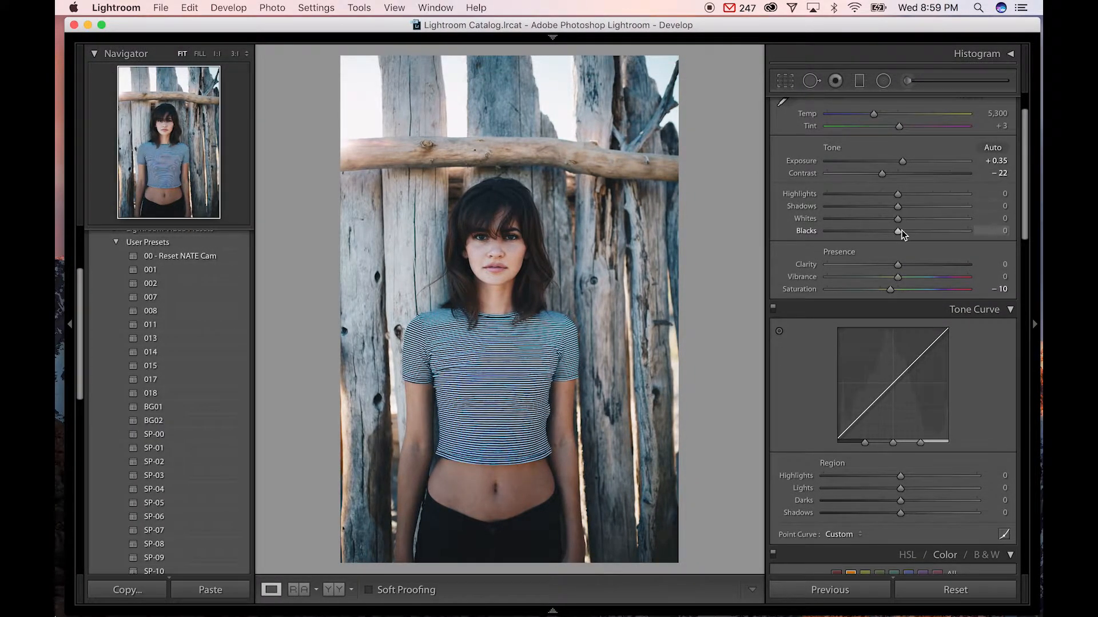
left_click_drag(900, 234, 922, 217)
mouse_move(898, 214)
left_mouse_down()
mouse_move(890, 208)
mouse_move(906, 210)
left_mouse_up()
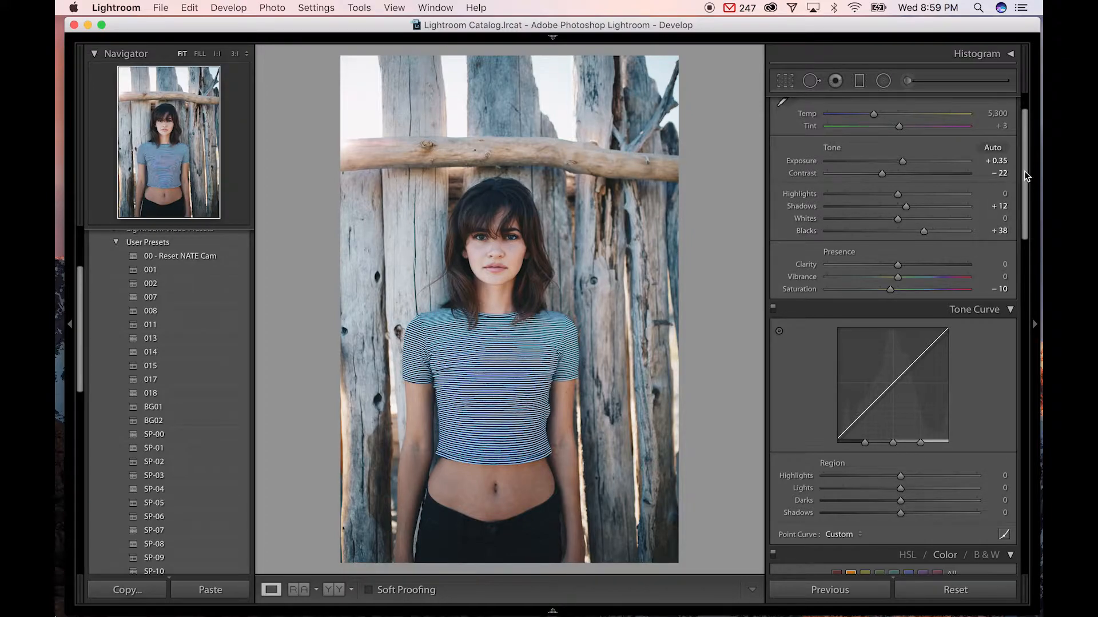
- Toggle the lens profile corrections on and off to compare their effect on the portrait, and leave them disabled
left_click_drag(1024, 171, 1006, 448)
scroll(1001, 486, "down", 5)
scroll(980, 350, "up", 5)
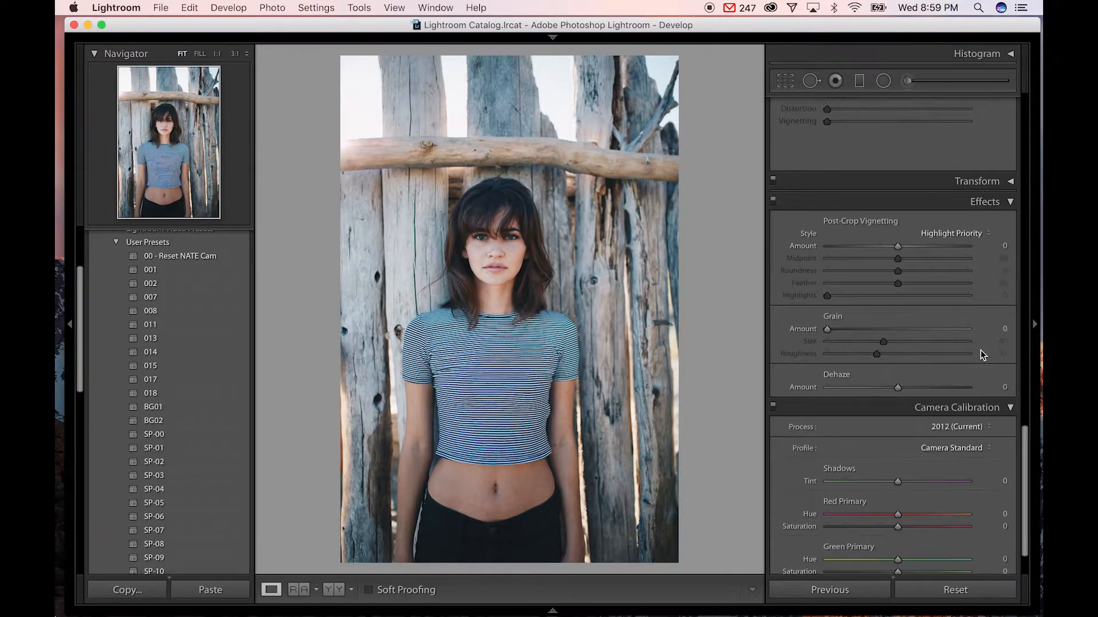
scroll(977, 358, "up", 2)
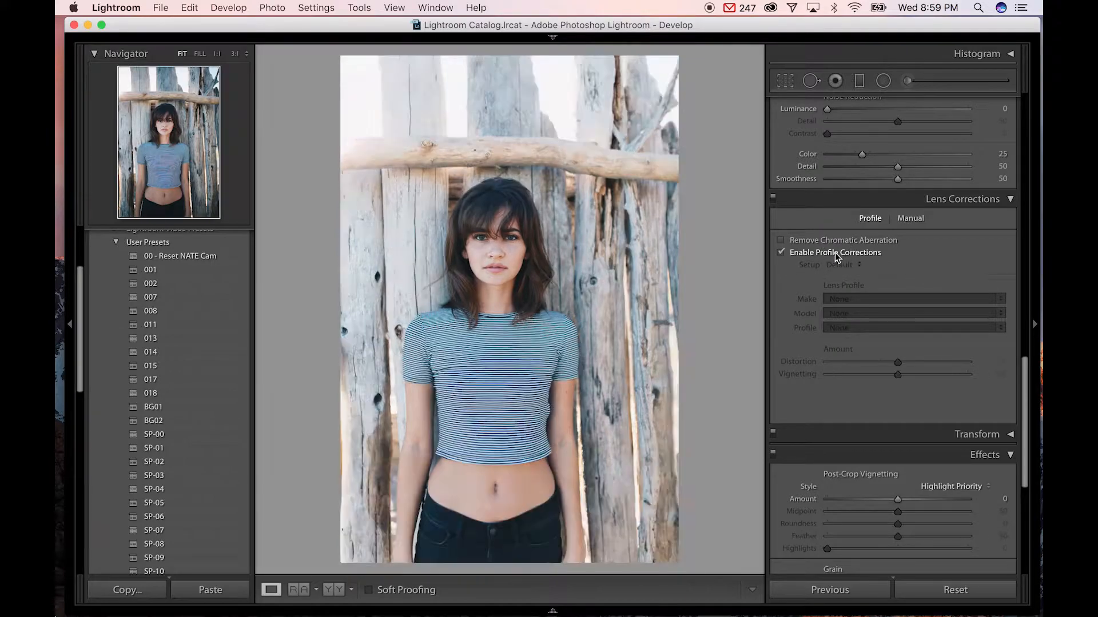
left_click(835, 253)
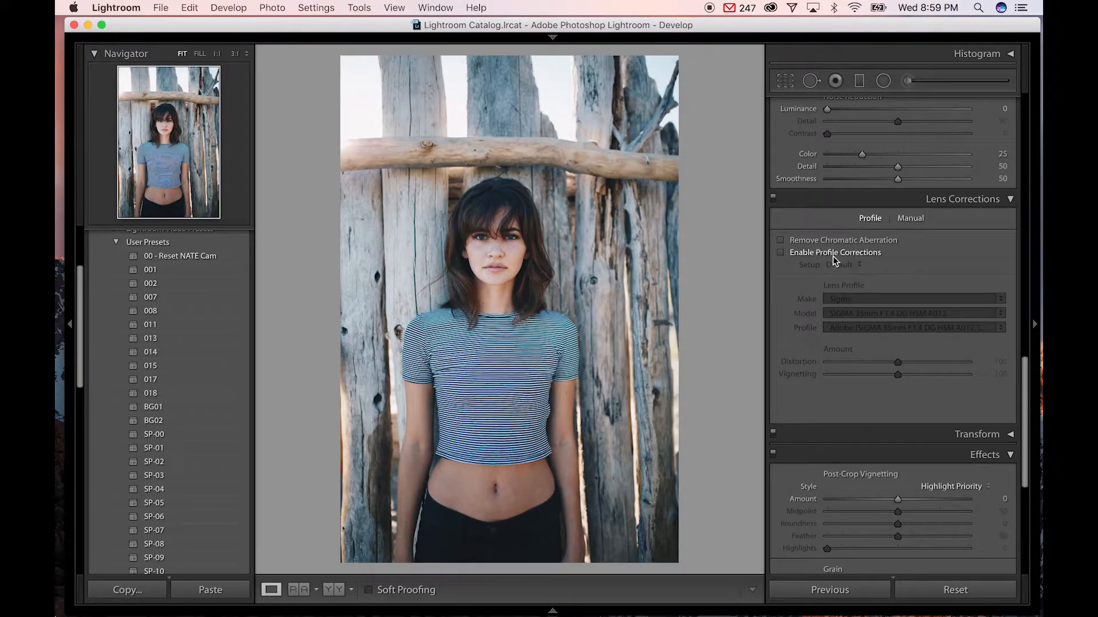
left_click(833, 254)
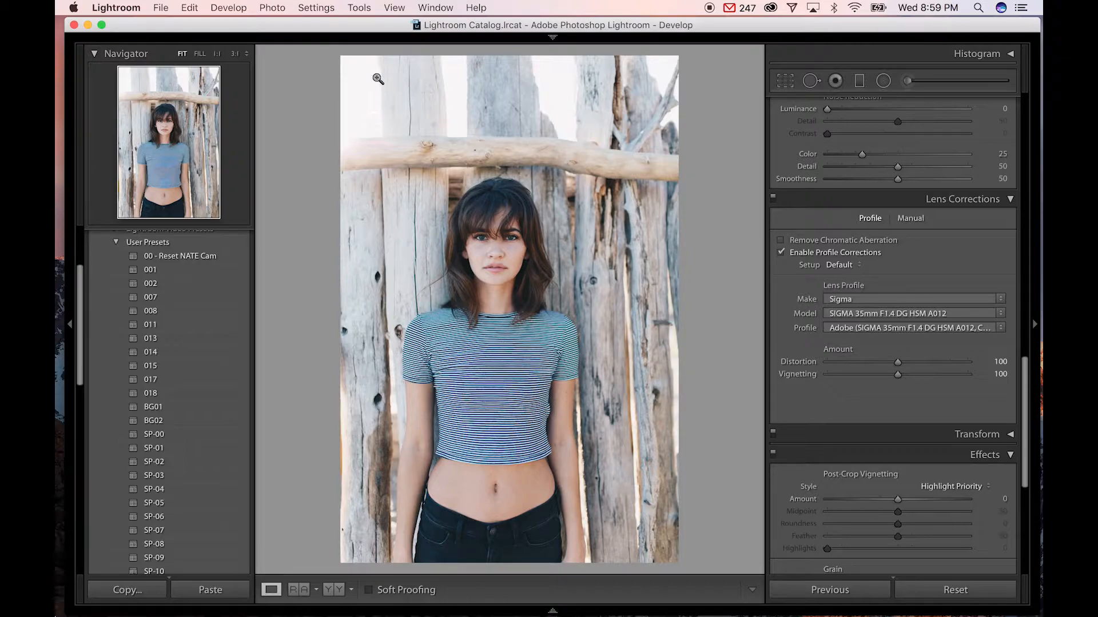
left_click(780, 252)
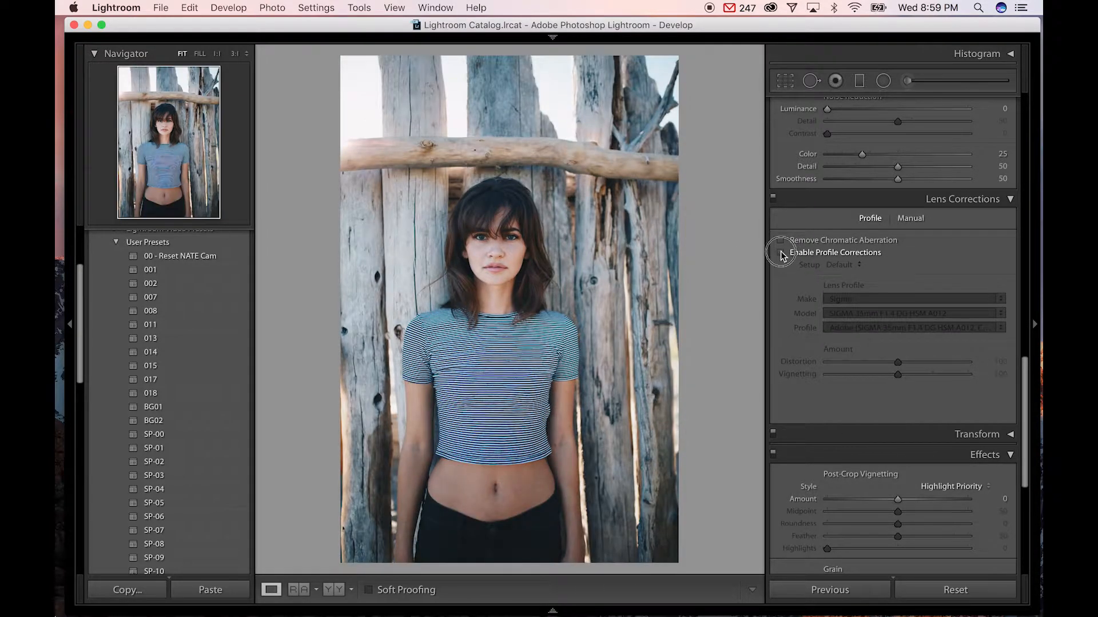
left_click(780, 252)
left_click(780, 252)
left_click(780, 252)
left_click(780, 251)
- Set the portrait's whites to +60 and blacks to +8
left_click_drag(1027, 395, 1017, 132)
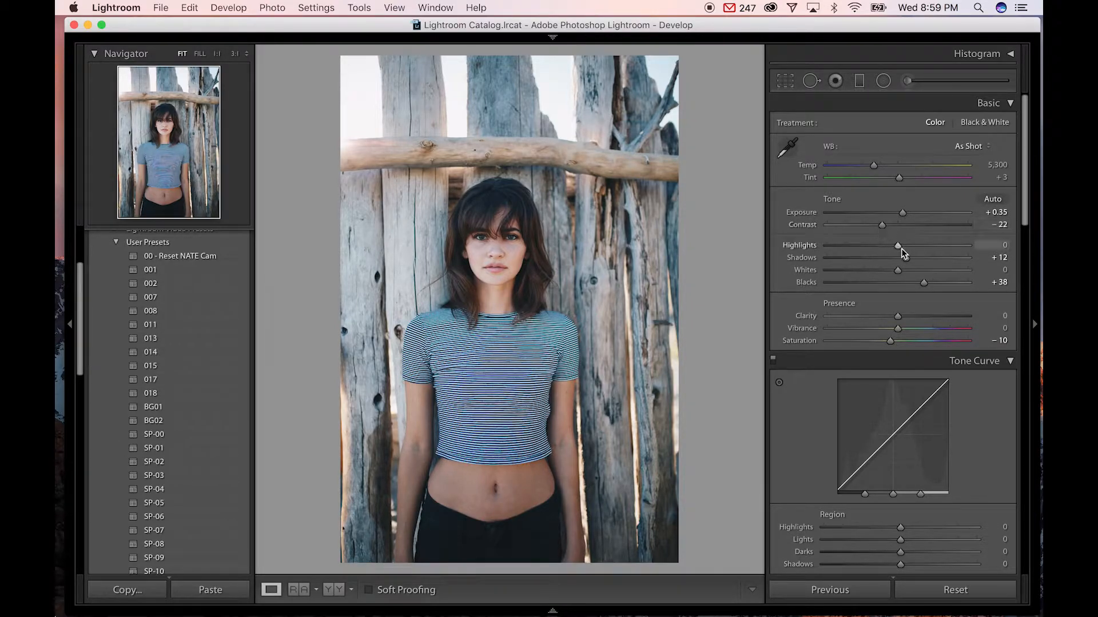
scroll(1028, 210, "down", 2)
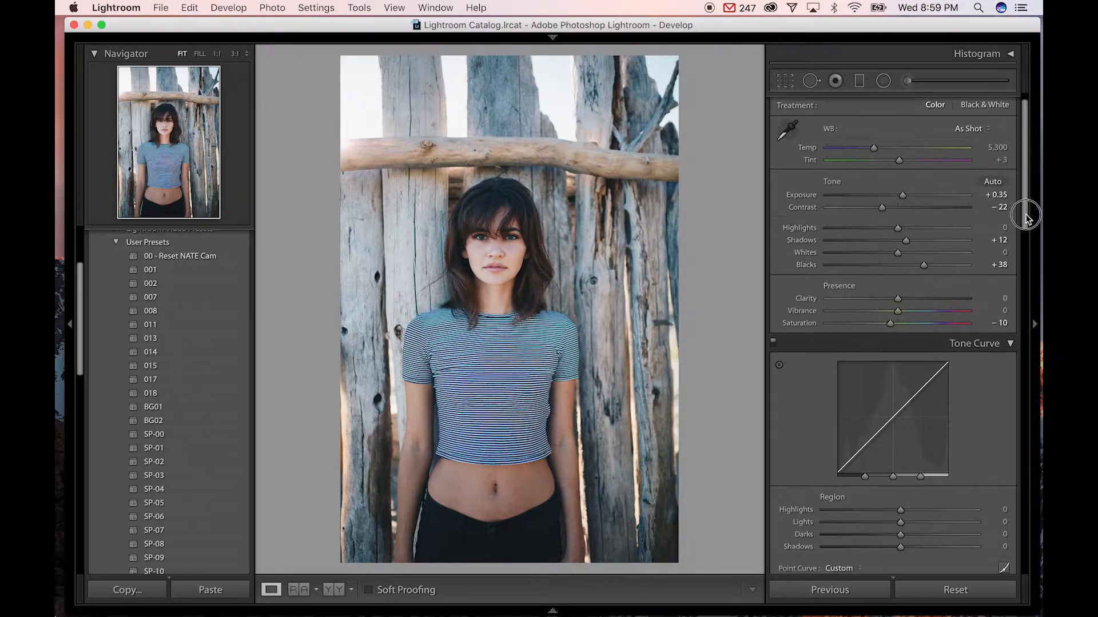
left_click_drag(886, 236, 941, 249)
scroll(1022, 210, "down", 5)
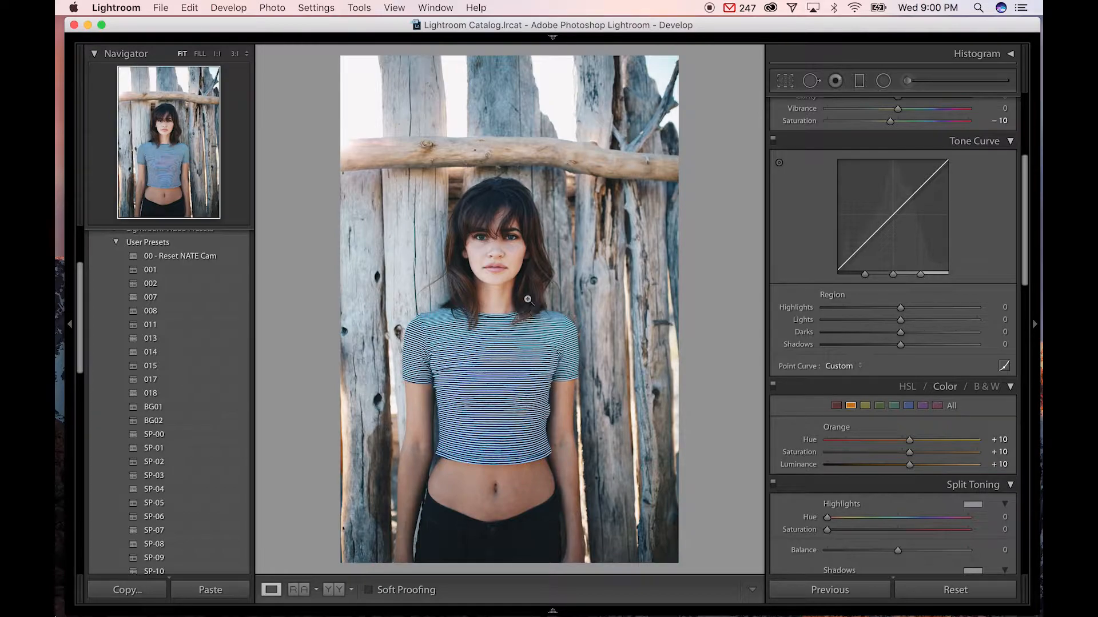
left_click_drag(1024, 273, 1023, 216)
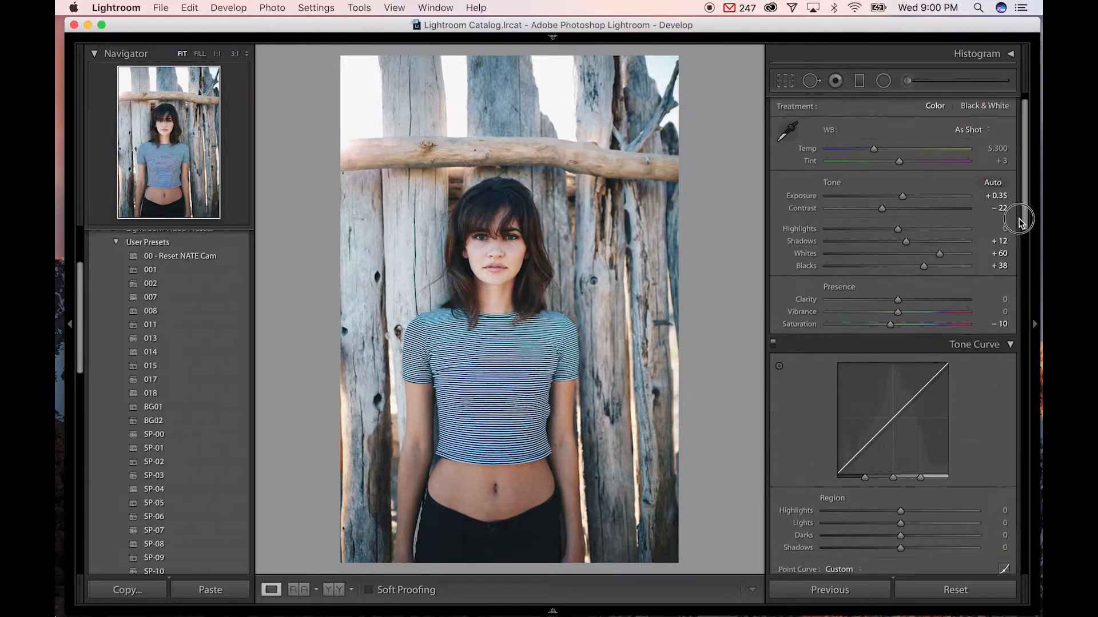
left_click(902, 274)
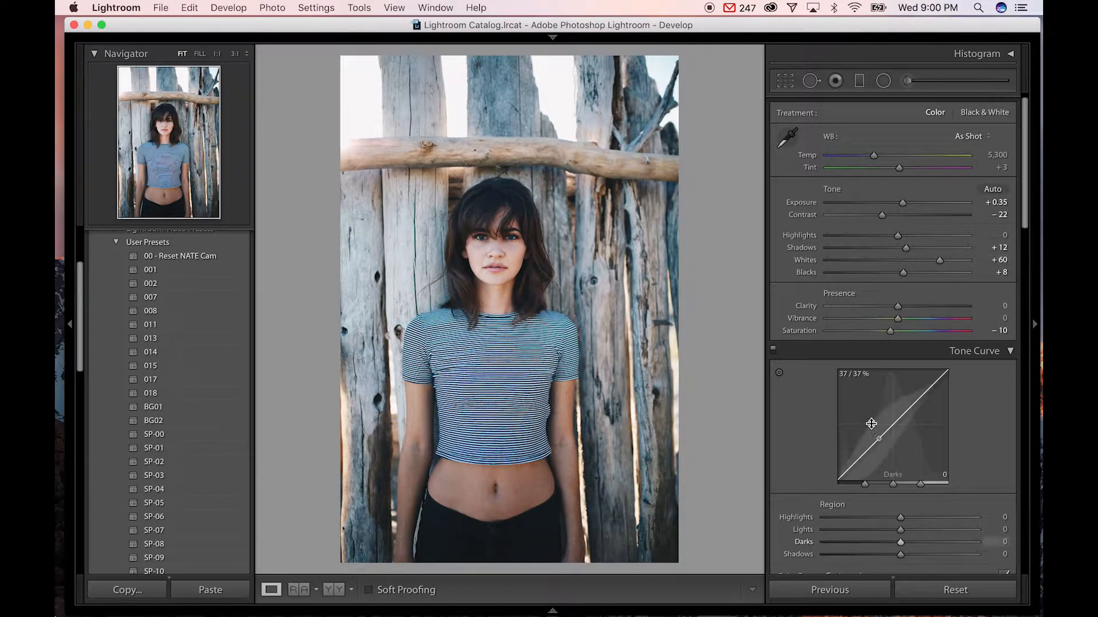
- Shape the tone curve with highlights at +22, lights at −30 and darks at +18
scroll(874, 426, "down", 4)
left_click_drag(868, 451, 912, 440)
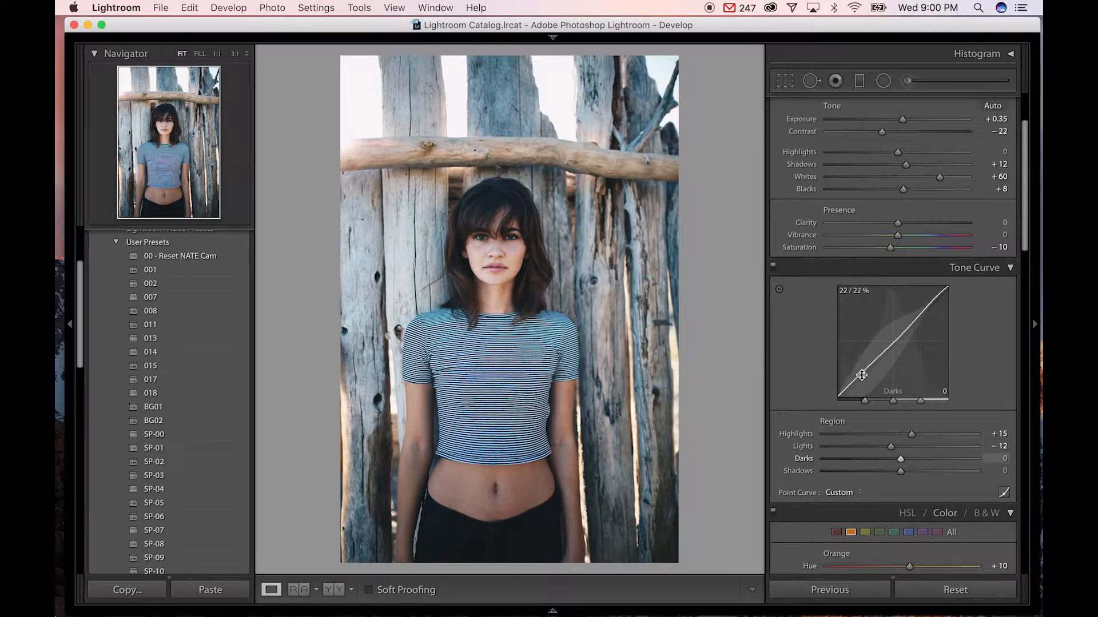
left_click_drag(864, 374, 890, 343)
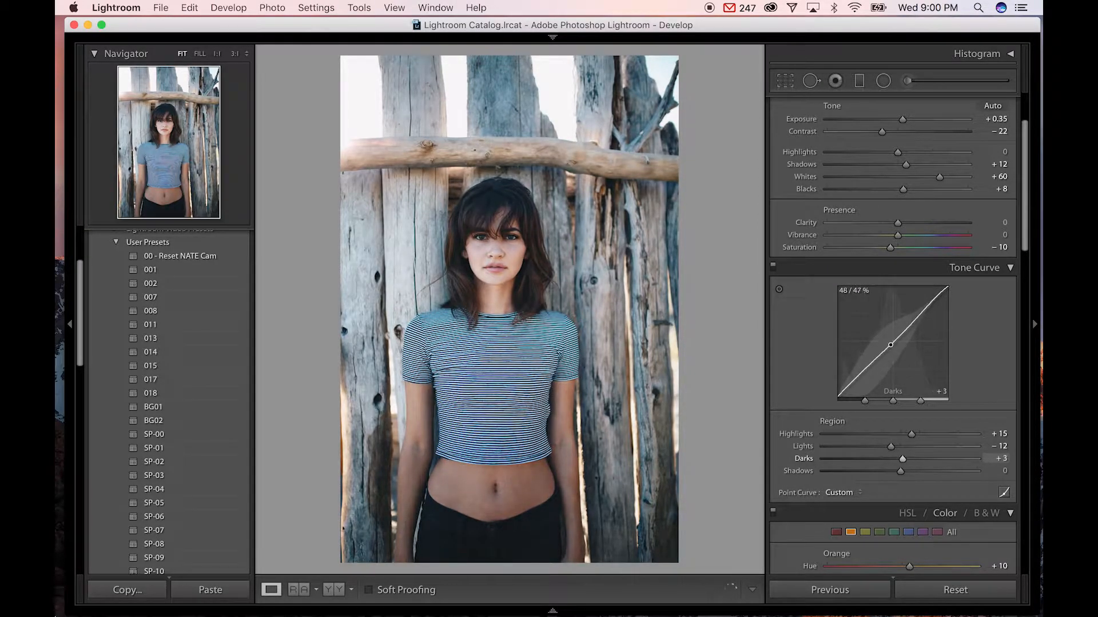
mouse_move(918, 306)
left_mouse_down()
mouse_move(920, 320)
mouse_move(936, 296)
mouse_move(929, 320)
left_mouse_up()
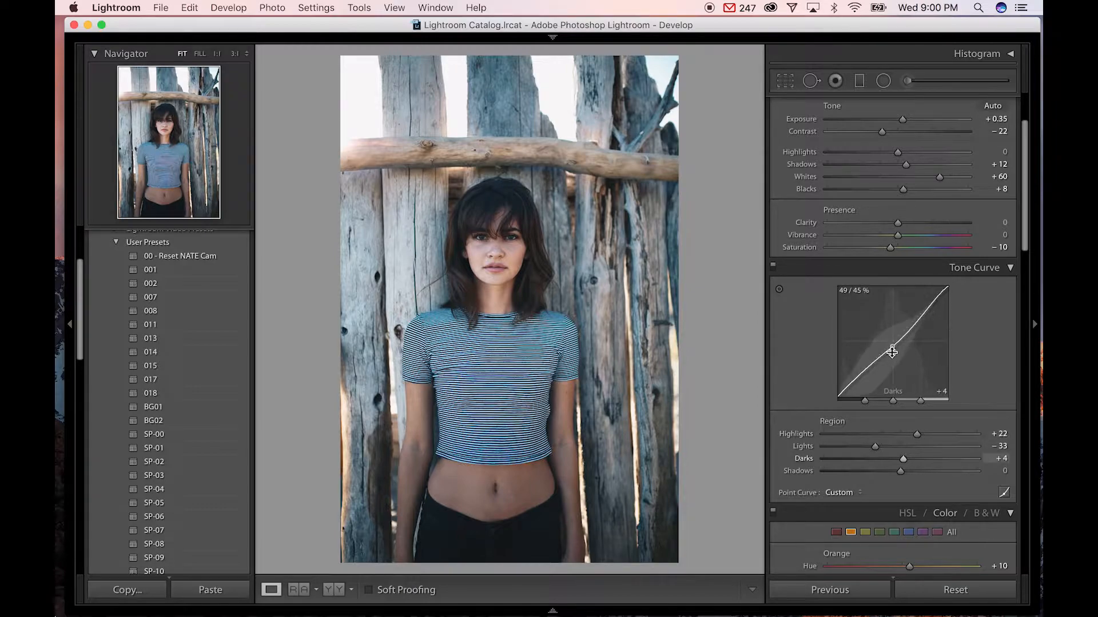
left_click_drag(898, 350, 867, 365)
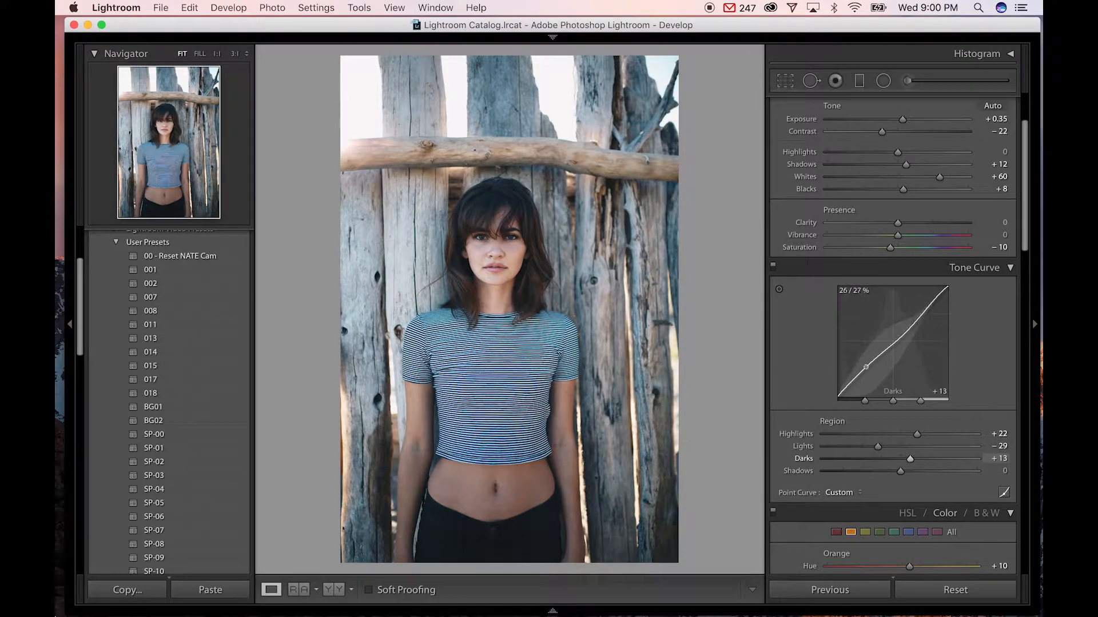
left_click_drag(866, 367, 866, 366)
left_click_drag(893, 349, 892, 358)
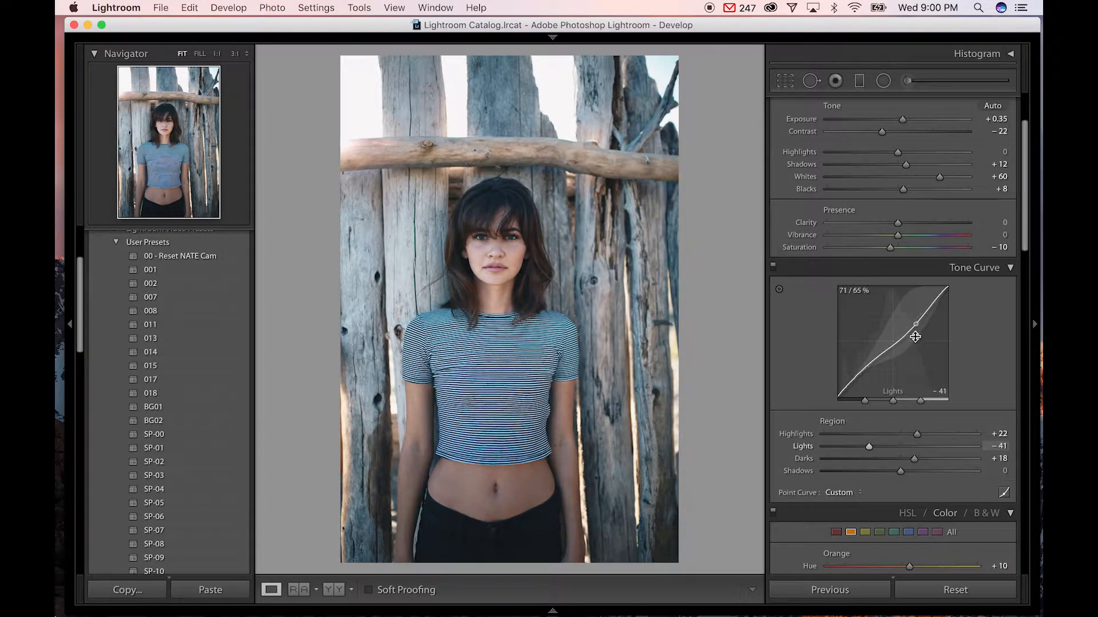
mouse_move(910, 339)
left_mouse_down()
mouse_move(911, 350)
mouse_move(911, 332)
left_mouse_up()
- Set the portrait's sharpening amount to 0
left_click_drag(1025, 224, 1024, 274)
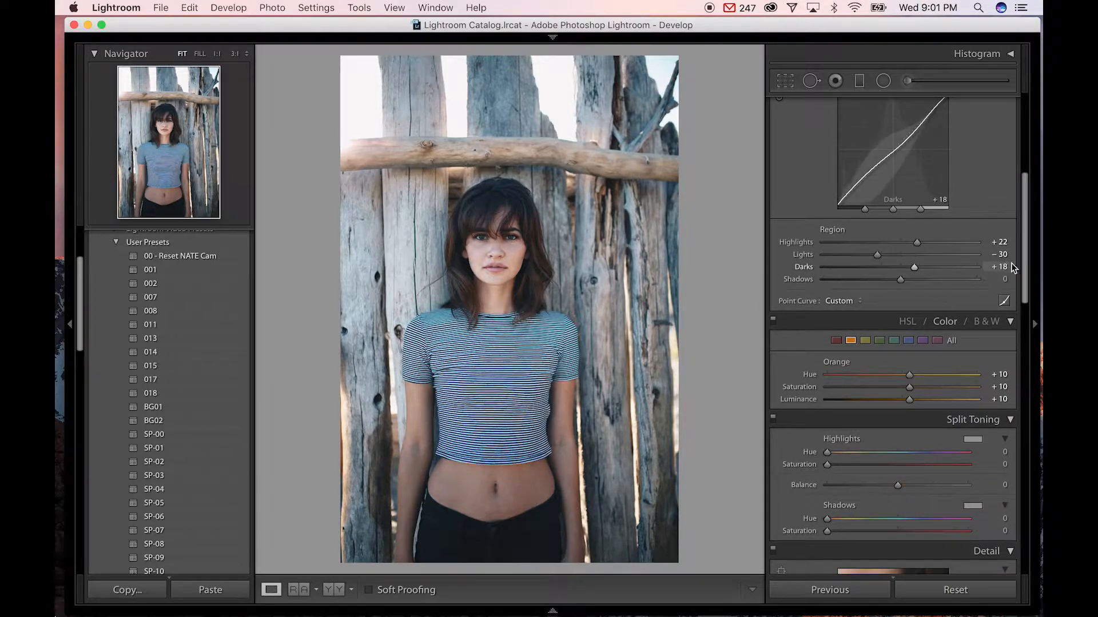
left_click_drag(1027, 270, 1020, 362)
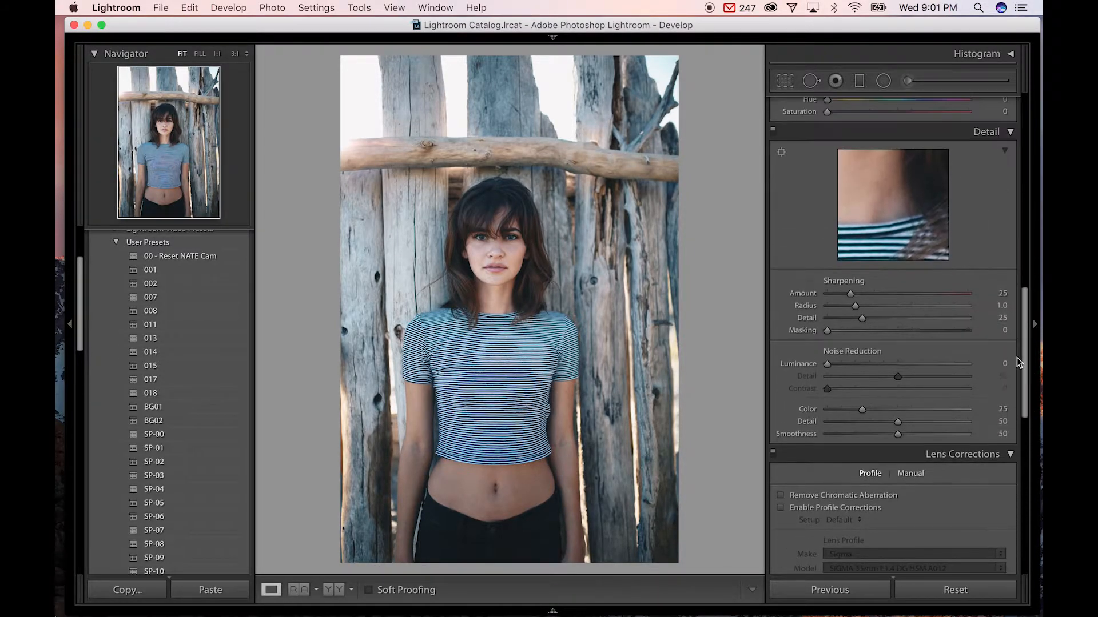
left_click_drag(850, 294, 824, 294)
- Set the blue color's hue to −35, saturation to −35 and luminance to −11, and yellow's to −50, +30 and +12
left_click_drag(1024, 357, 967, 243)
left_click(910, 260)
left_click(873, 293)
left_click_drag(890, 293, 893, 316)
left_click(865, 257)
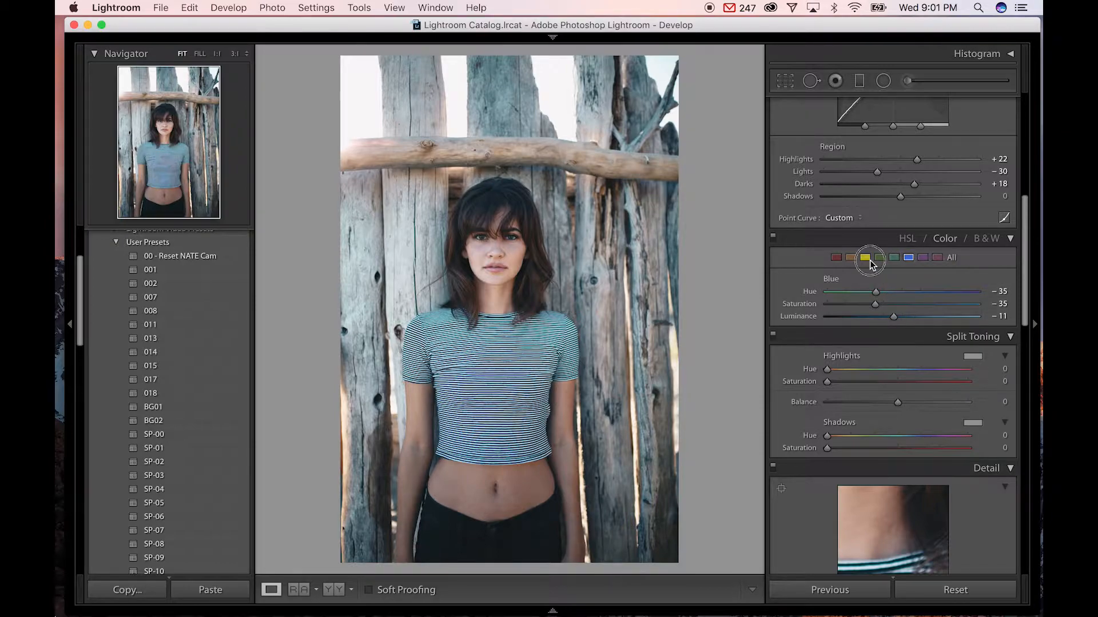
left_click_drag(882, 306, 864, 292)
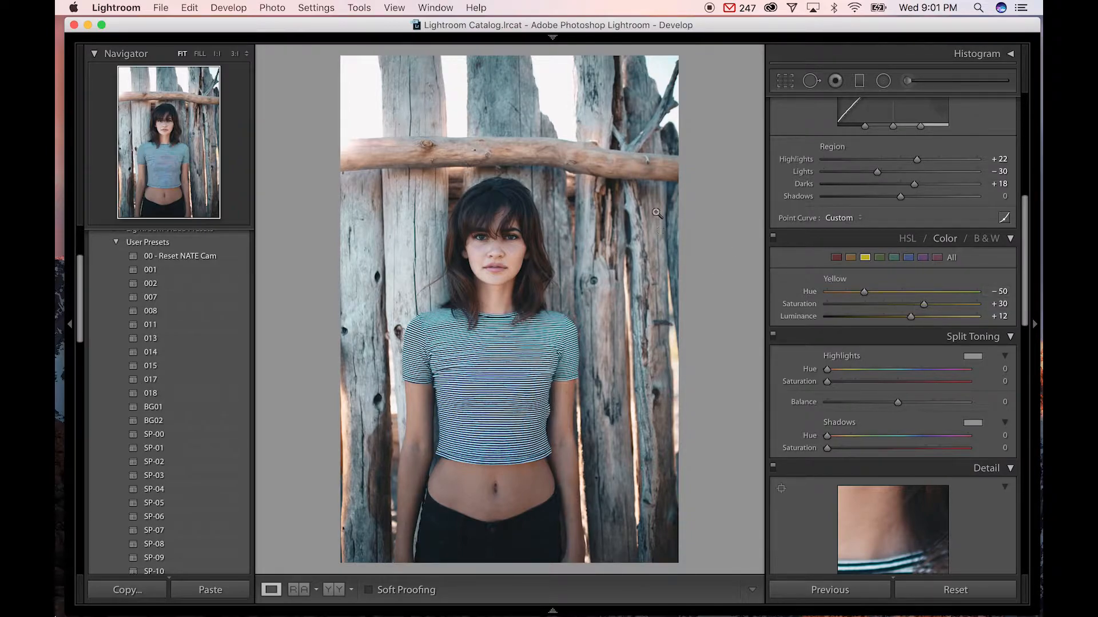
- Tint the highlights with split toning at hue 195 and saturation 11
left_click_drag(1023, 297, 1024, 319)
left_click_drag(909, 287, 804, 287)
left_click_drag(1020, 266, 1024, 306)
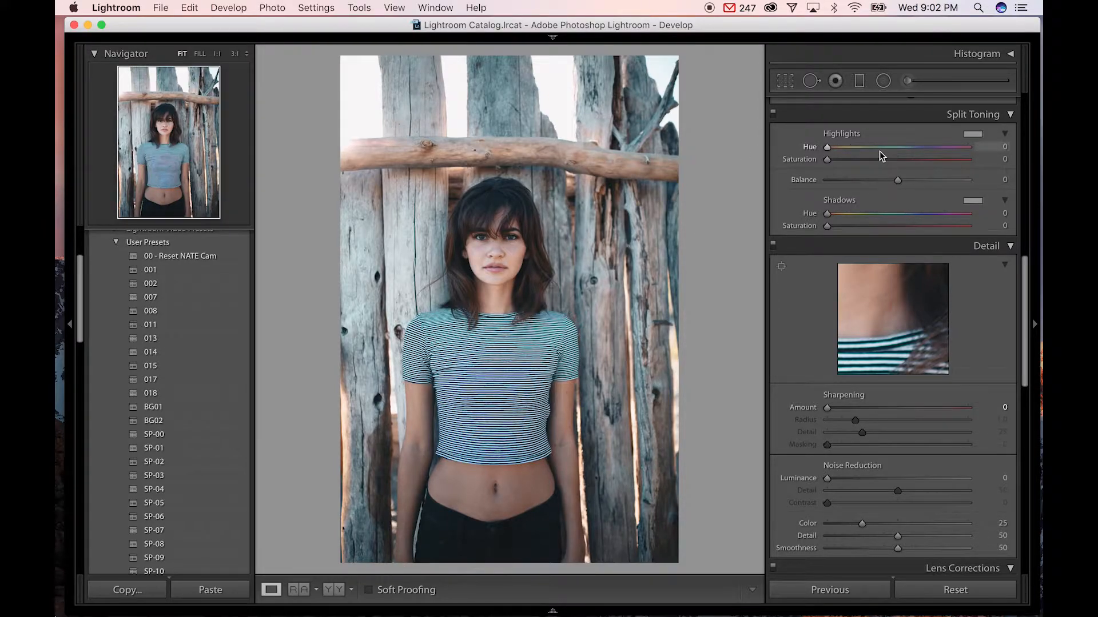
left_click_drag(878, 151, 908, 147)
left_click(894, 161)
left_click(897, 212)
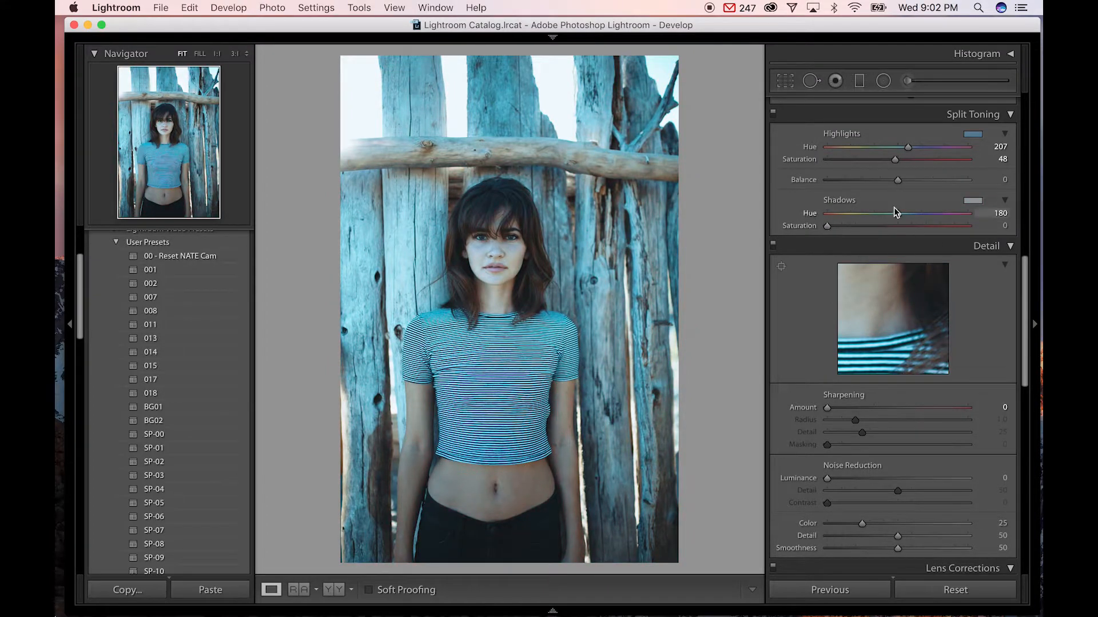
left_click_drag(907, 147, 864, 169)
mouse_move(854, 169)
left_mouse_down()
mouse_move(905, 150)
mouse_move(850, 163)
mouse_move(896, 150)
mouse_move(881, 153)
mouse_move(907, 157)
mouse_move(907, 147)
mouse_move(844, 164)
left_mouse_up()
- Tint the split toning shadows with hue 13 and saturation 5, and set the balance to −70
left_click_drag(898, 215, 850, 223)
left_click_drag(828, 226, 834, 227)
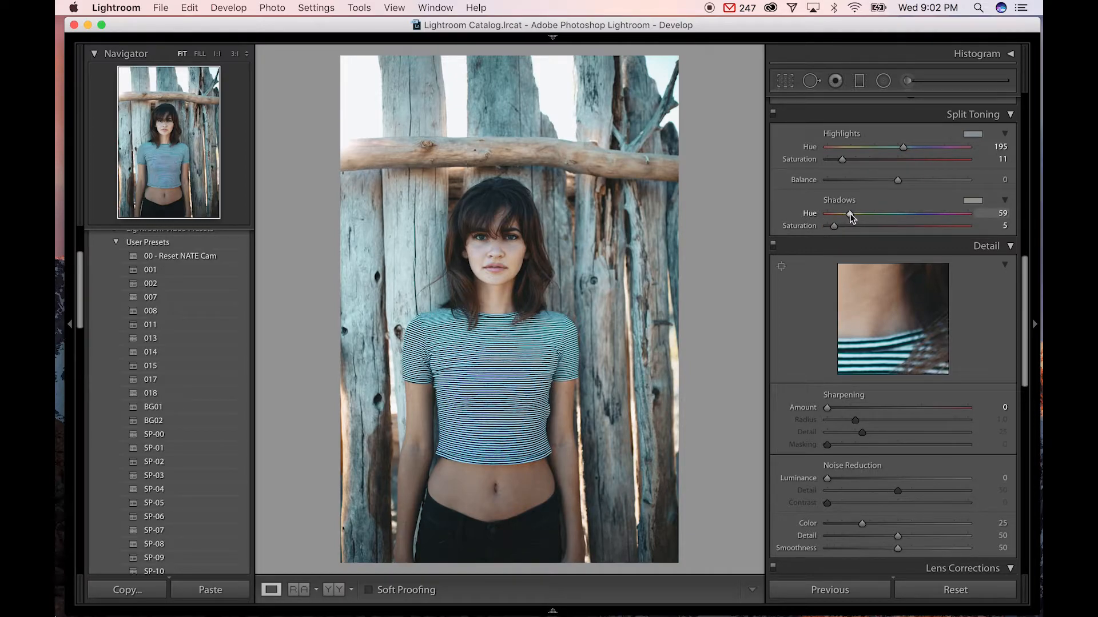
left_click_drag(850, 214, 832, 217)
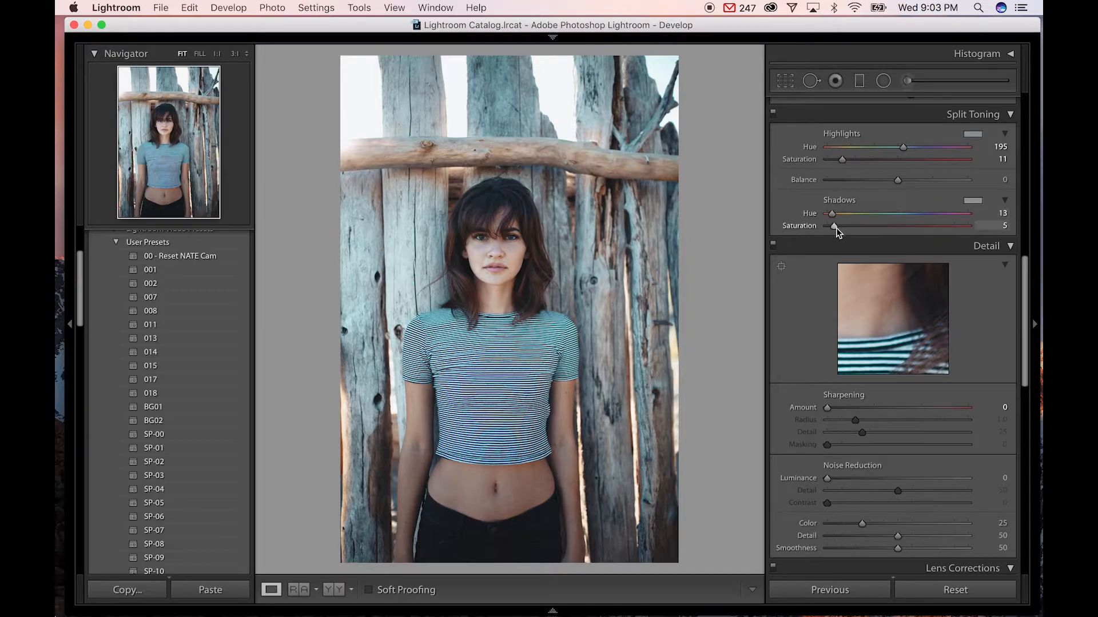
left_click_drag(897, 184, 892, 182)
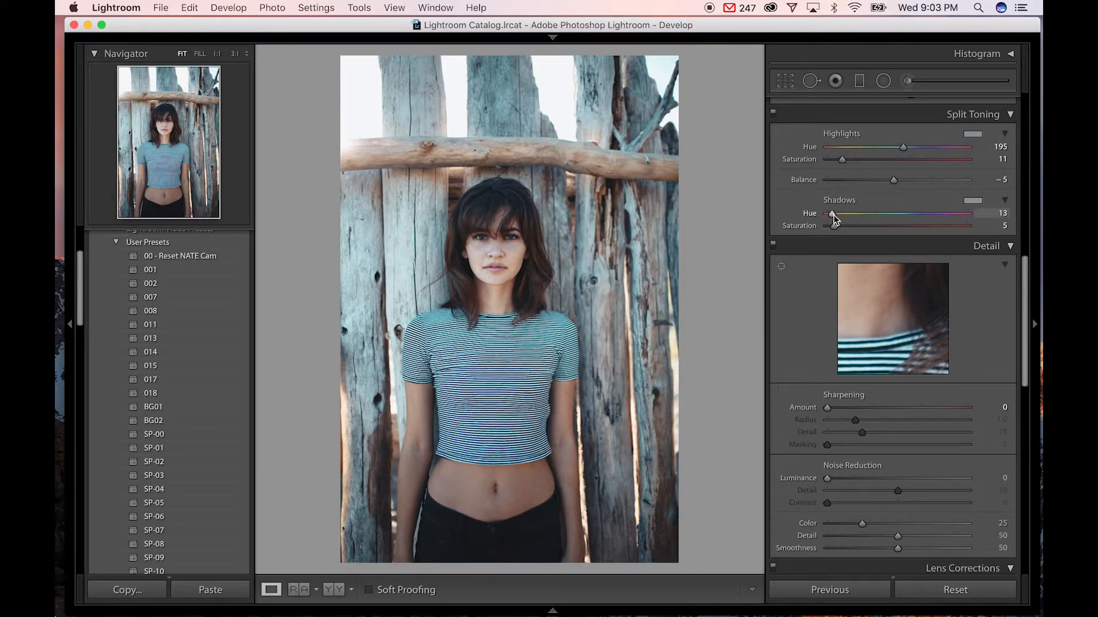
left_click_drag(893, 180, 851, 190)
- Compare the before and after versions side by side, checking the face at 1:1, and return to the full single view
key("y")
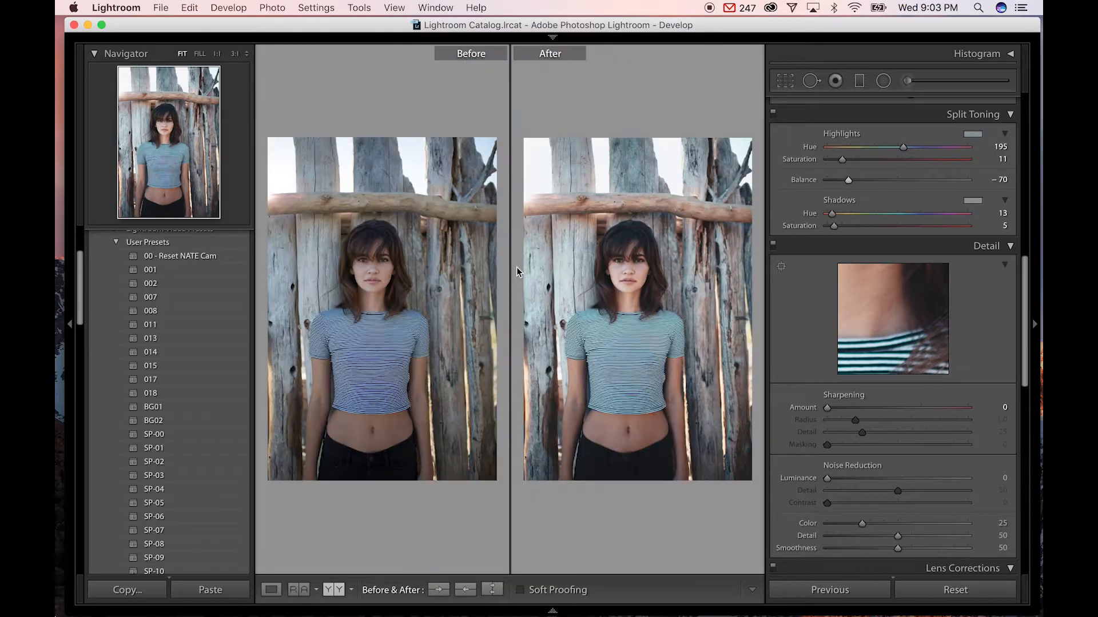
left_click(394, 278)
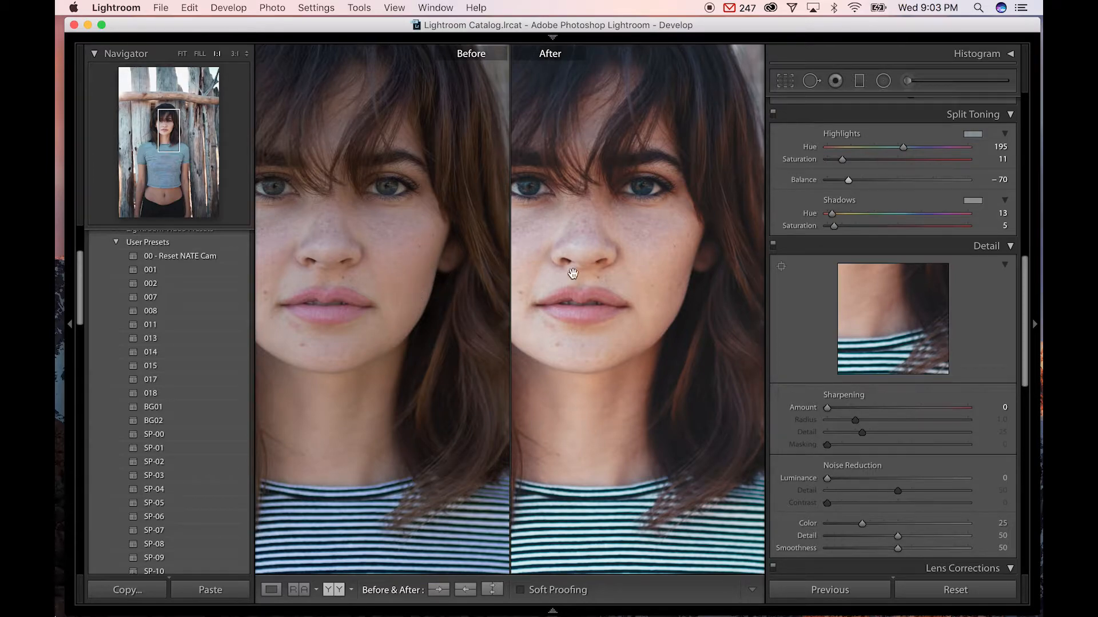
key("y")
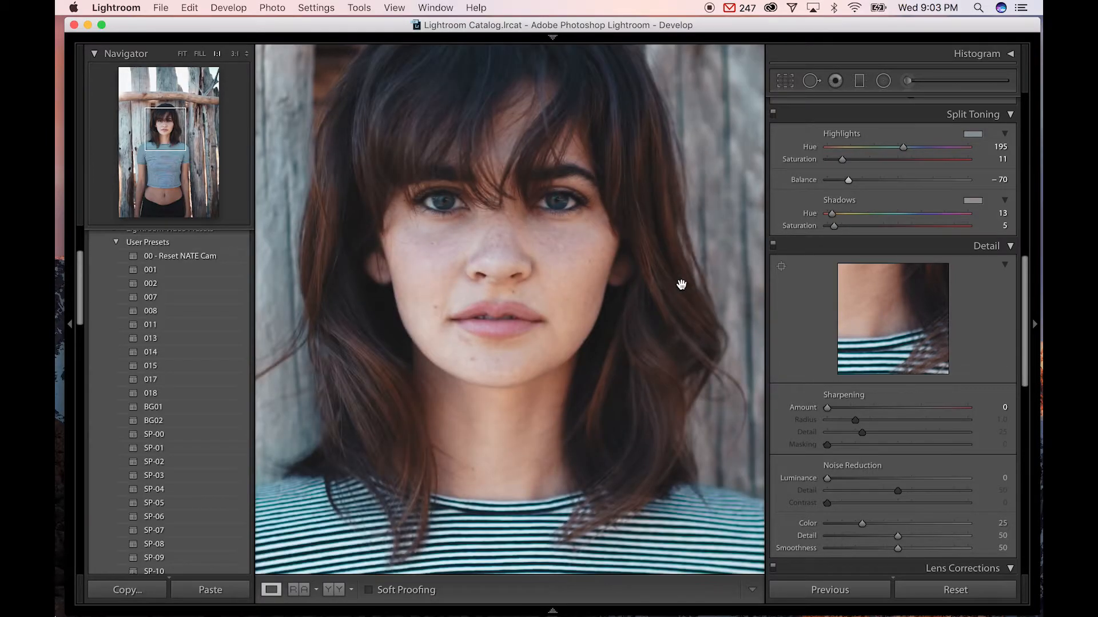
left_click(608, 277)
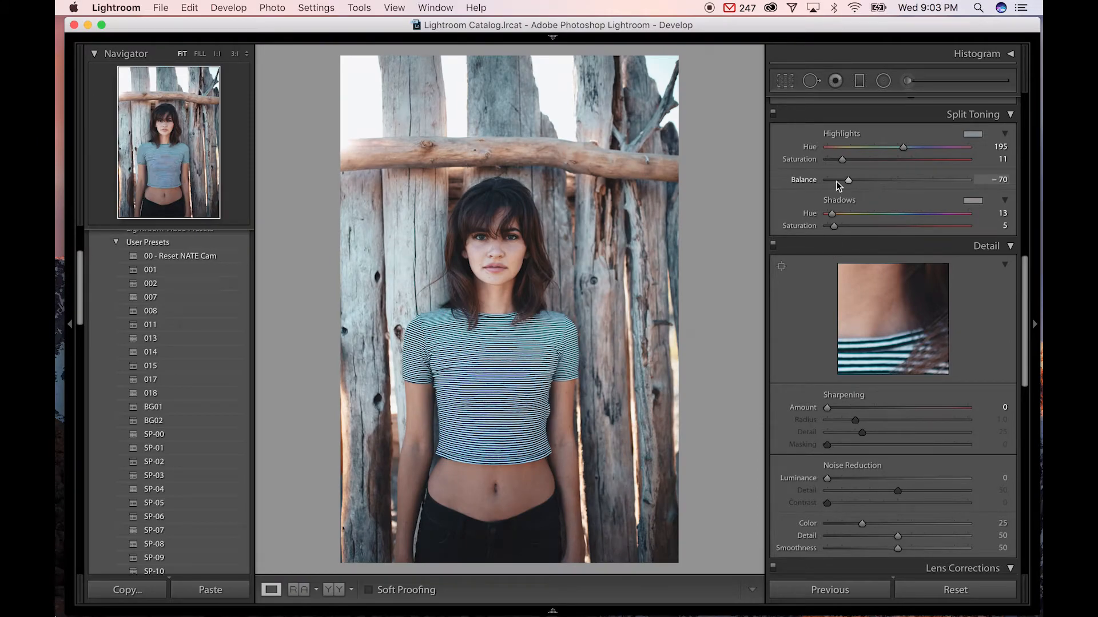
- Lower the split toning balance slightly further and return to the basic tone adjustments
mouse_move(848, 181)
left_mouse_down()
mouse_move(902, 183)
mouse_move(843, 188)
left_mouse_up()
left_click_drag(1027, 308, 1025, 145)
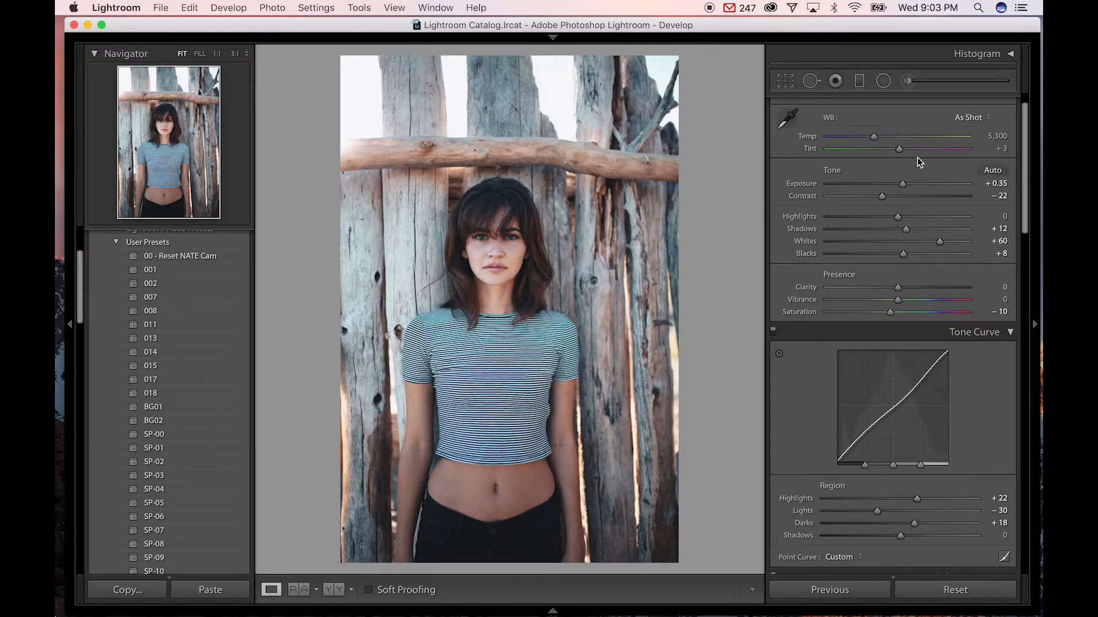
- Warm the photo to temperature 5,735, set clarity to +9 and vibrance to +32, and lower the tone curve highlights to −27
mouse_move(875, 136)
left_mouse_down()
mouse_move(866, 139)
mouse_move(880, 141)
left_mouse_up()
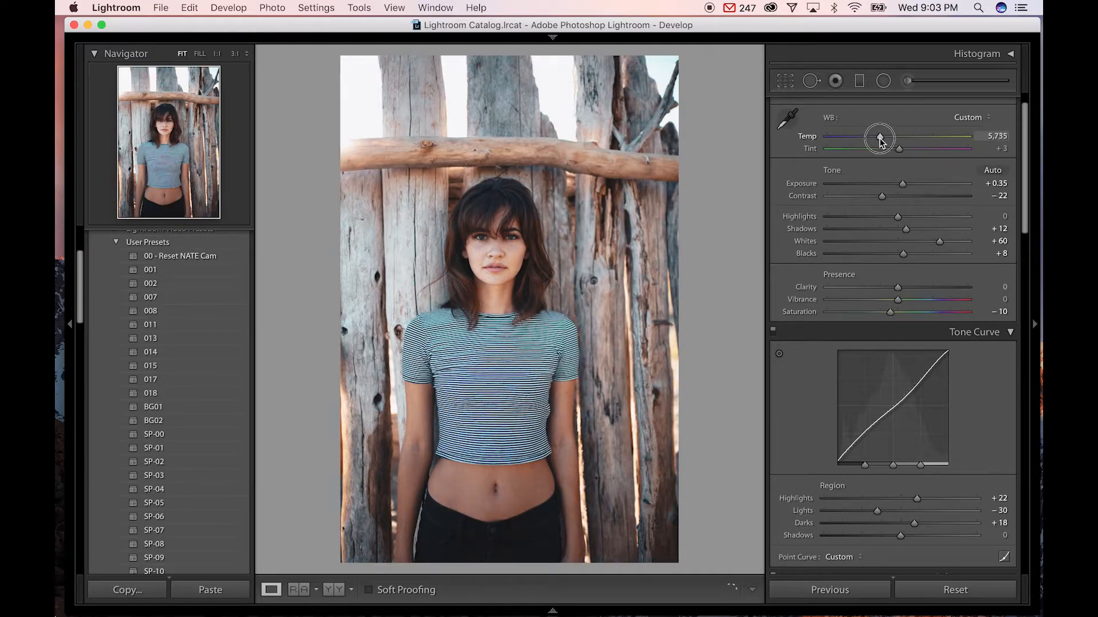
left_click_drag(924, 297, 902, 292)
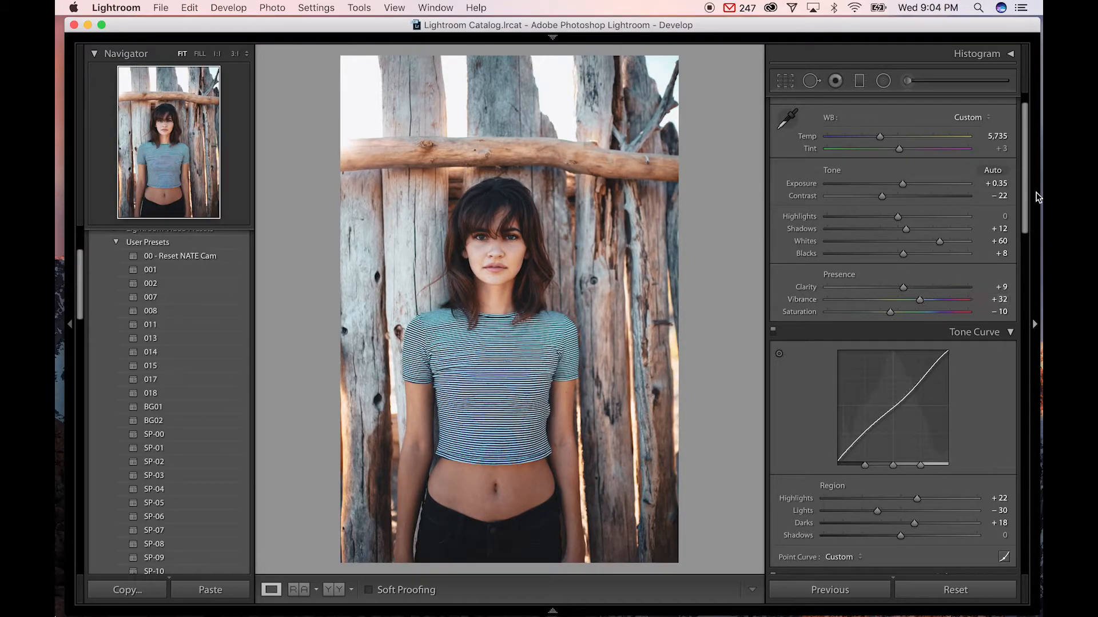
mouse_move(1027, 166)
left_mouse_down()
mouse_move(1024, 262)
mouse_move(1023, 234)
left_mouse_up()
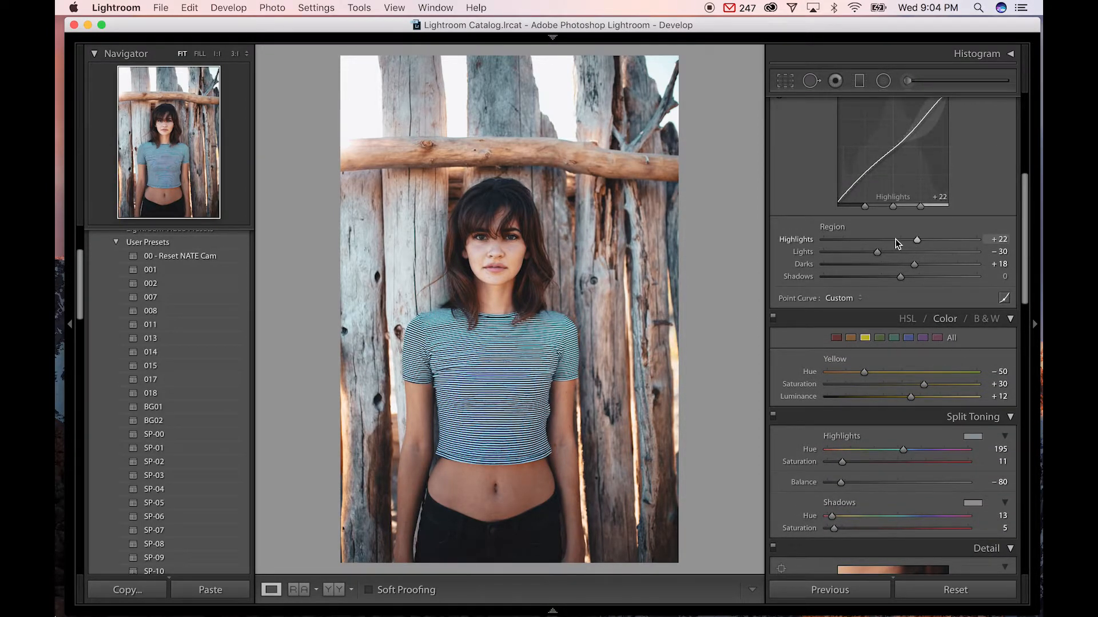
left_click_drag(916, 239, 880, 239)
left_click_drag(1024, 239, 1024, 145)
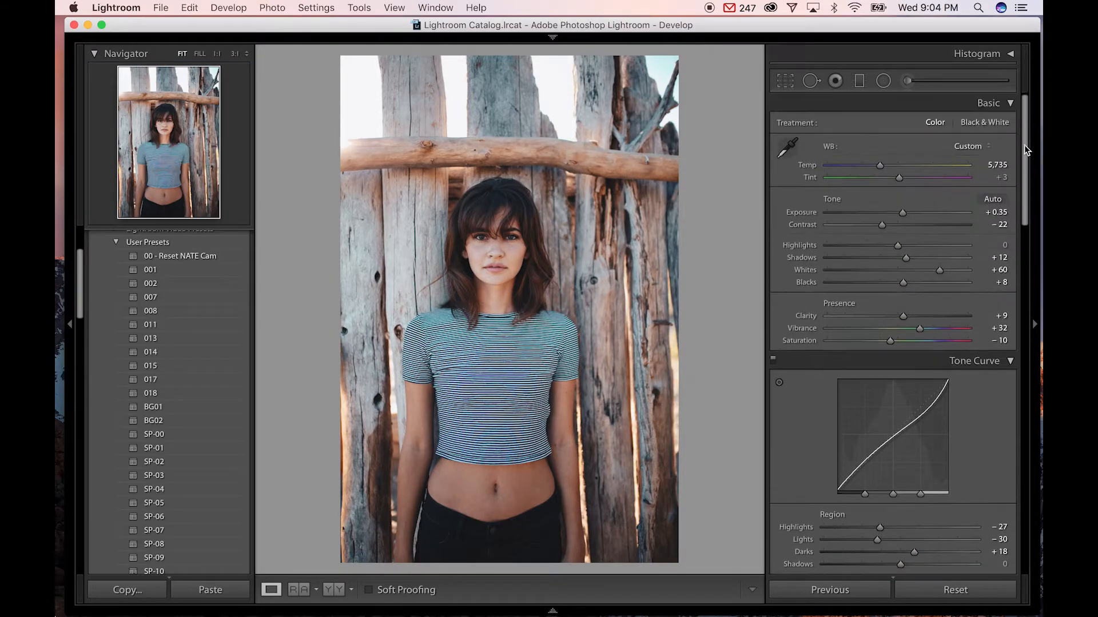
- Copy the photo's develop settings with the default selection and export the image to the 5.23 subfolder on the Desktop
key("super+shift+c")
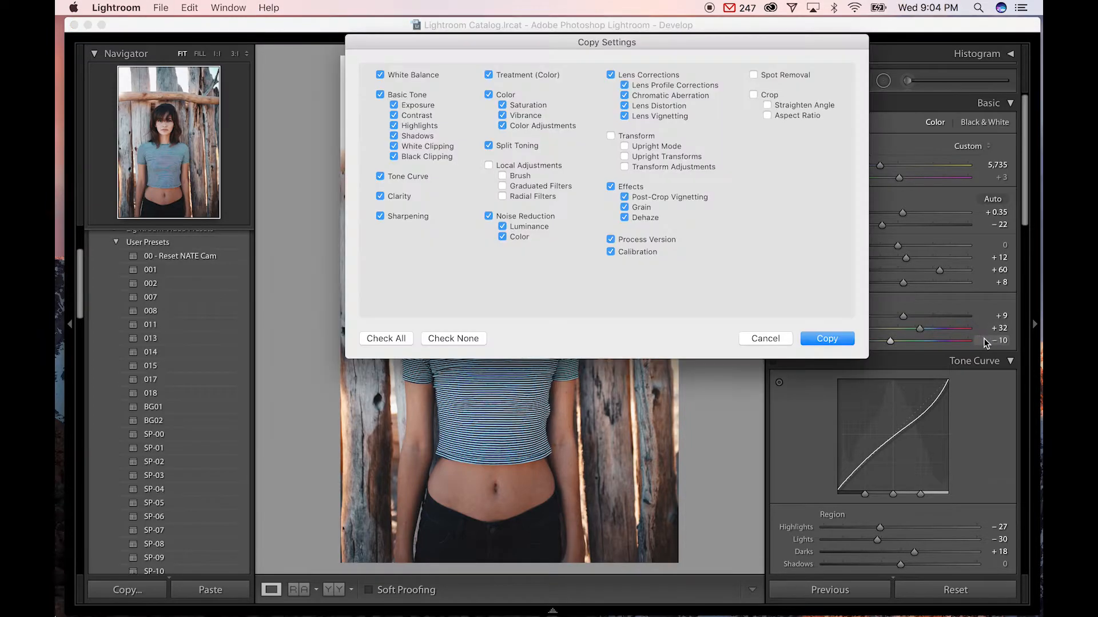
left_click(827, 340)
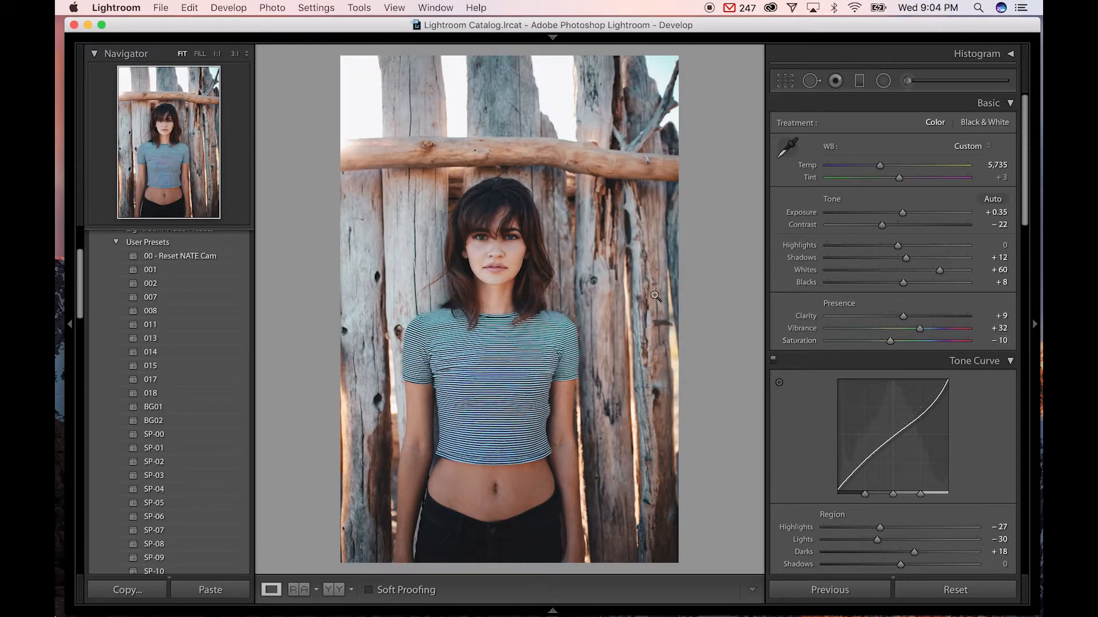
key("super+shift+e")
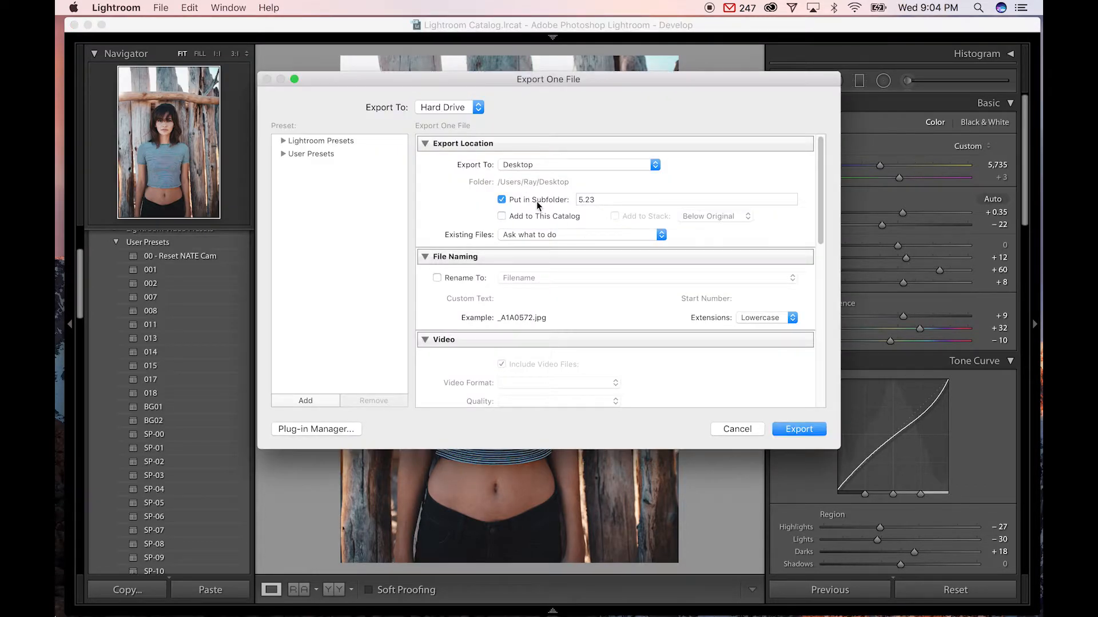
left_click(815, 429)
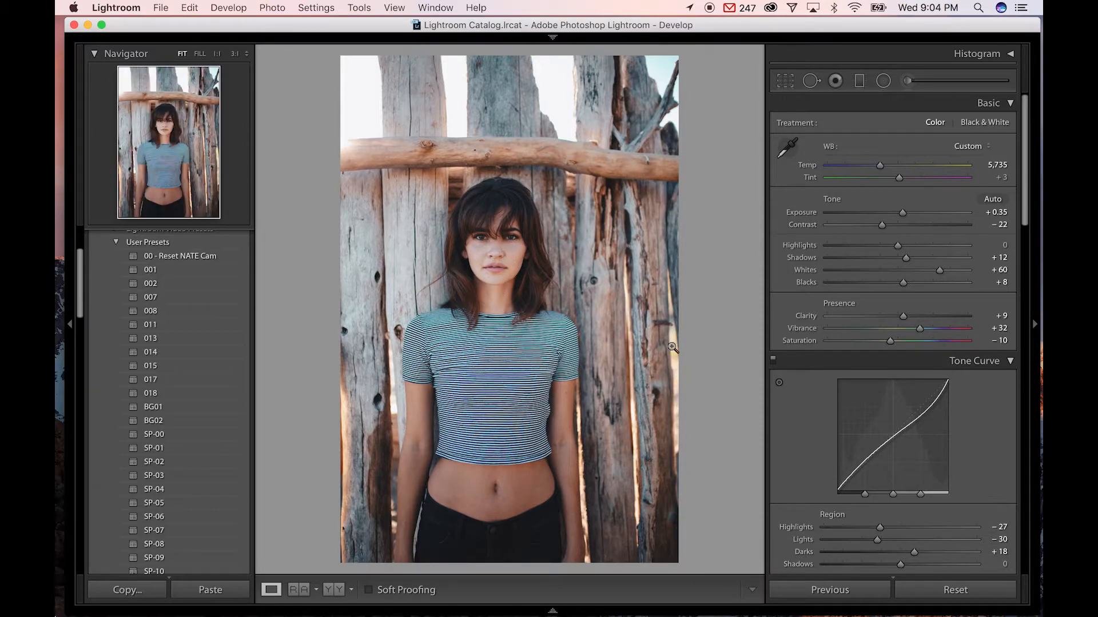
- Switch to the desktop, preview _A1A0572.jpg and _A1A0572.CR2, and return to Lightroom
mouse_move(1024, 174)
left_mouse_down()
mouse_move(1037, 315)
mouse_move(1029, 169)
left_mouse_up()
left_click(87, 24)
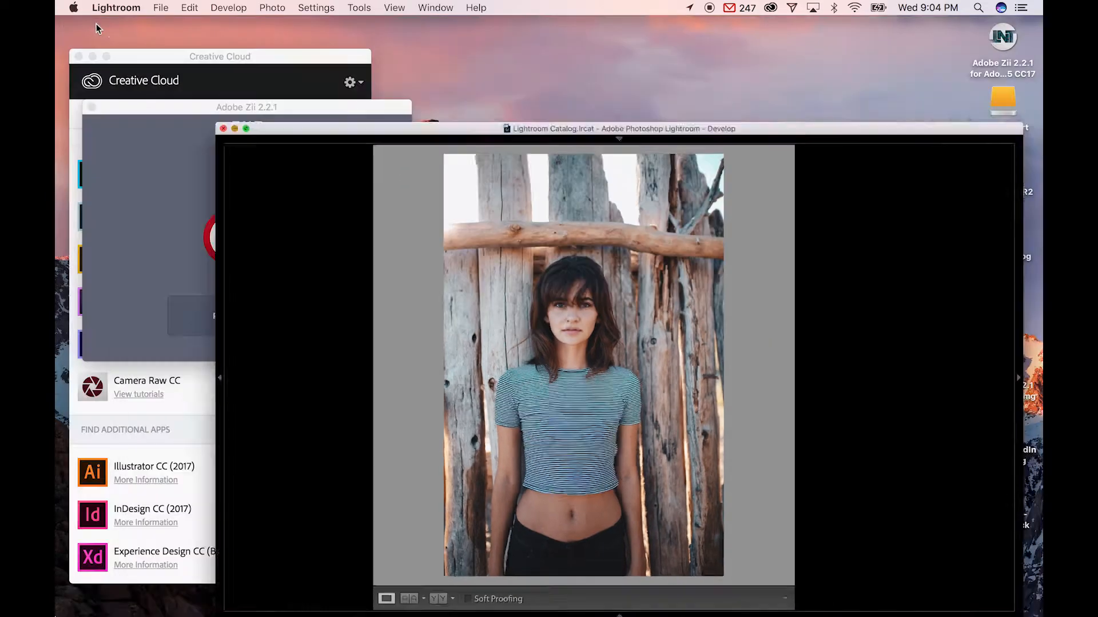
left_click(993, 236)
key("space")
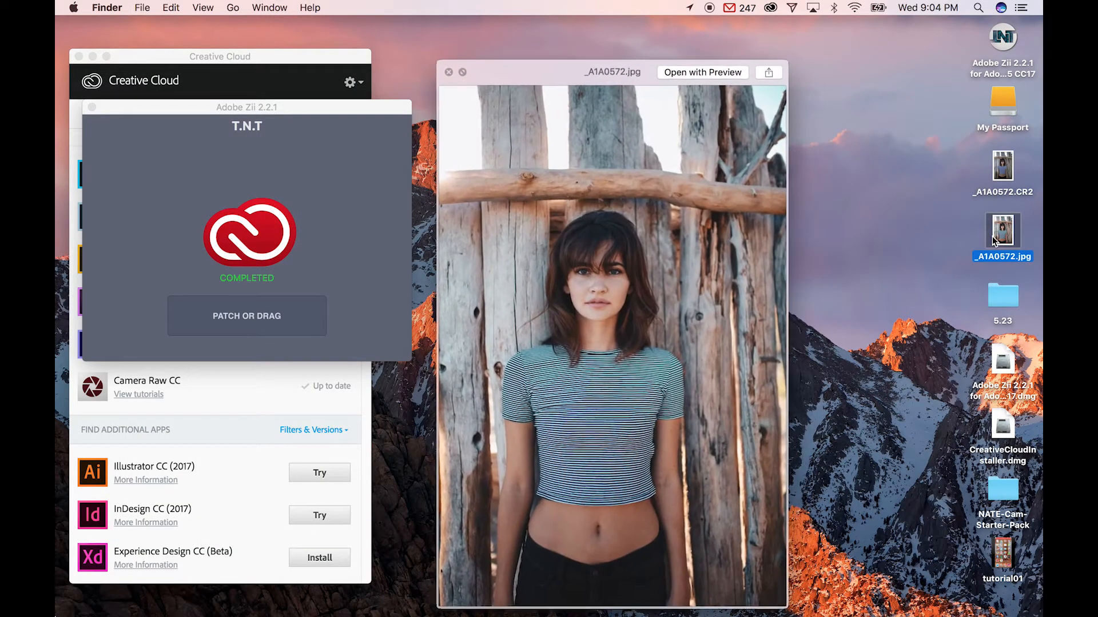
key("Up")
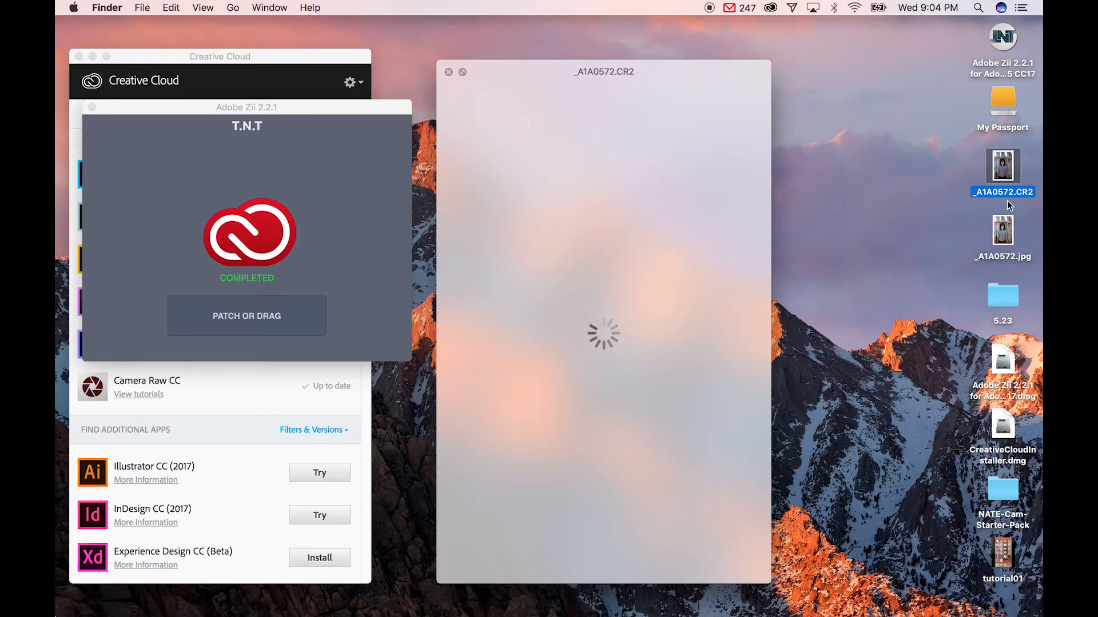
key("space")
mouse_move(306, 609)
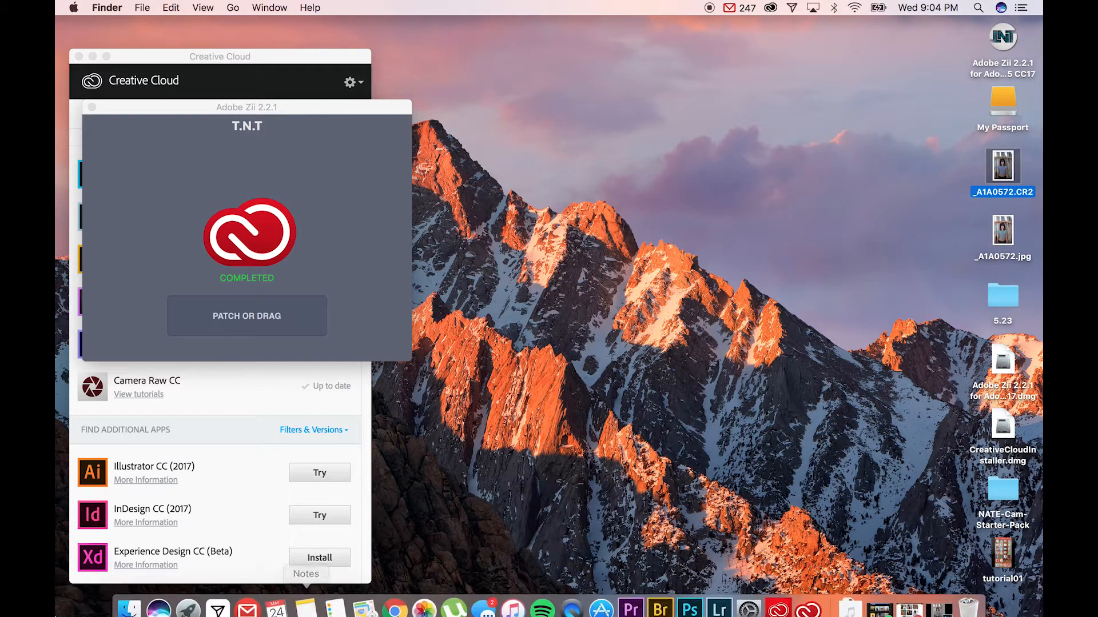
left_click(723, 603)
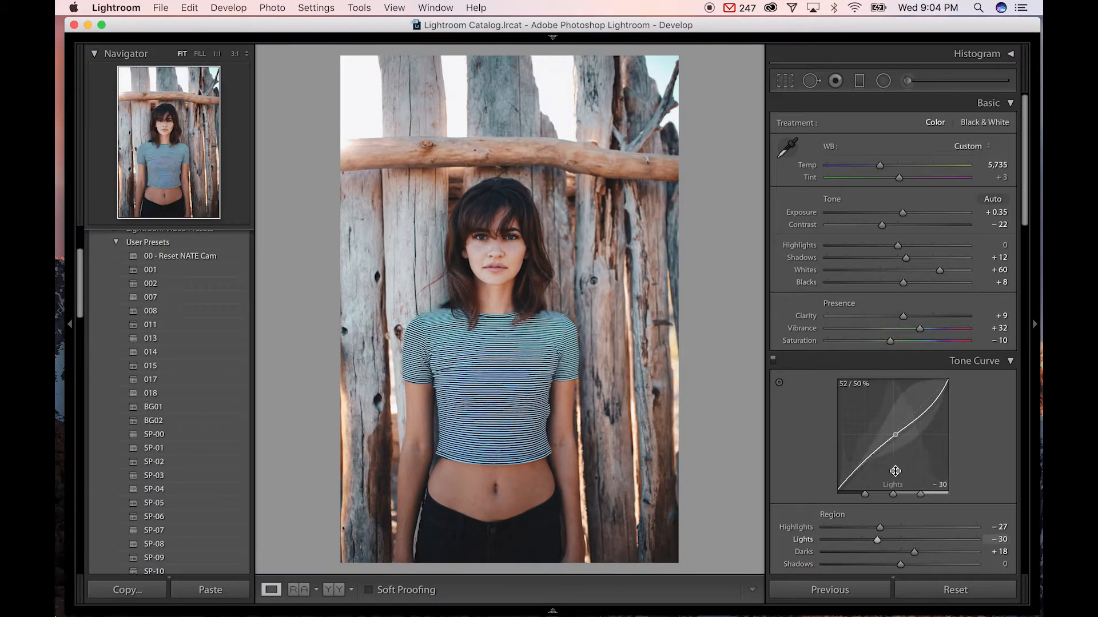
- Reset all develop adjustments on the portrait and apply the BG01 user preset
mouse_move(826, 615)
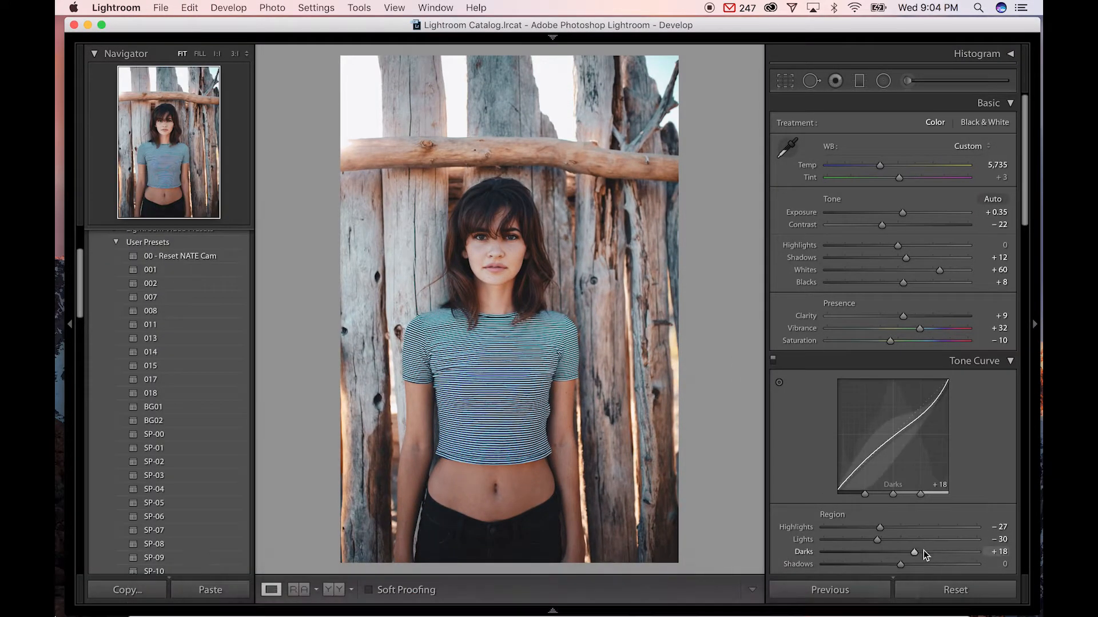
mouse_move(972, 611)
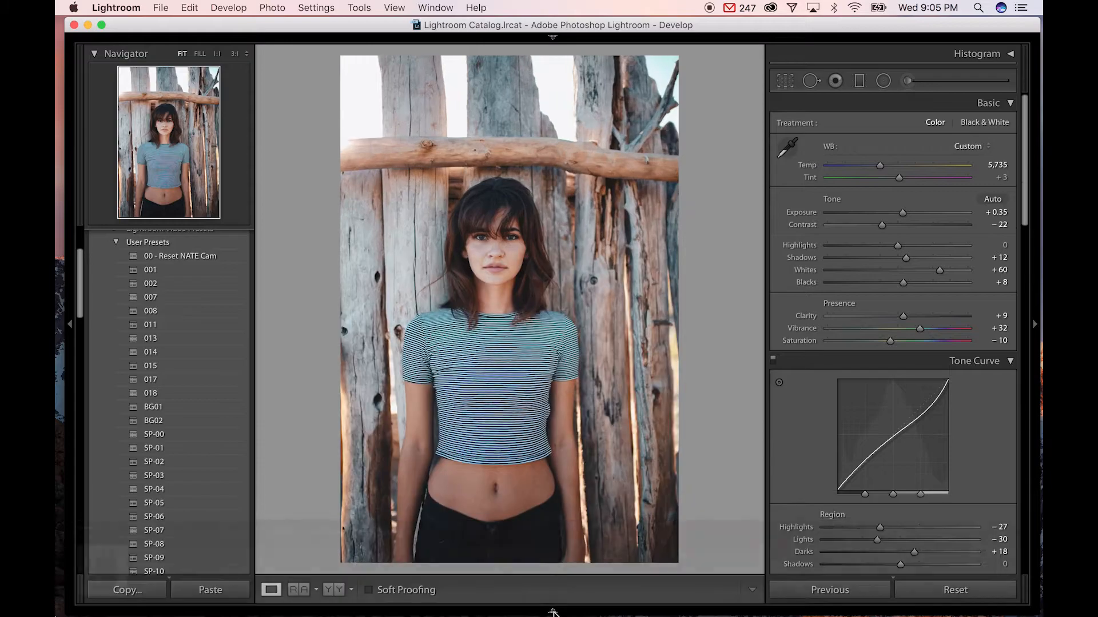
left_click(966, 591)
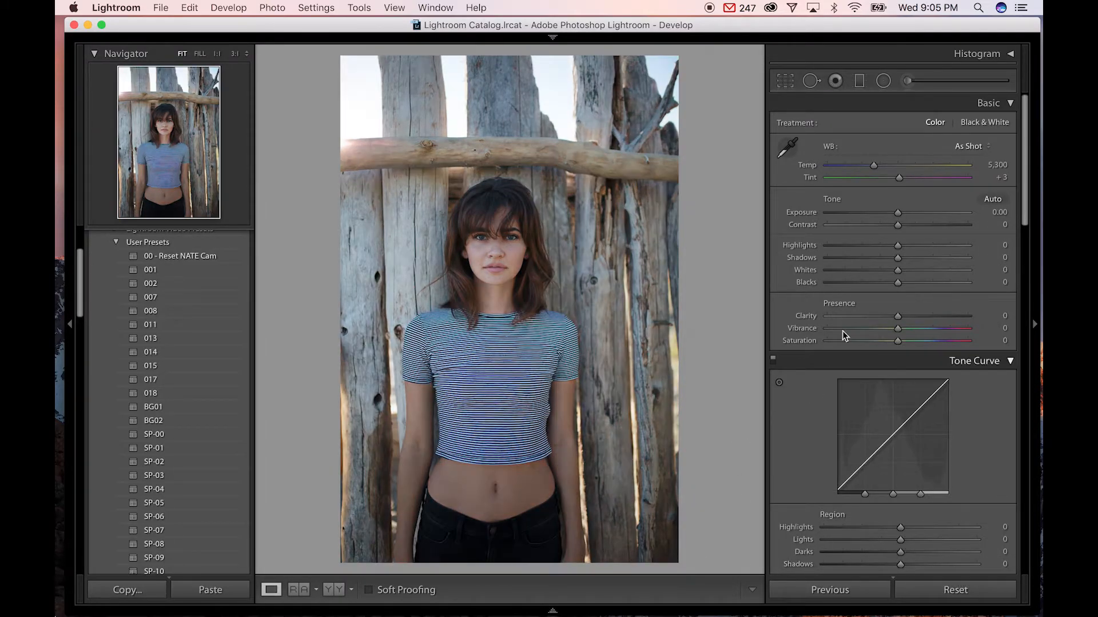
left_click(176, 412)
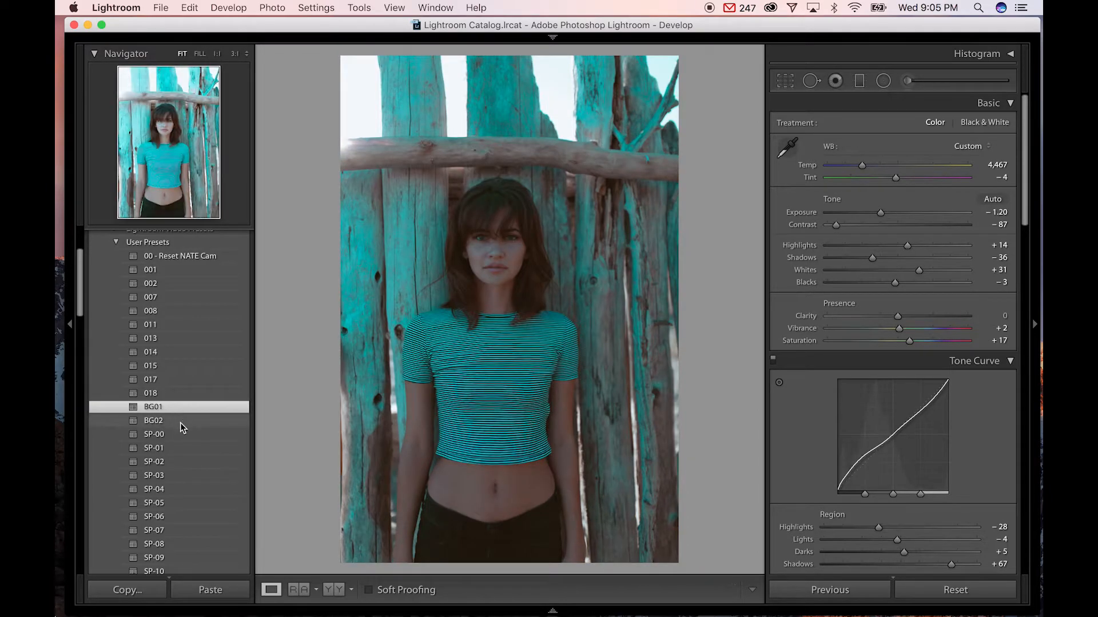
- Try the BG02 preset with temperature 5,678, exposure −1.30, contrast −48 and blacks +36
left_click(180, 422)
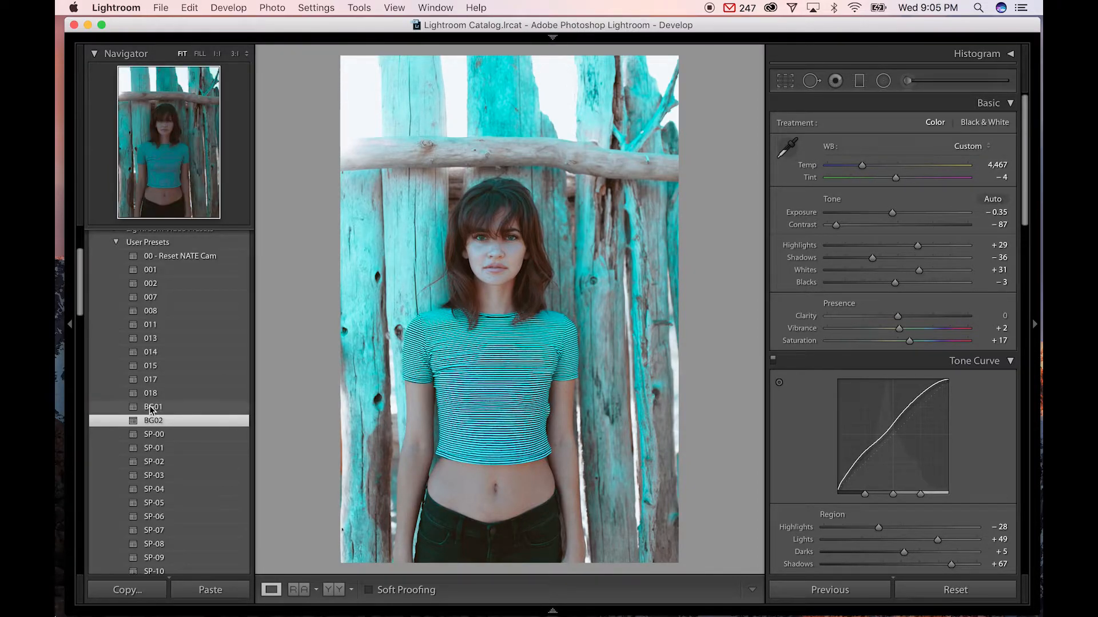
left_click(882, 166)
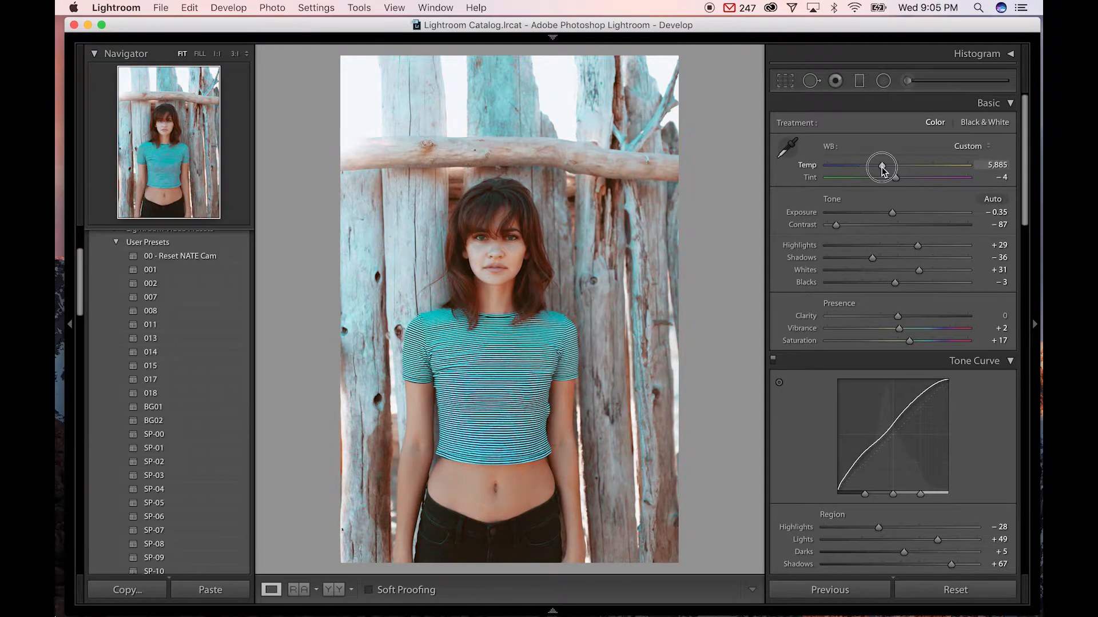
left_click_drag(883, 170, 878, 166)
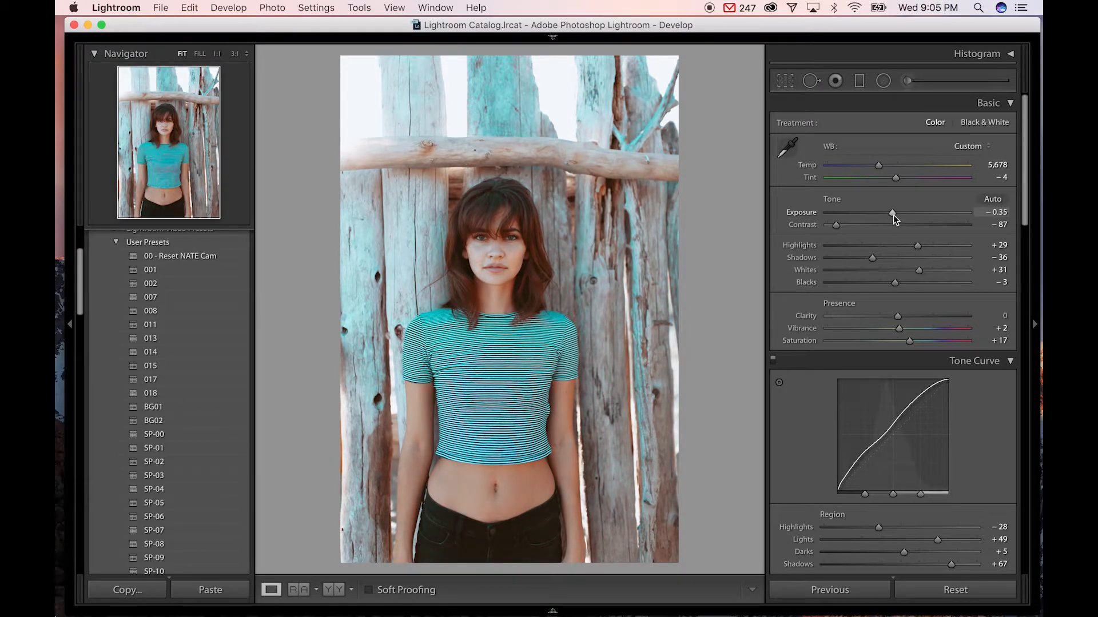
left_click_drag(891, 212, 881, 213)
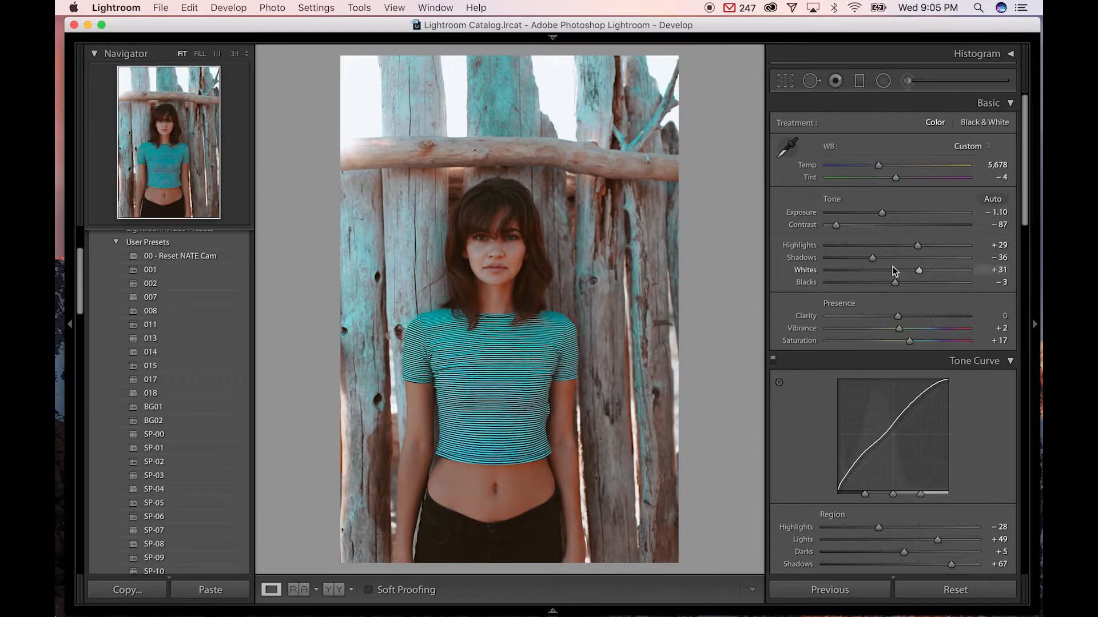
left_click_drag(925, 282, 922, 278)
left_click_drag(859, 227, 879, 212)
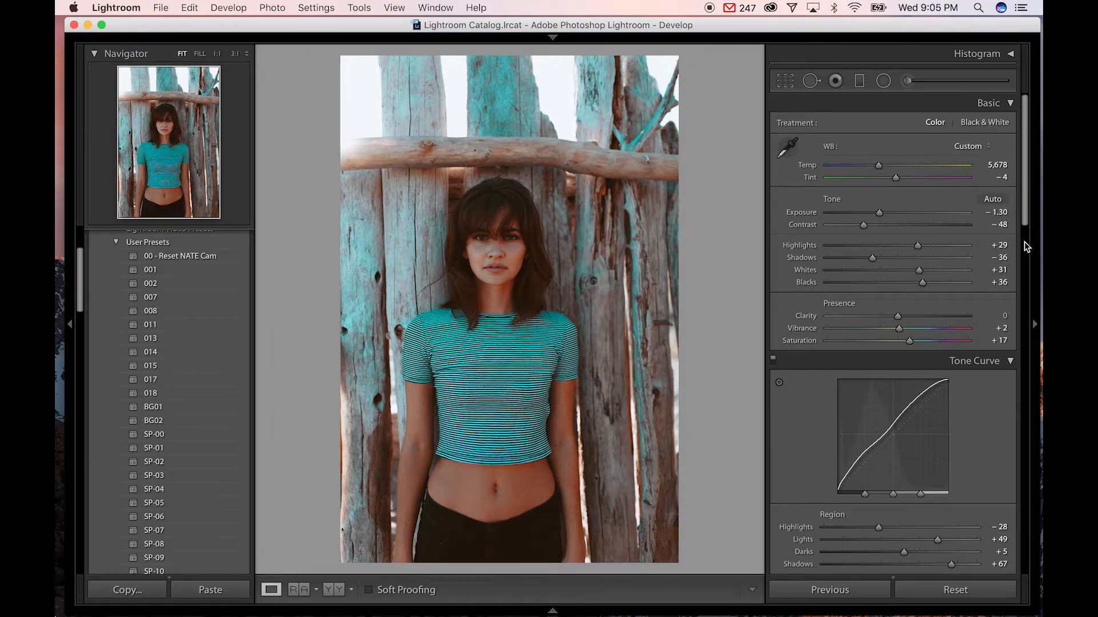
- Adjust the orange skin tones to saturation −16 and luminance +52
left_click_drag(1026, 217, 1026, 358)
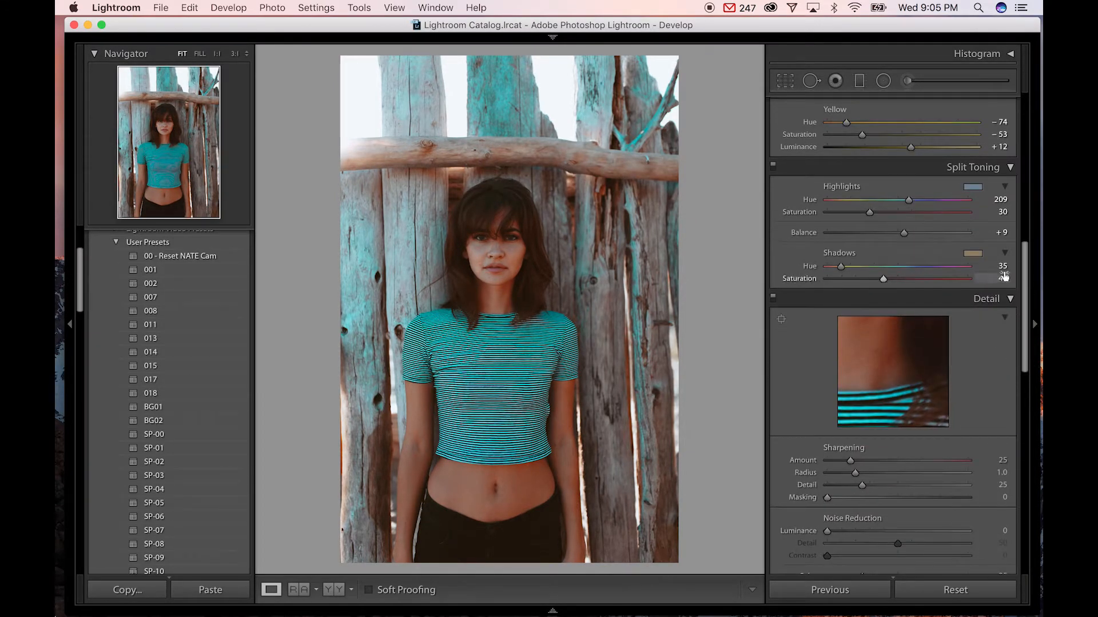
left_click_drag(1027, 285, 1037, 232)
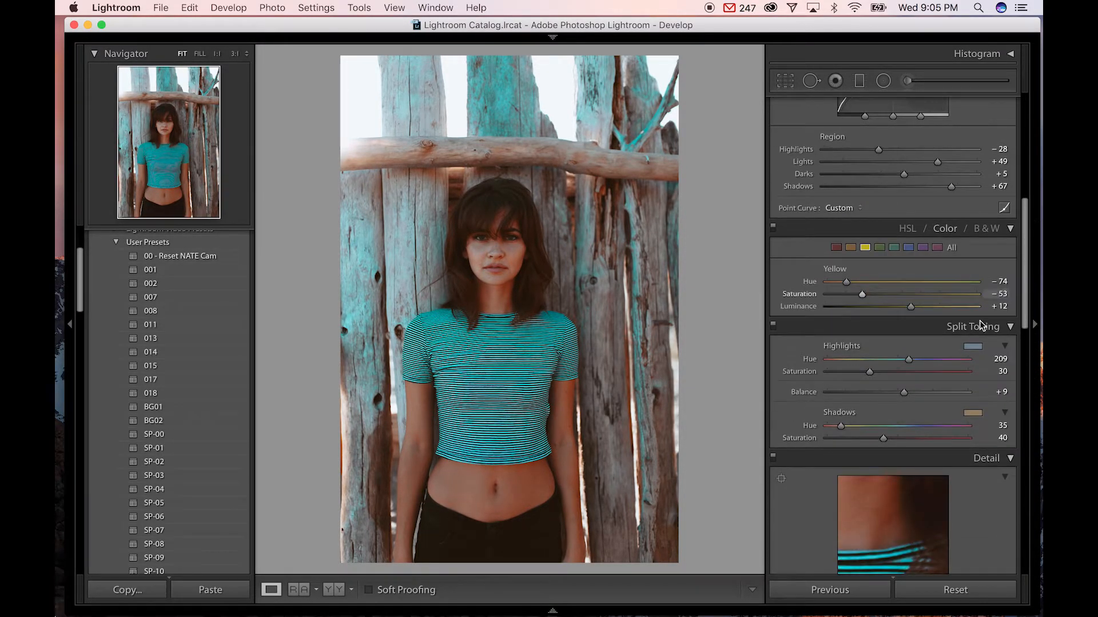
left_click(851, 249)
left_click_drag(901, 298, 889, 296)
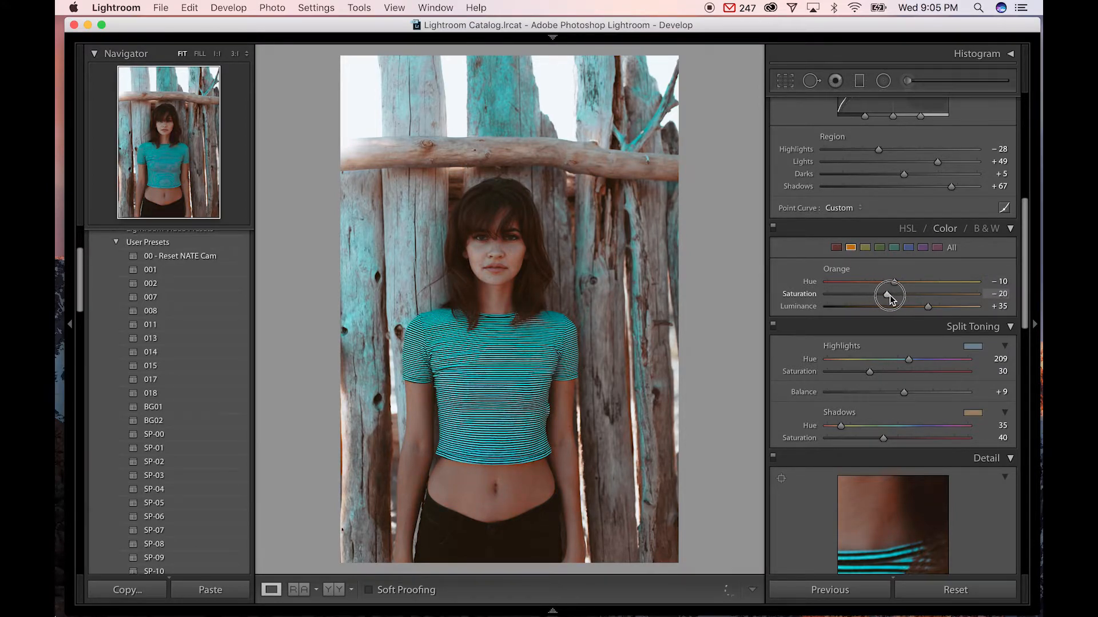
left_click(940, 306)
- Fine-tune the exposure of the portrait to −1.05
left_click_drag(1023, 225, 1024, 129)
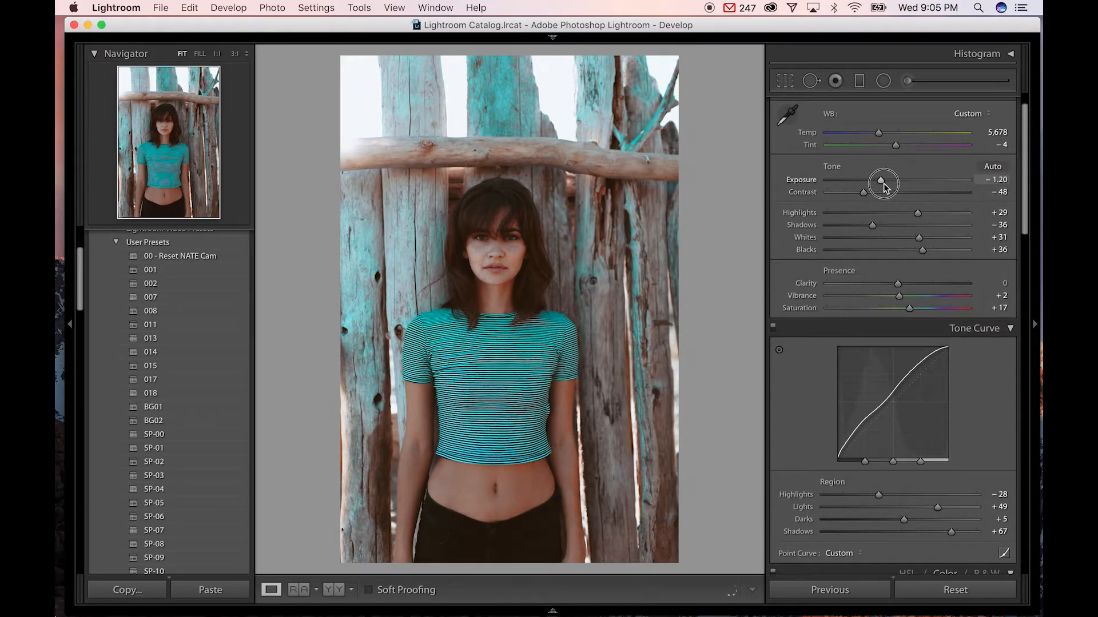
left_click_drag(882, 180, 889, 184)
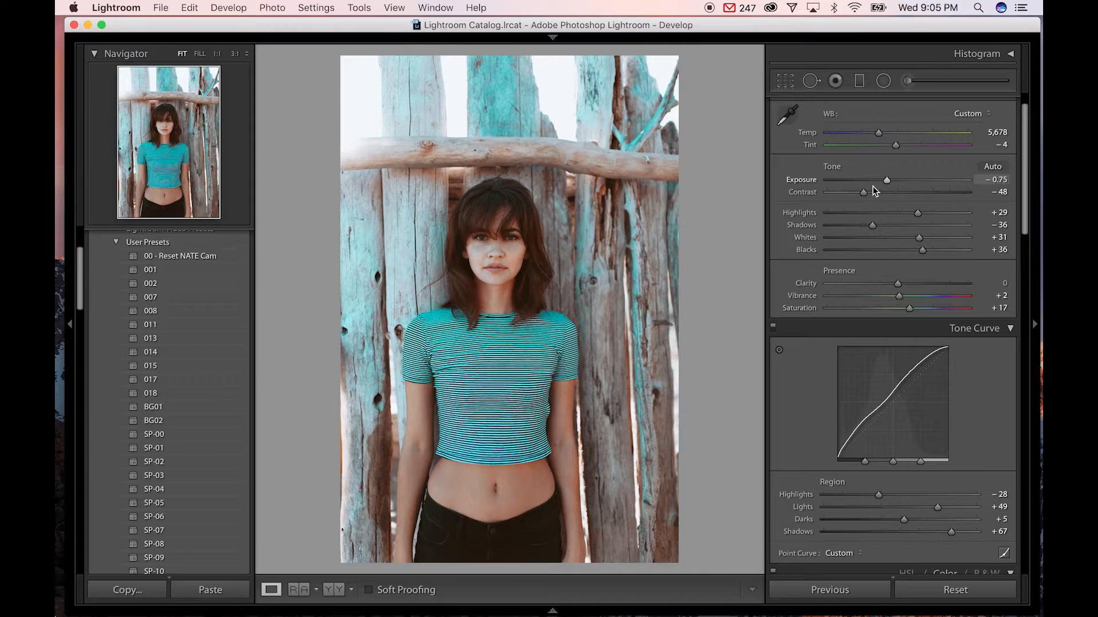
left_click_drag(888, 180, 883, 180)
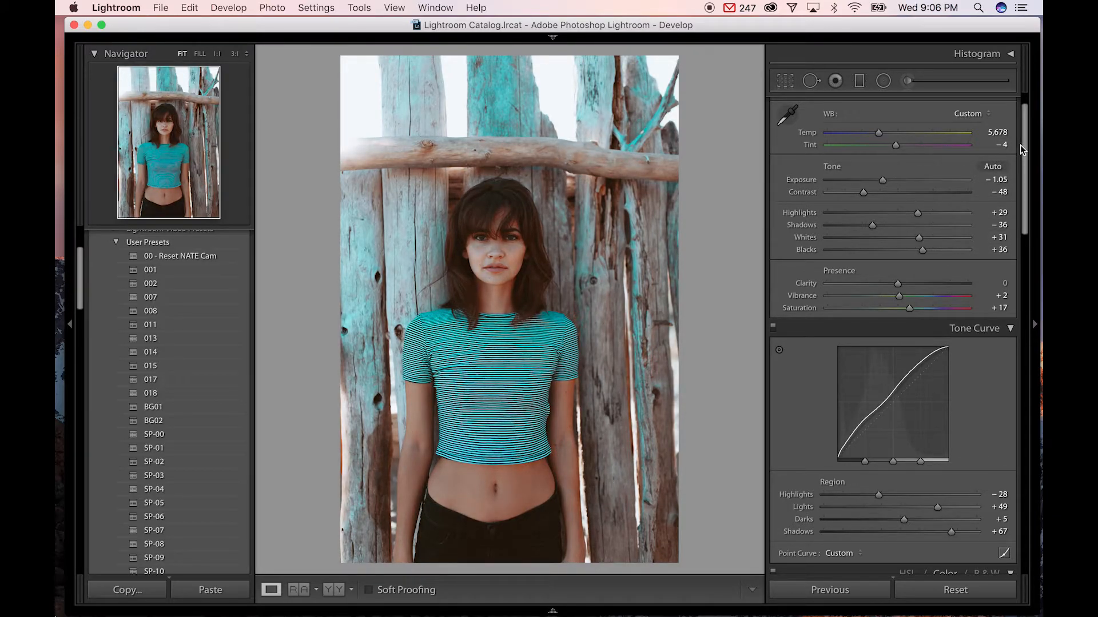
scroll(1024, 139, "down", 1)
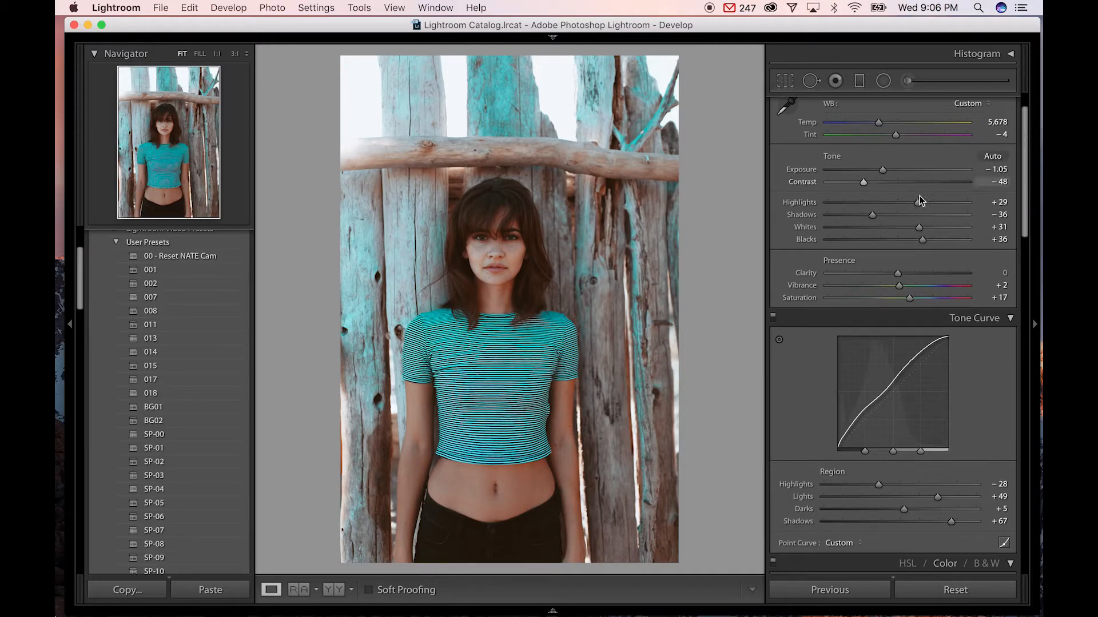
left_click_drag(1024, 124, 1024, 167)
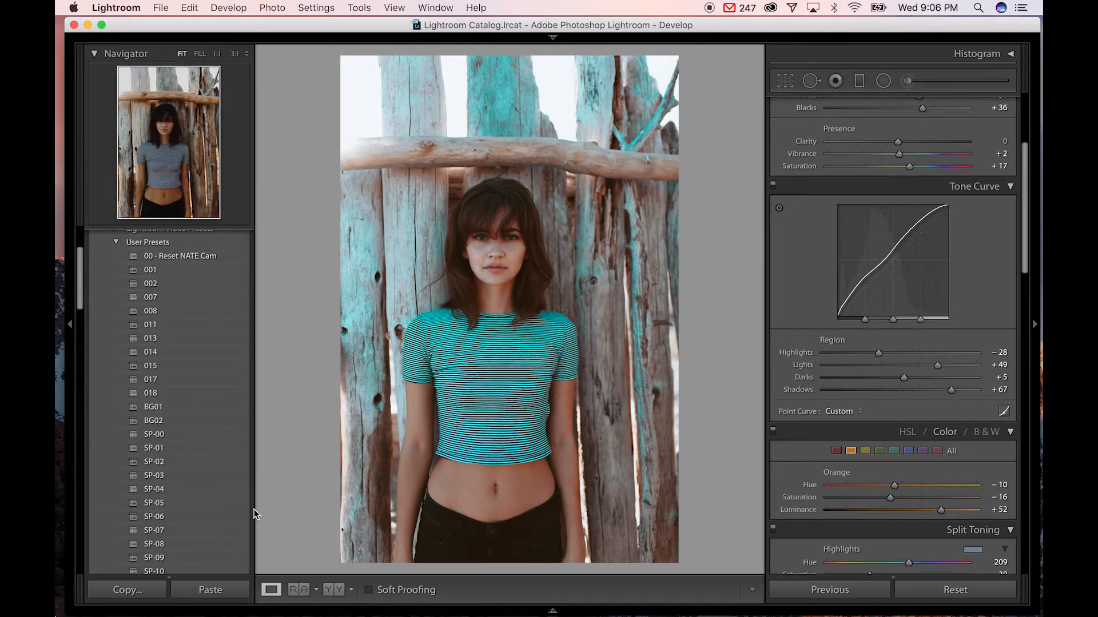
left_click_drag(1028, 270, 1027, 331)
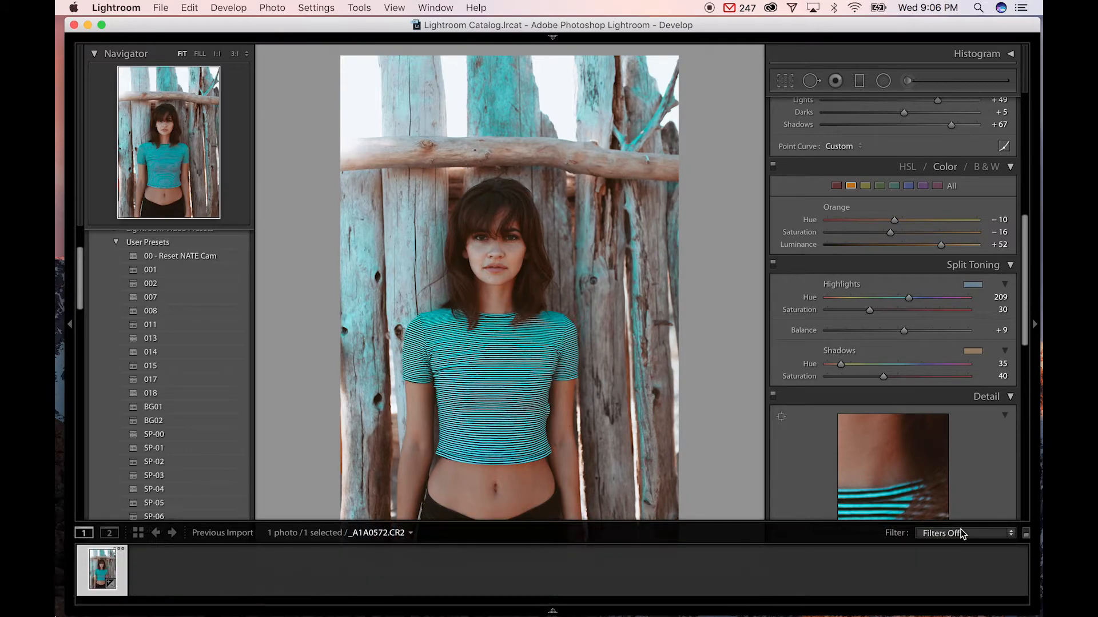
- Reset the adjustments, apply the BG01 preset again and set the temperature to 5,555
left_click(927, 585)
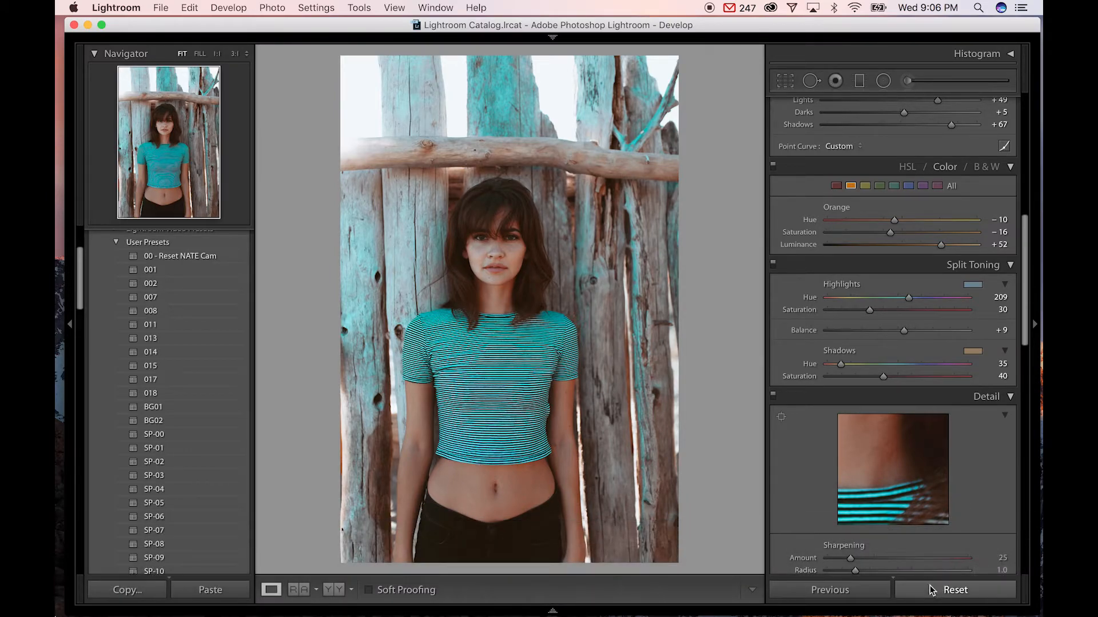
left_click(193, 408)
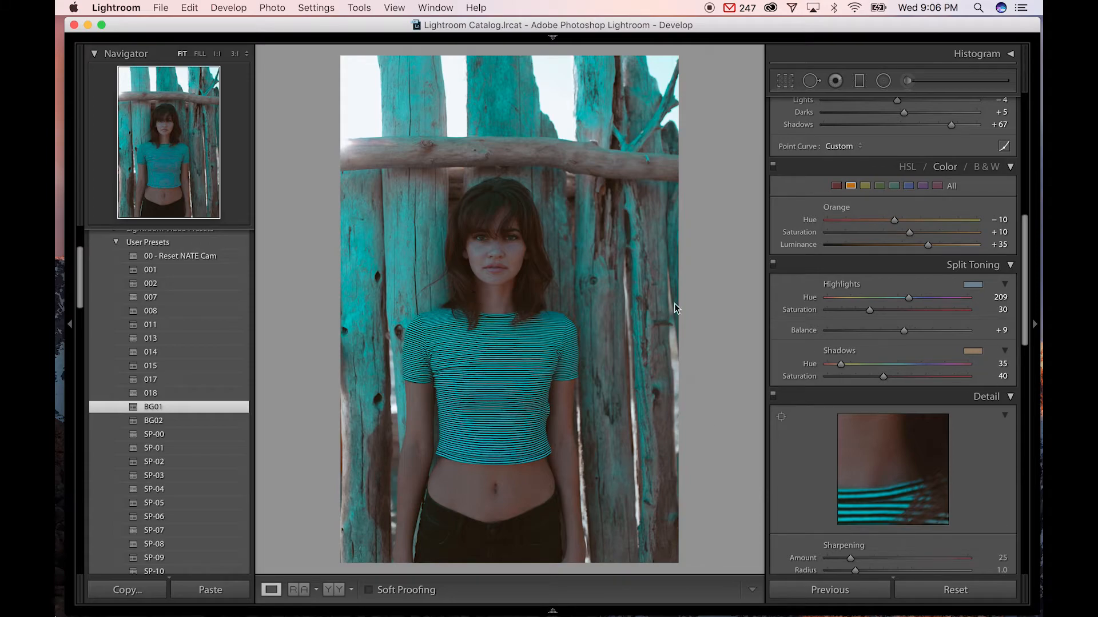
left_click_drag(1022, 350, 1024, 171)
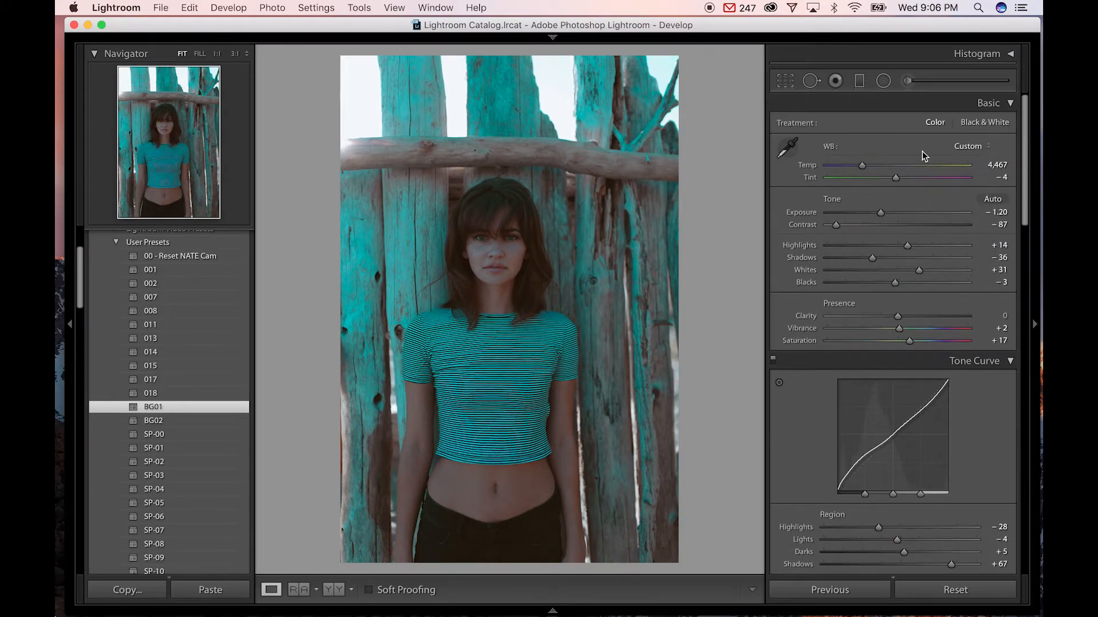
left_click_drag(862, 165, 879, 170)
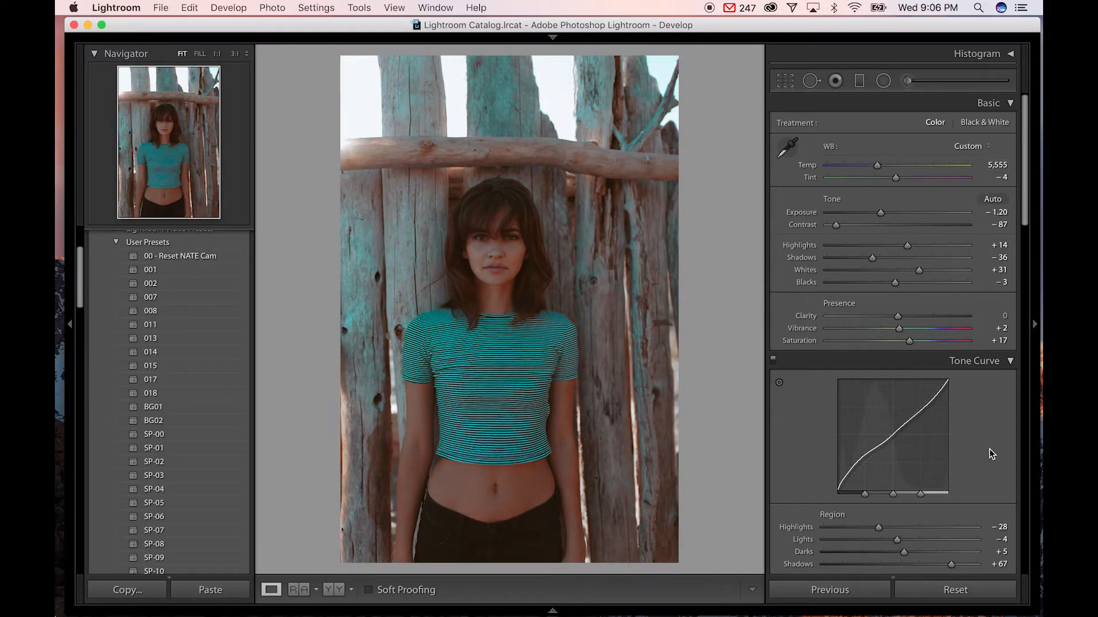
- Set the orange saturation to −9 and the tone curve to highlights −57, lights +52 and darks −10, and show the blue color settings
scroll(965, 442, "down", 8)
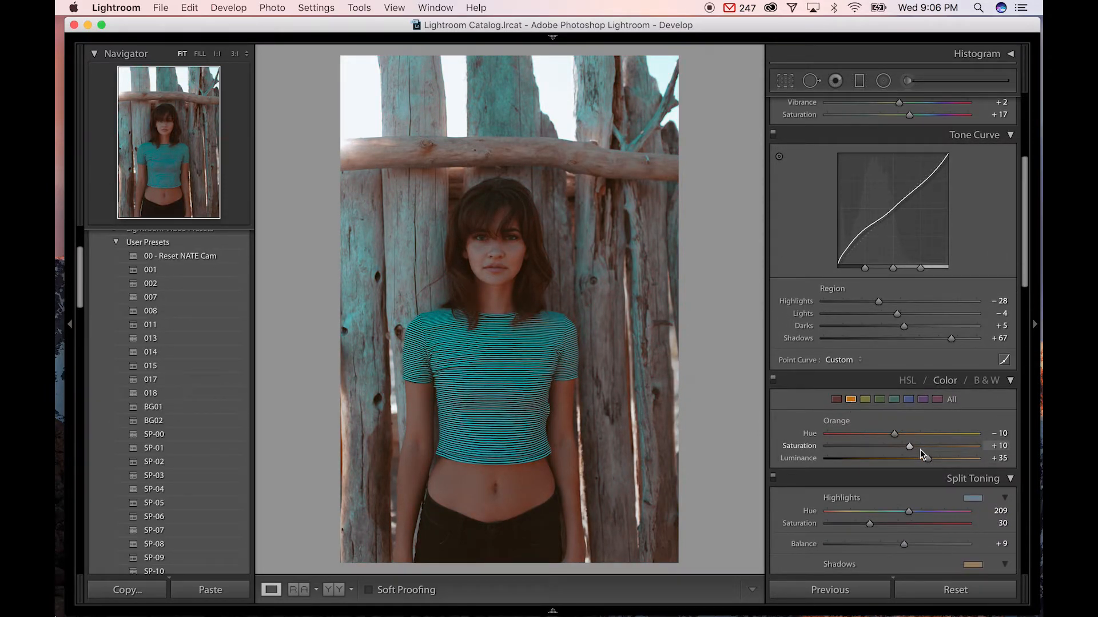
mouse_move(912, 449)
left_mouse_down()
mouse_move(978, 448)
mouse_move(901, 453)
left_mouse_up()
left_click_drag(936, 314, 952, 314)
left_click_drag(878, 302, 857, 305)
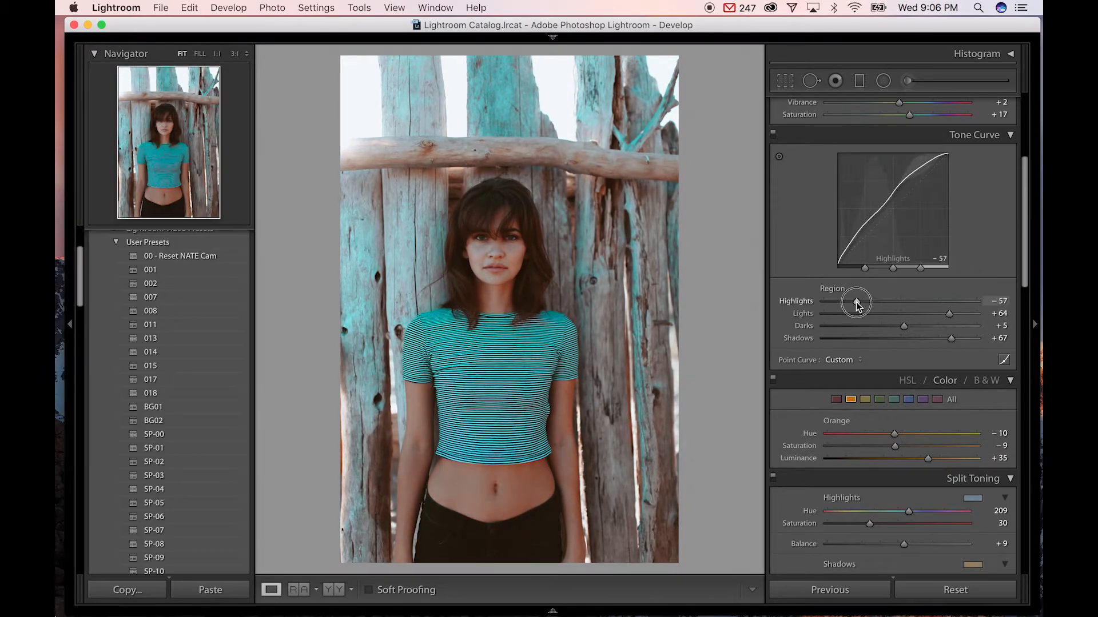
mouse_move(873, 229)
left_mouse_down()
mouse_move(900, 184)
mouse_move(921, 200)
mouse_move(922, 218)
mouse_move(873, 221)
left_mouse_up()
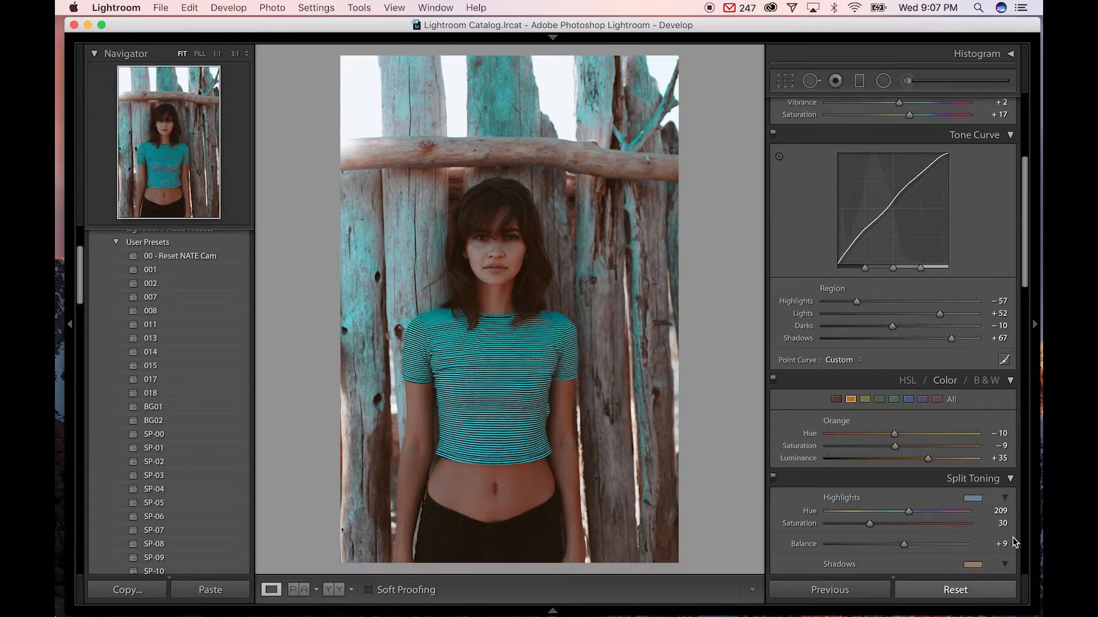
left_click_drag(1027, 246, 1030, 280)
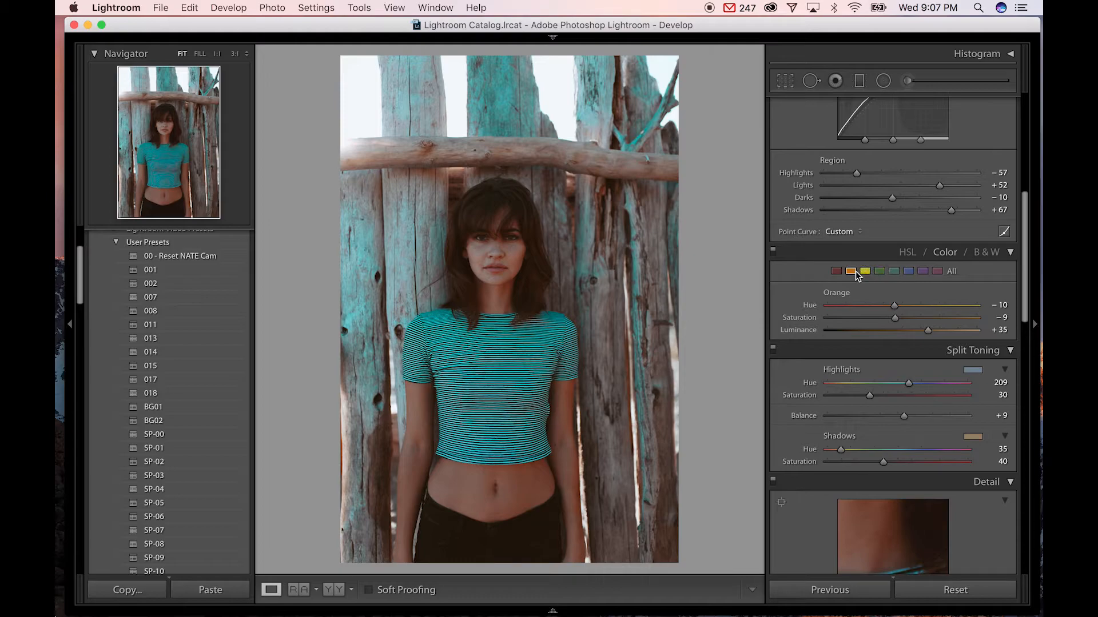
left_click(908, 273)
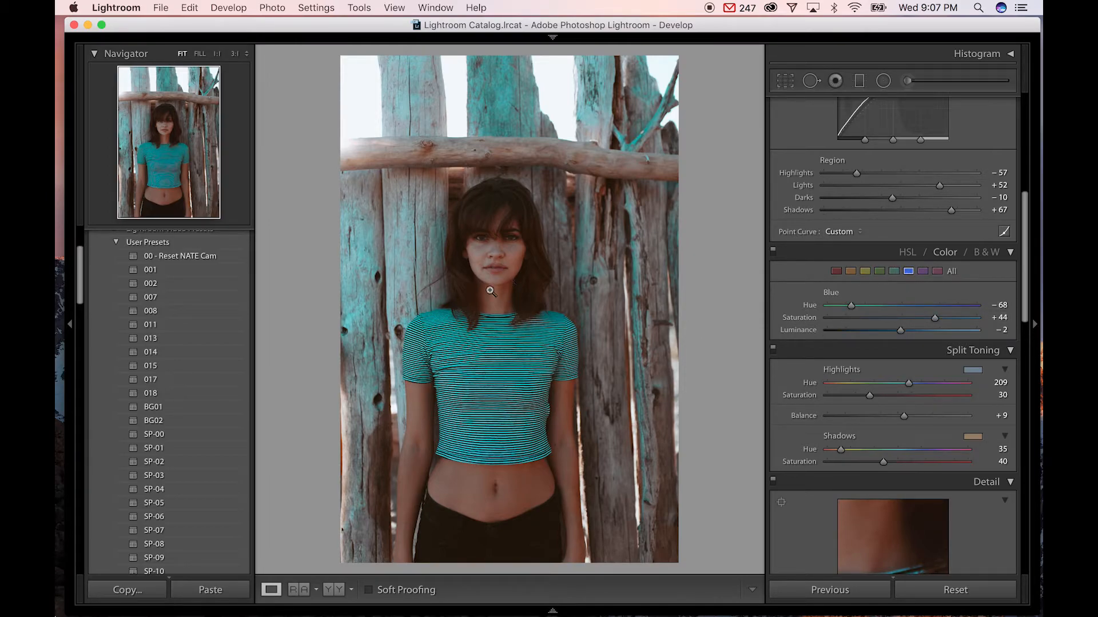
- Reset the adjustments and apply the BG02 preset with temperature 6,072 and exposure −1.55
left_click(951, 590)
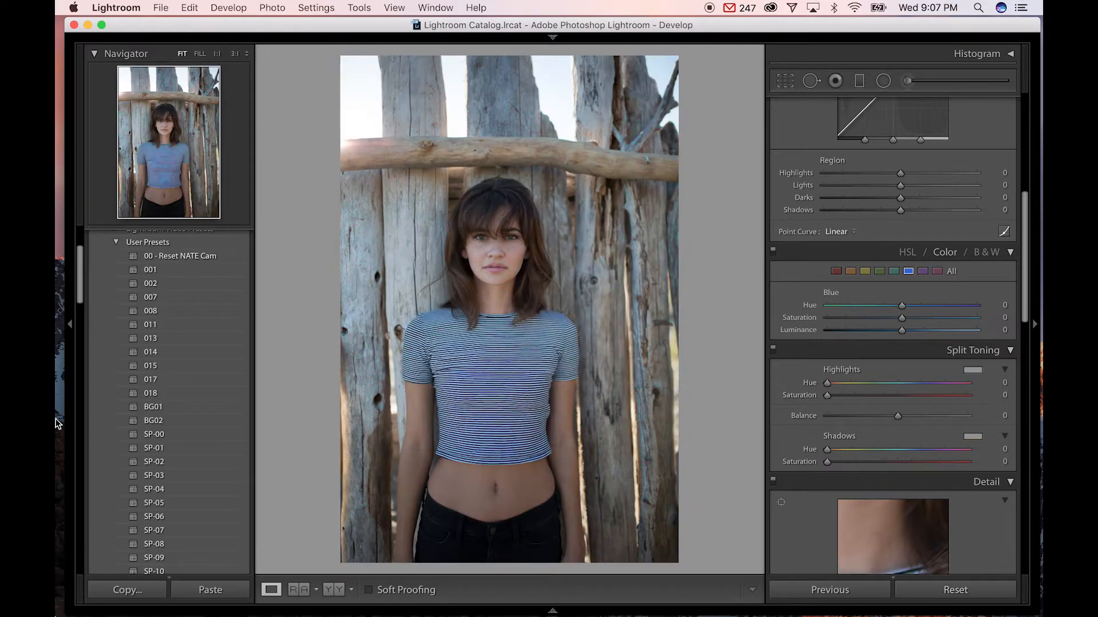
scroll(200, 477, "down", 3)
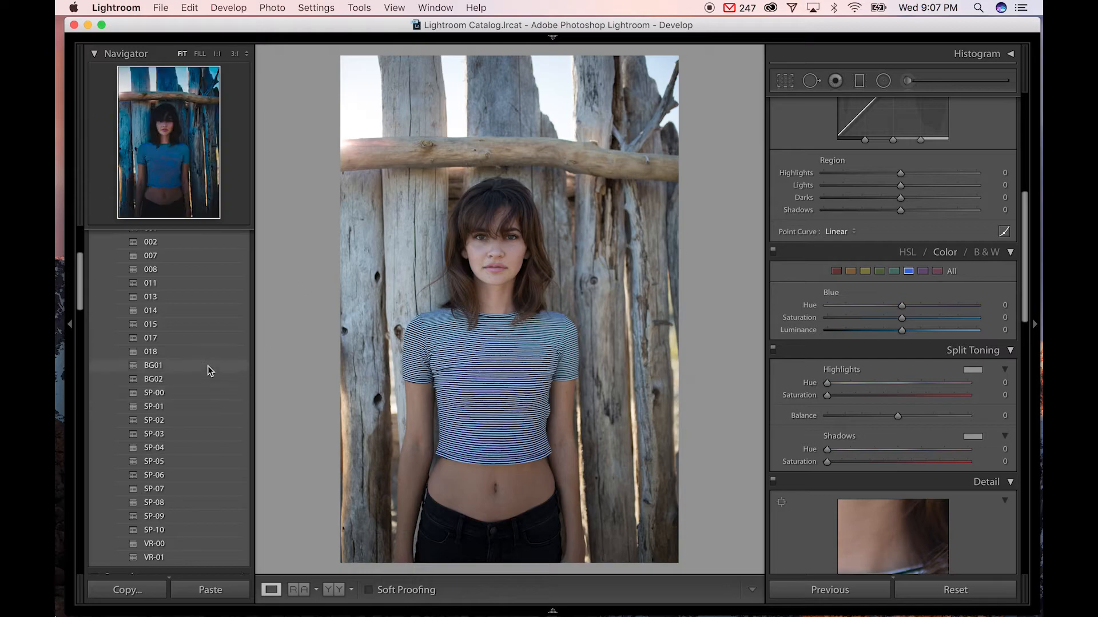
left_click(223, 381)
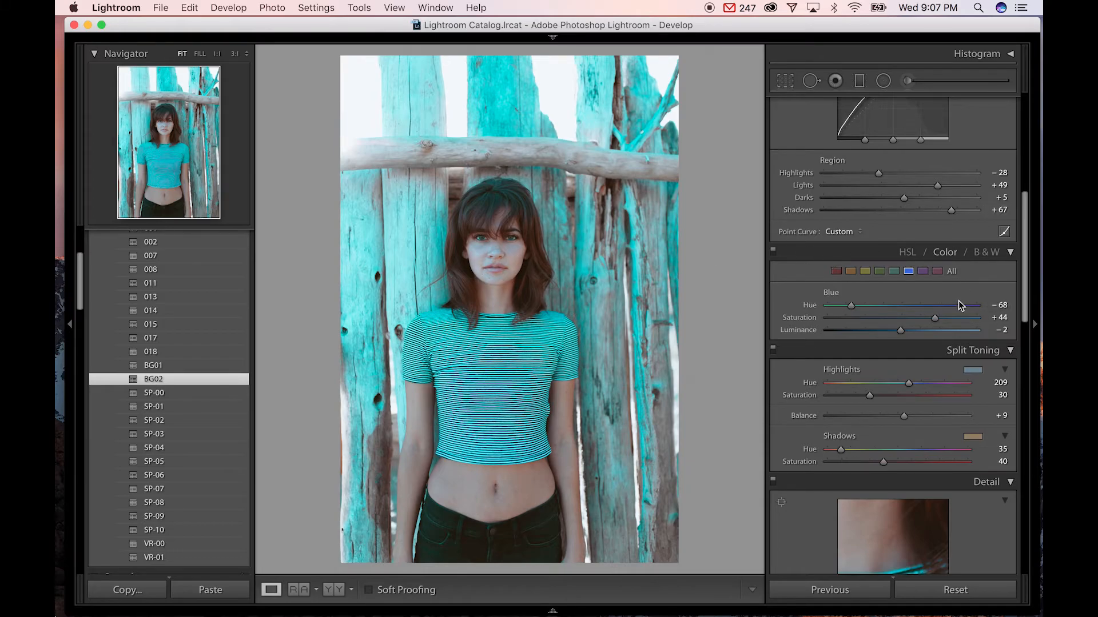
scroll(862, 289, "up", 6)
left_click(884, 164)
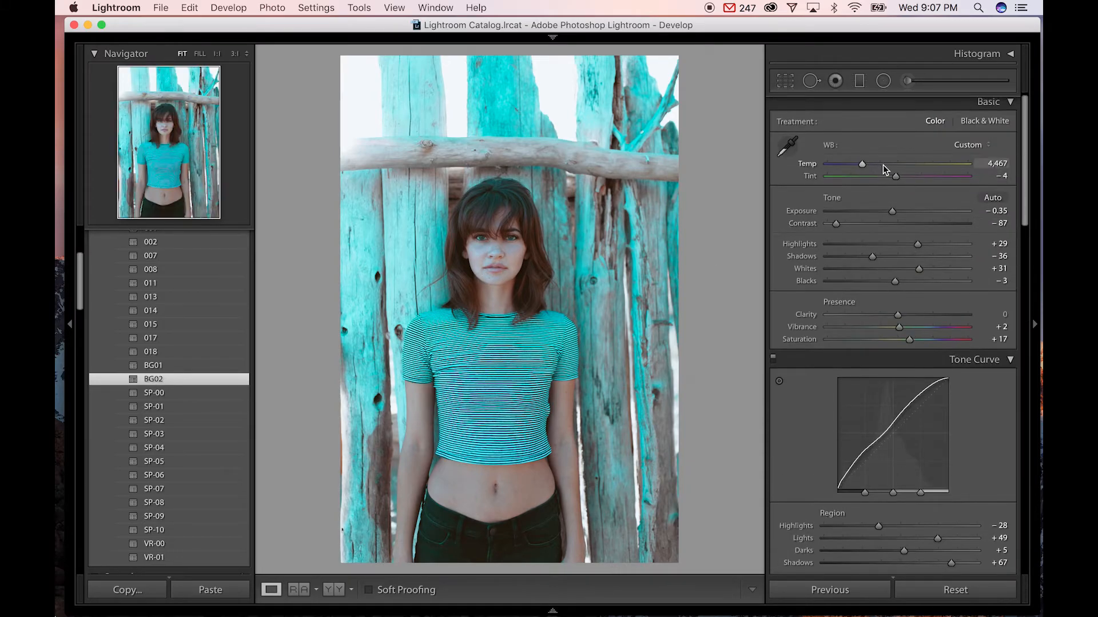
left_click(876, 211)
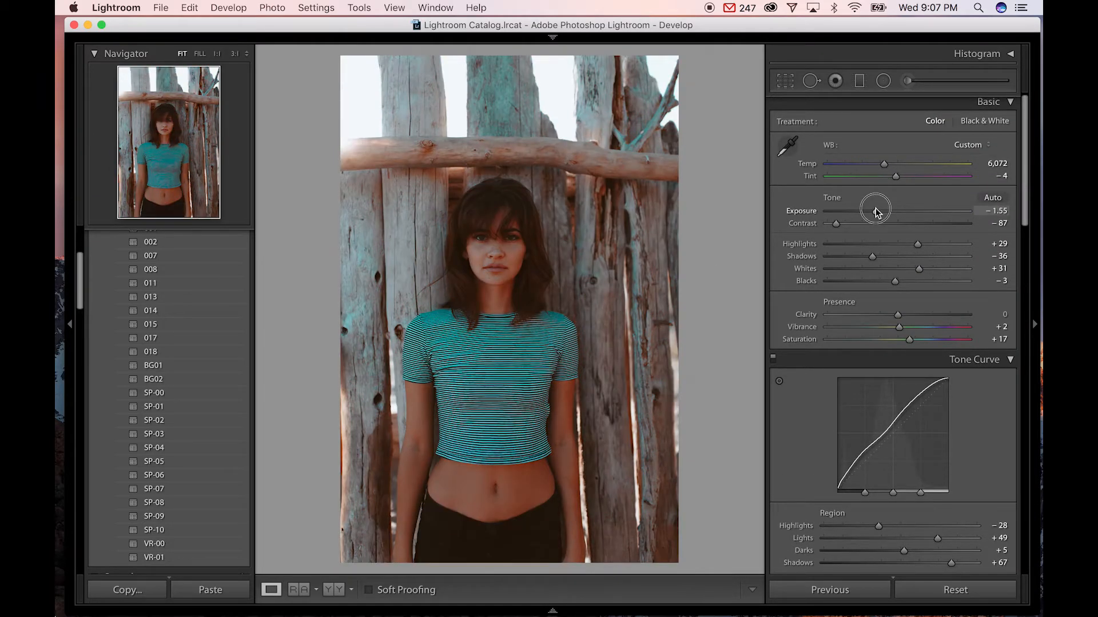
- Set the portrait's highlights to −16, shadows to +24 and blacks to +58
left_click(885, 244)
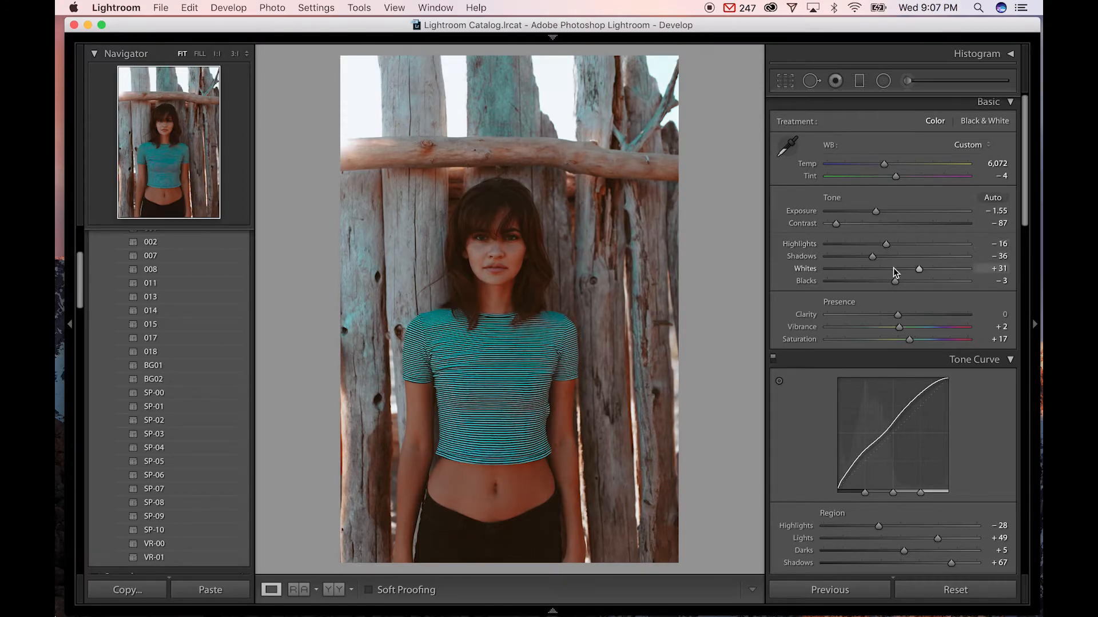
left_click(914, 256)
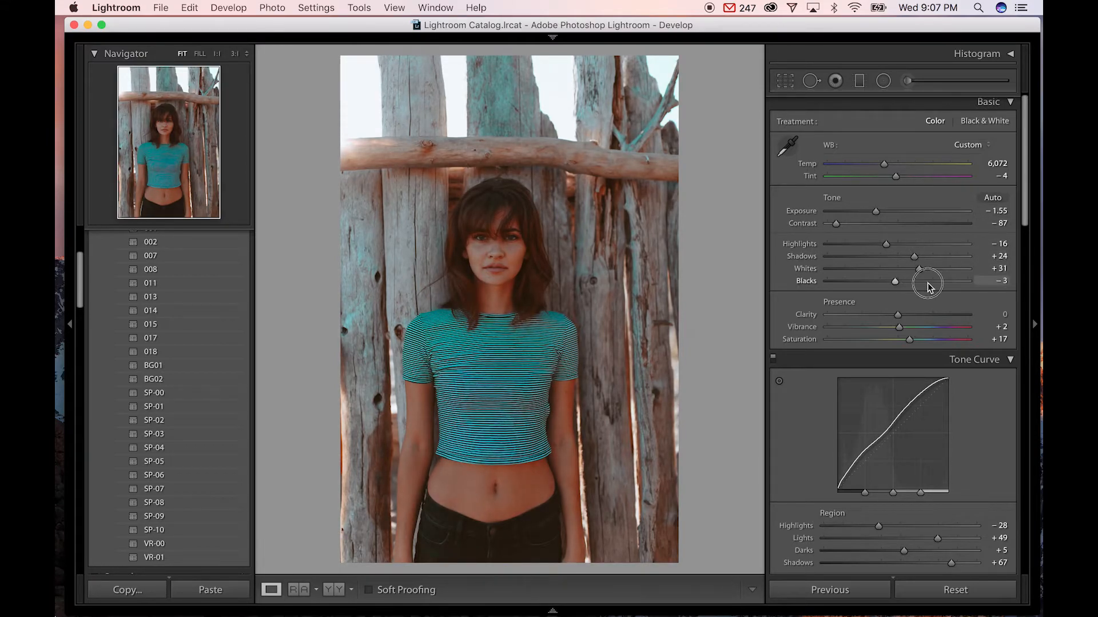
left_click_drag(927, 284, 938, 281)
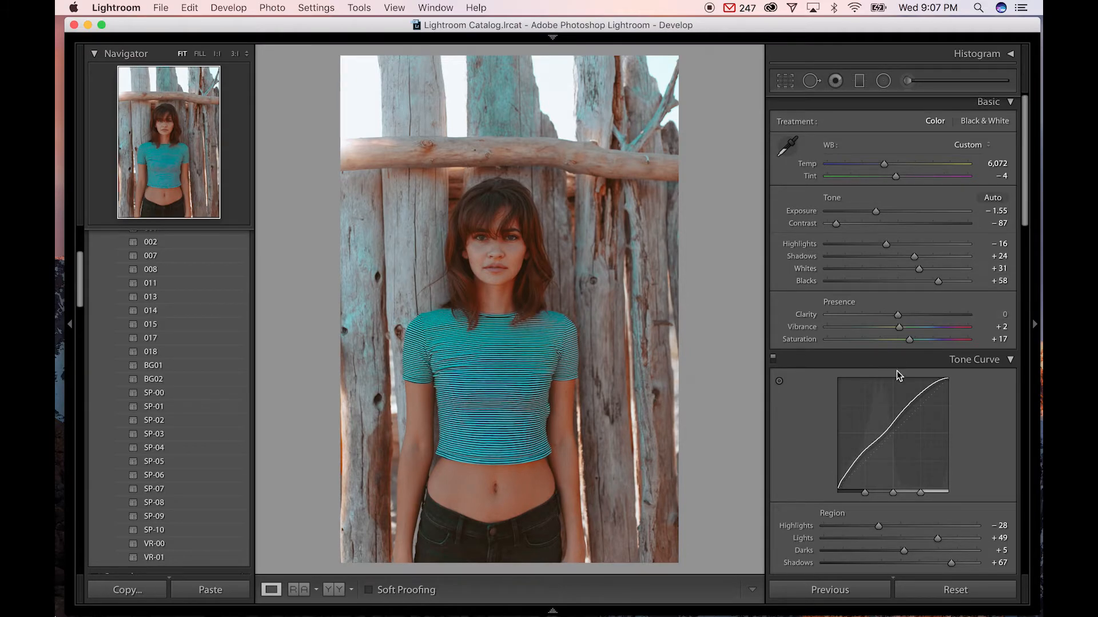
- Raise the tone curve's shadows region to +81 and its lights region to +71
left_click(971, 563)
left_click_drag(970, 563, 963, 563)
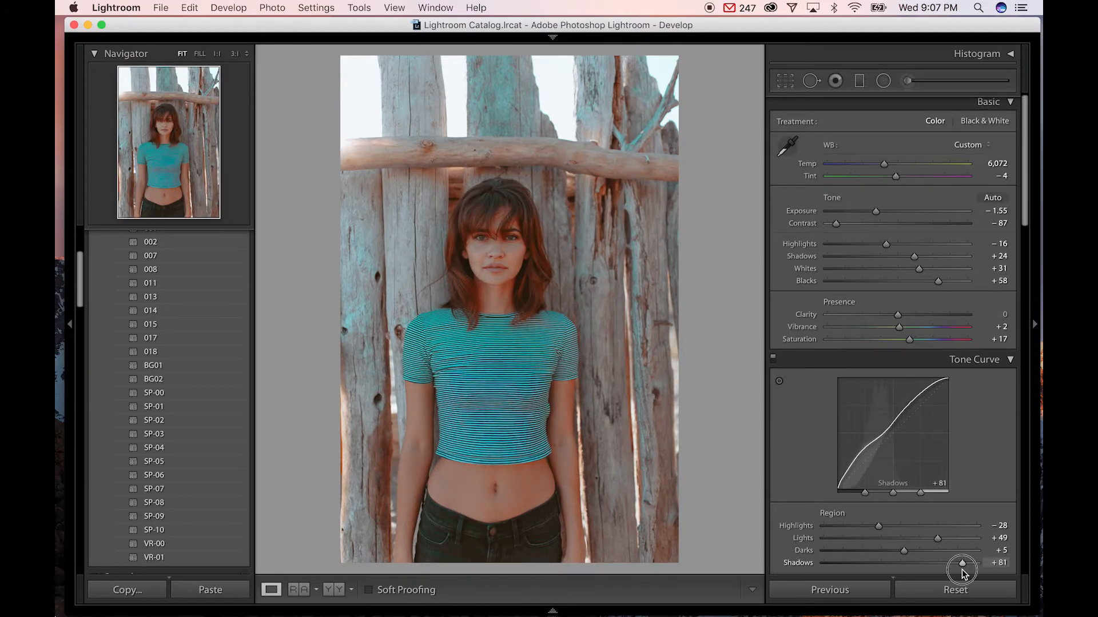
left_click(954, 538)
- Set the contrast to −45, the exposure to −1.40 and the vibrance to −37
left_click(887, 224)
mouse_move(877, 214)
left_mouse_down()
mouse_move(893, 218)
mouse_move(884, 208)
mouse_move(863, 225)
mouse_move(884, 225)
mouse_move(878, 210)
mouse_move(866, 224)
left_mouse_up()
left_click_drag(897, 328, 871, 328)
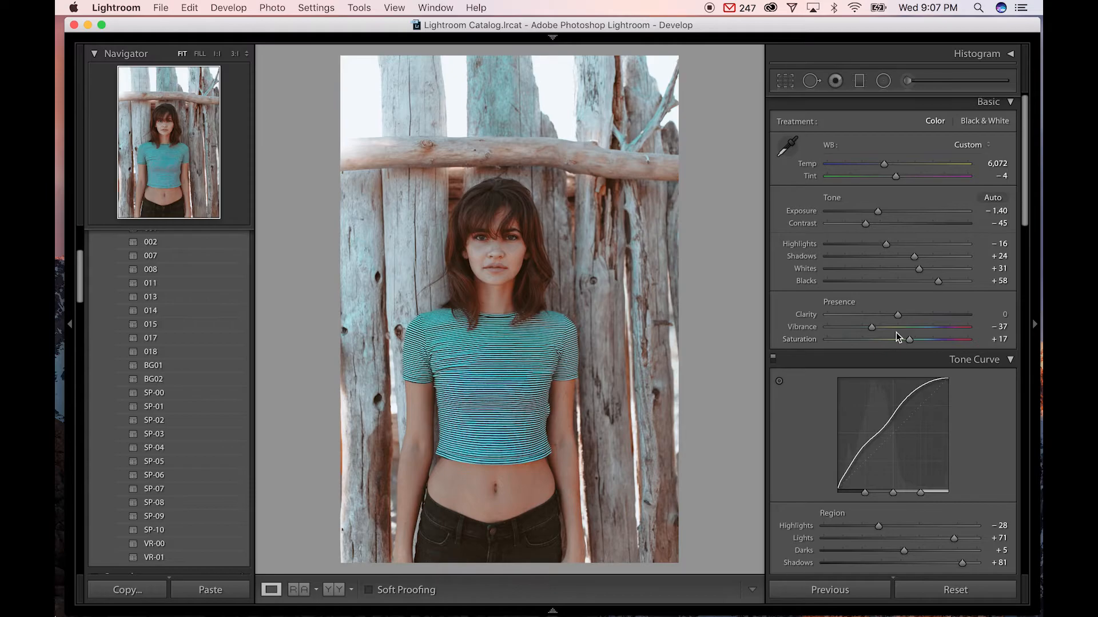
- Reset all develop adjustments on the portrait and return to the basic settings
left_click_drag(1023, 191, 1030, 554)
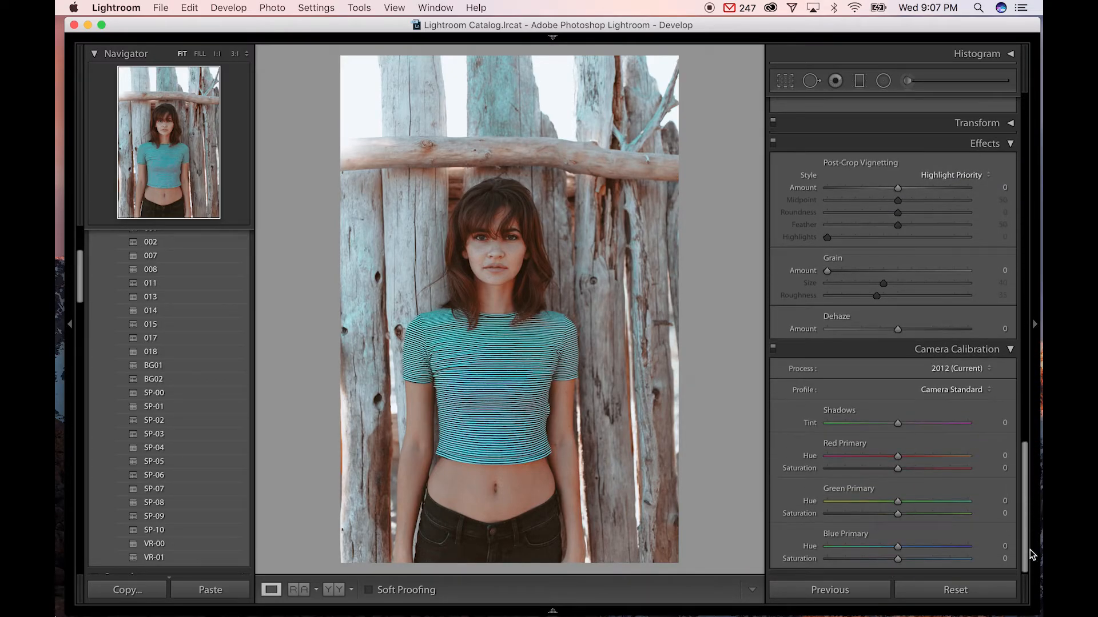
left_click(951, 592)
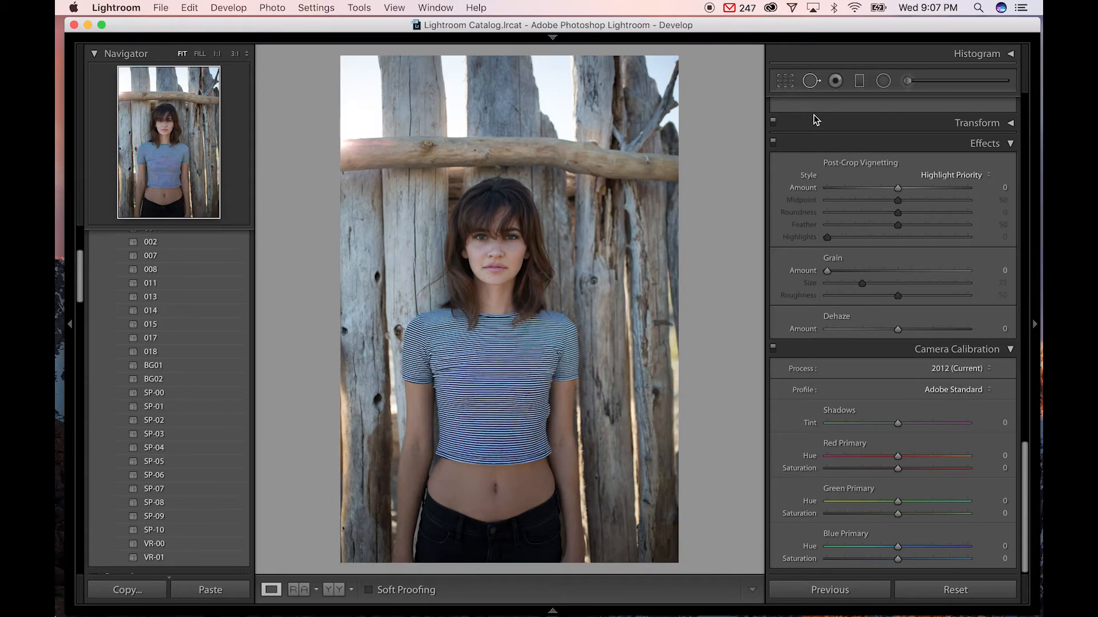
left_click_drag(1025, 475, 1029, 238)
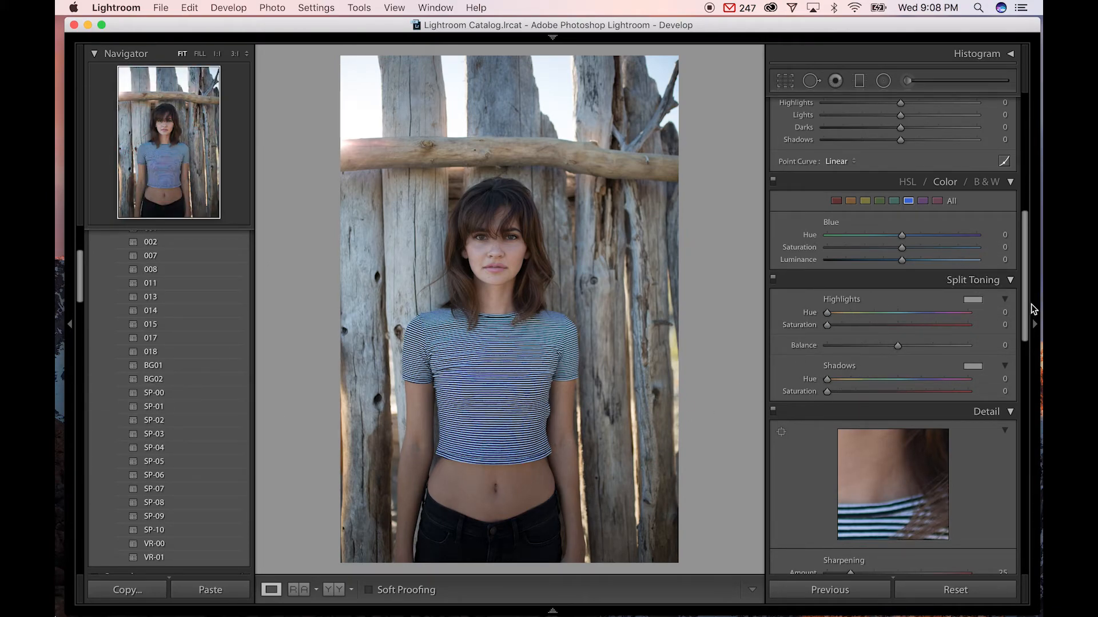
left_click_drag(1030, 304, 1030, 152)
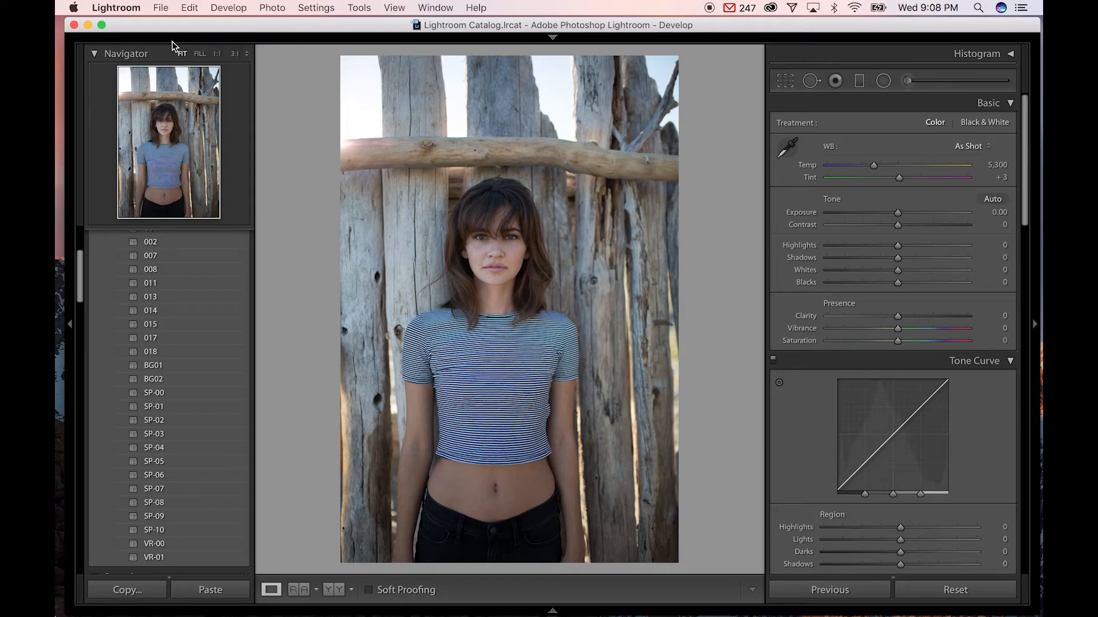
- Minimize Lightroom and view the exported _A1A0572.jpg from the desktop in Preview, moving its window clear of the others
left_click(88, 25)
double_click(1011, 236)
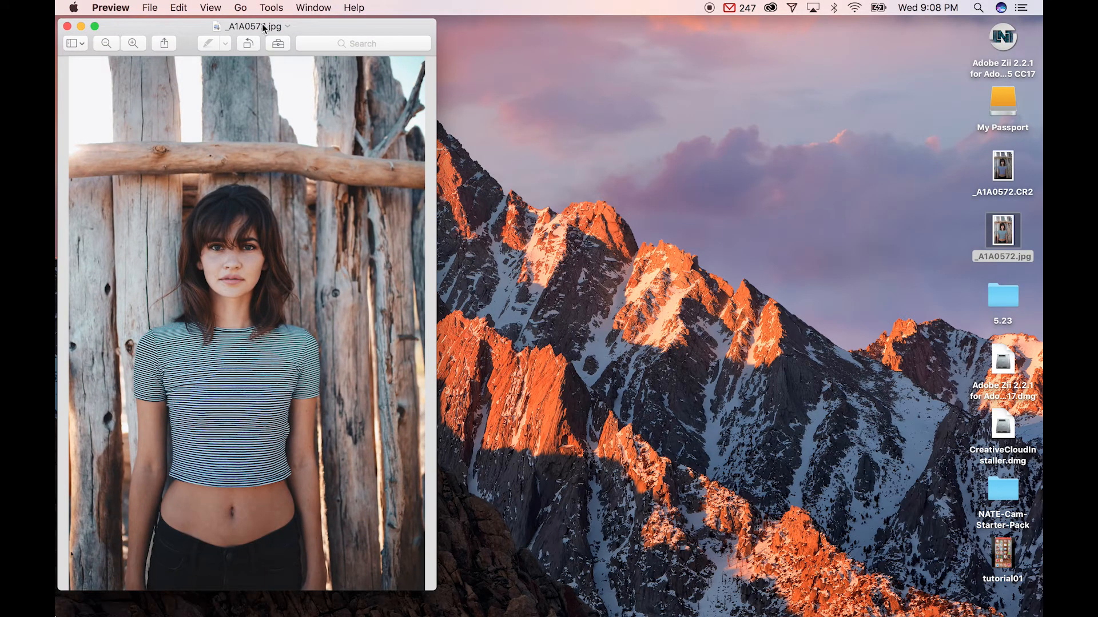
left_click_drag(263, 28, 708, 27)
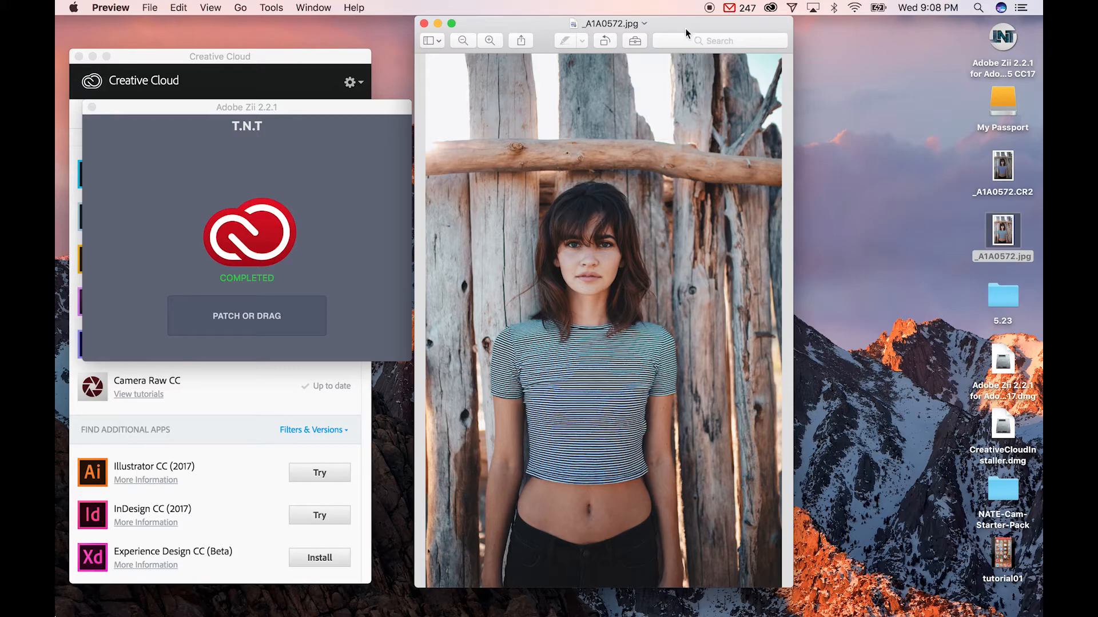
left_click_drag(674, 27, 775, 39)
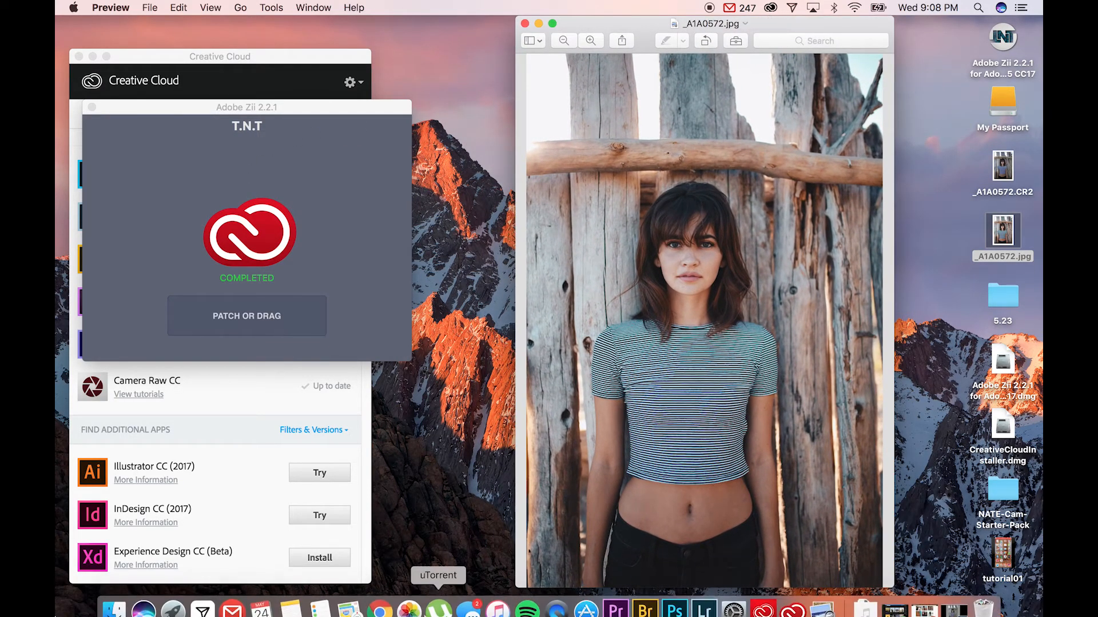
- Switch to Instagram in Chrome and search for the photo contest host's account to open that profile
left_click(392, 601)
scroll(290, 132, "up", 10)
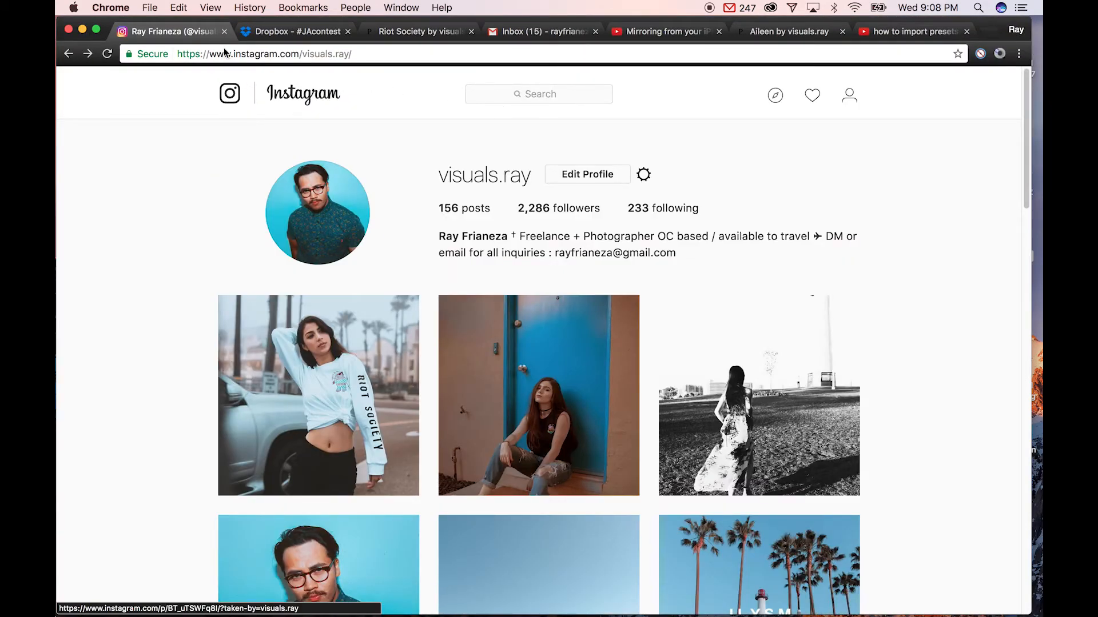
left_click(544, 95)
type("josh")
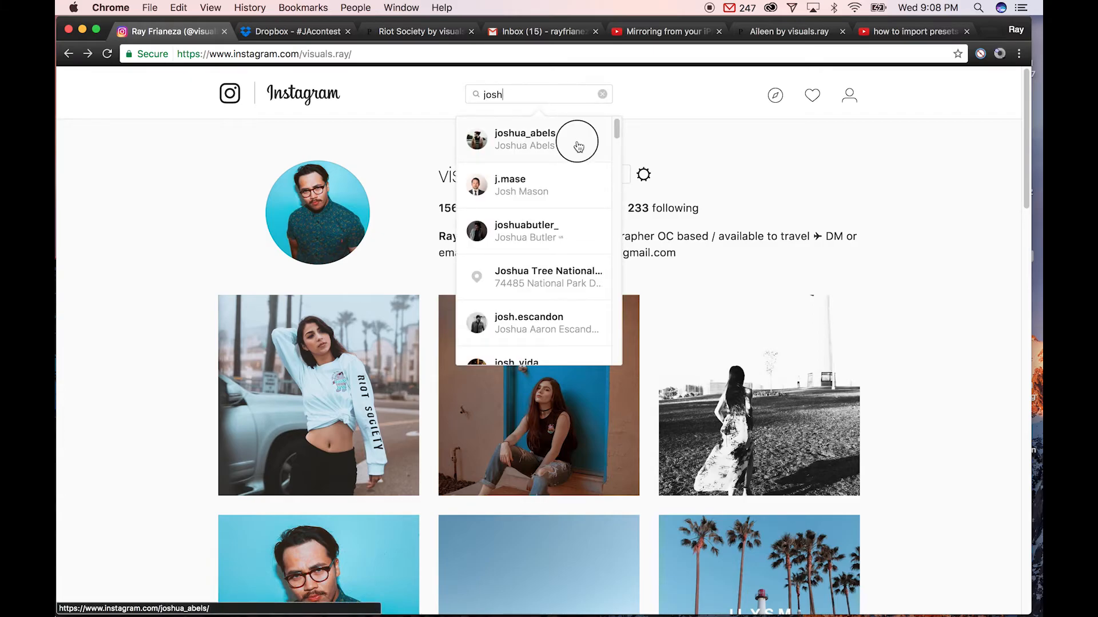
left_click(579, 143)
- Review the rules and comments of the Photo Contest post, and return to the signed-in account's own profile
scroll(320, 400, "down", 1)
left_click(303, 440)
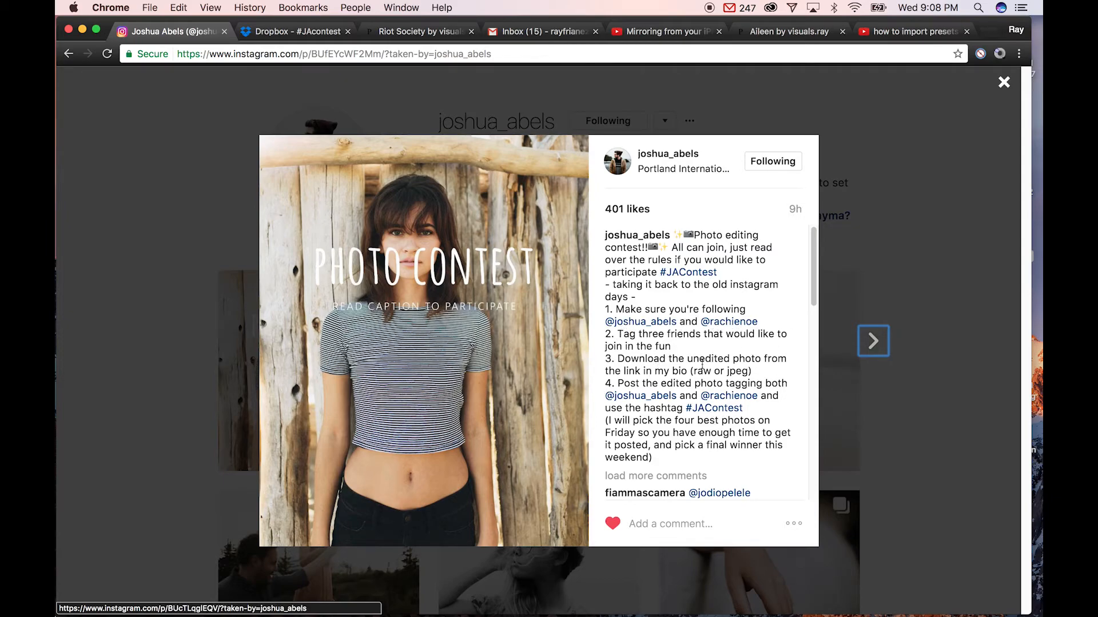
left_click_drag(813, 280, 811, 369)
left_click(938, 290)
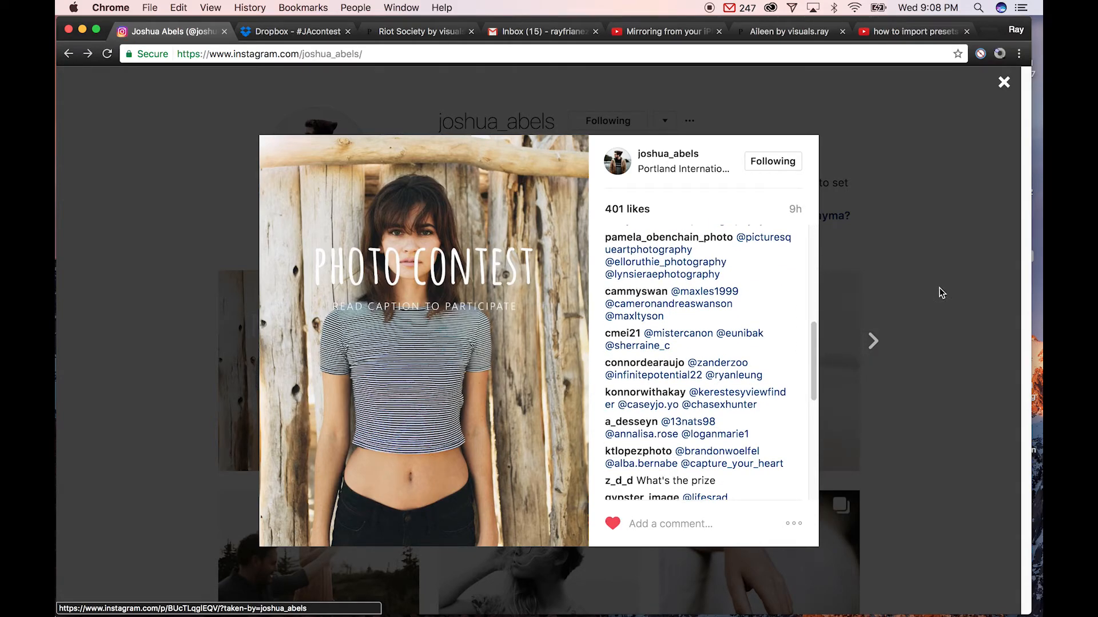
scroll(738, 188, "up", 2)
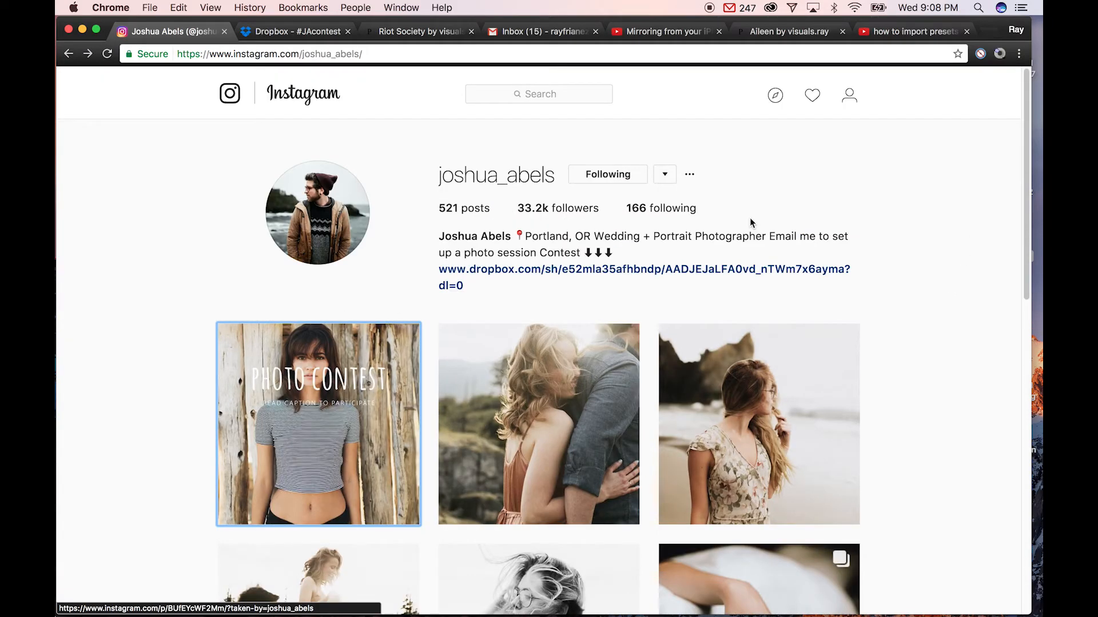
left_click(851, 97)
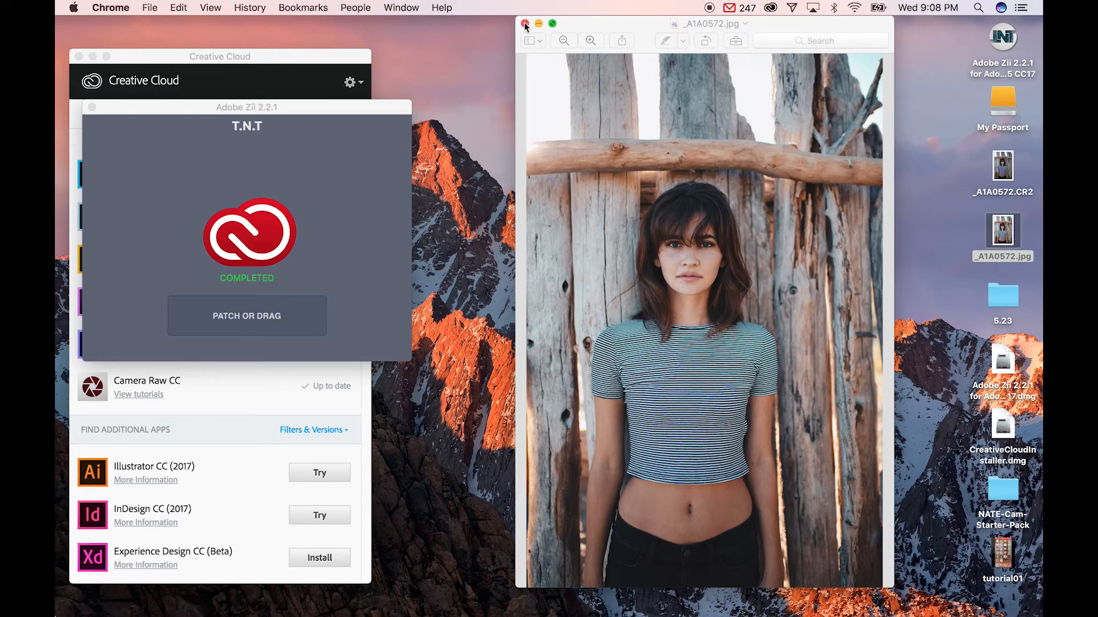
- Close the _A1A0572.jpg preview and switch back to the Instagram profile in Chrome
left_click(525, 24)
left_click(734, 195)
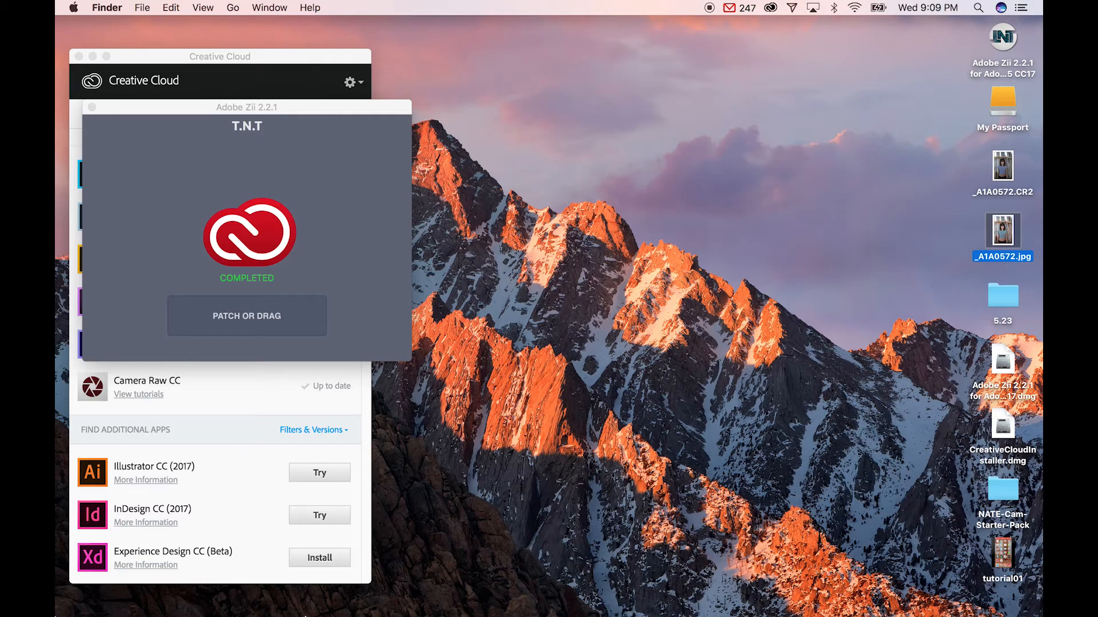
mouse_move(323, 615)
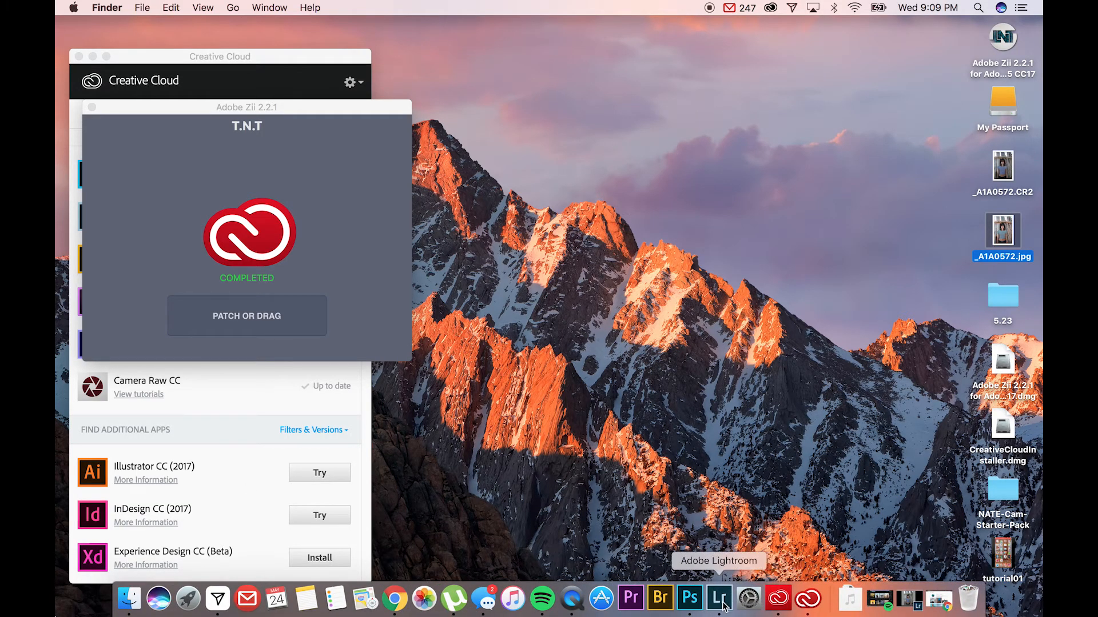
left_click(395, 598)
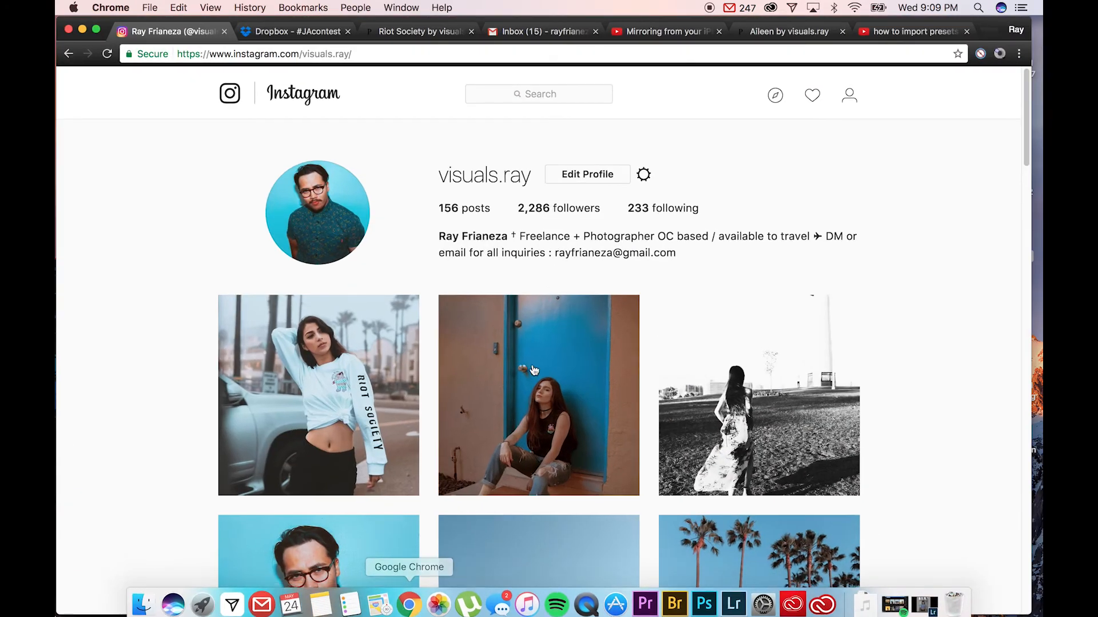
- Browse the profile's photo grid and view the post of the woman seated by the blue door
scroll(554, 240, "down", 10)
scroll(561, 245, "up", 10)
left_click(605, 422)
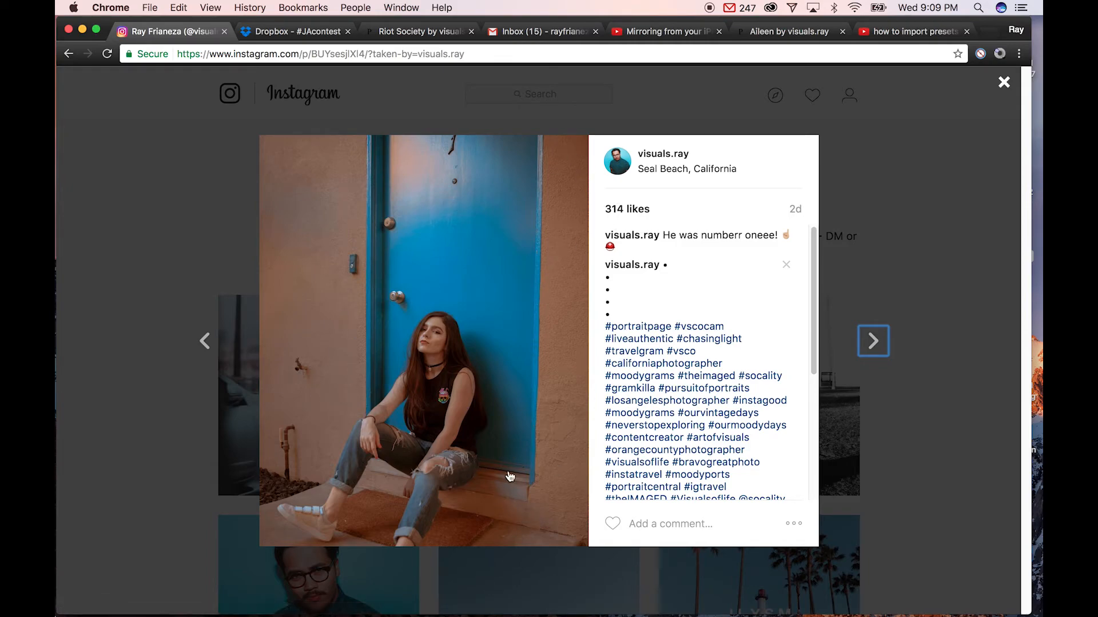
left_click(946, 252)
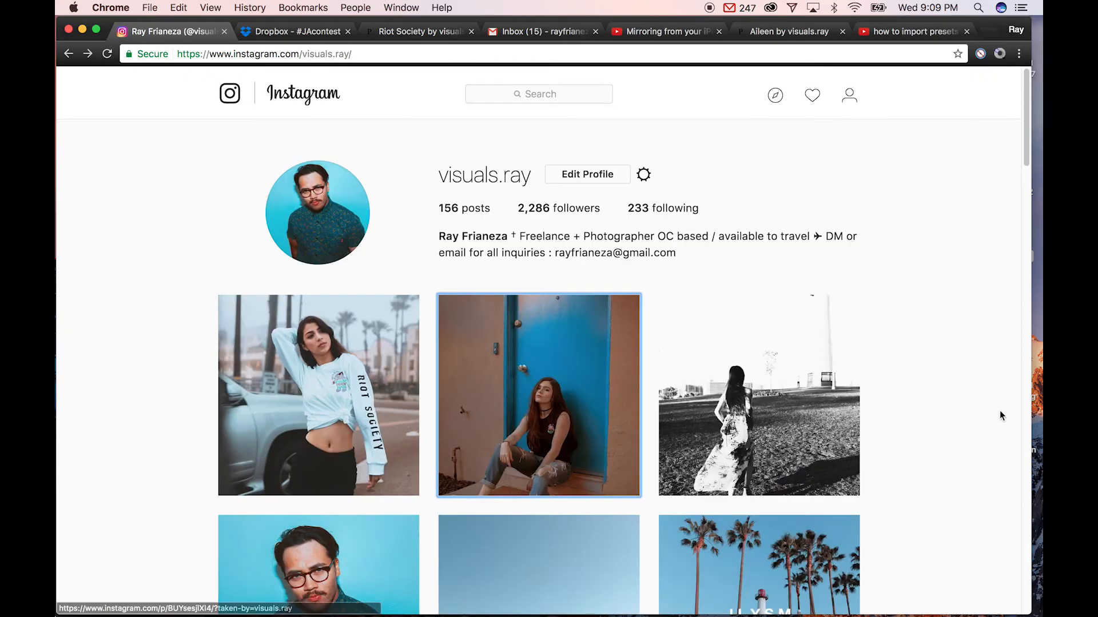
- Open the profile's post of the couple sitting on the low wall in front of orange flowers
scroll(1021, 156, "down", 3)
scroll(1035, 209, "down", 8)
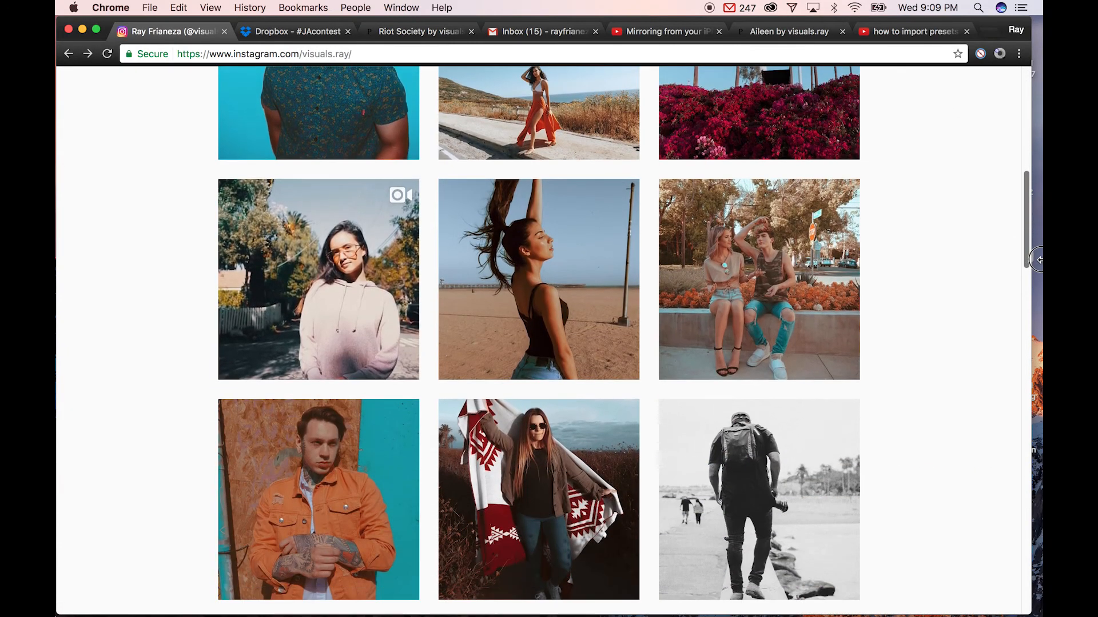
left_click(829, 309)
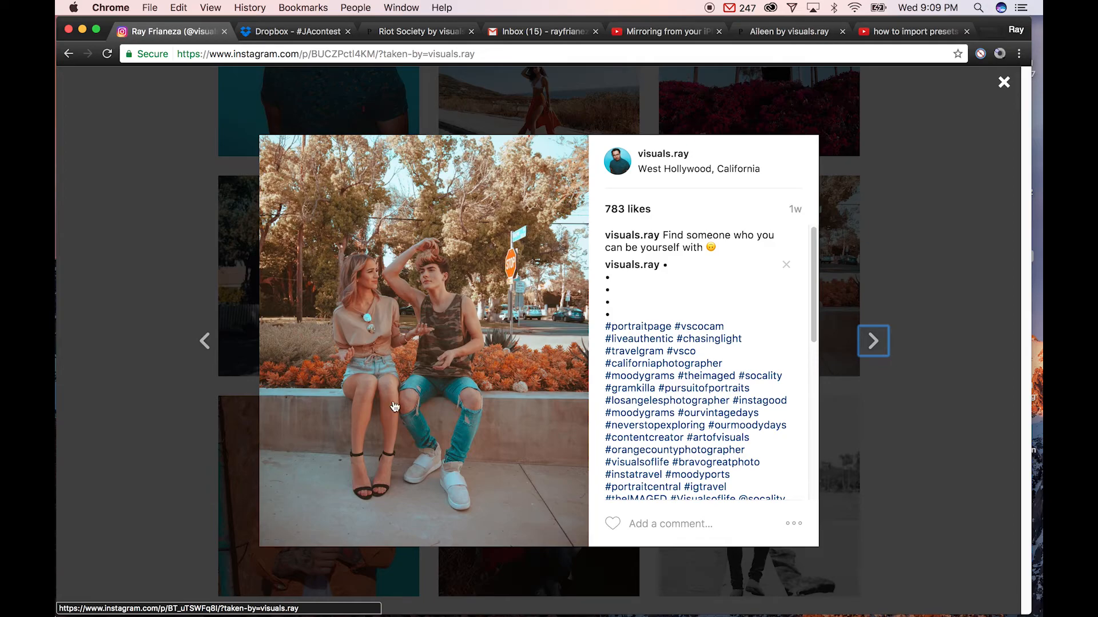
- Close the post of the couple on the low wall and return to the beginning of the profile page
left_click(120, 312)
left_click_drag(1029, 251, 1004, 111)
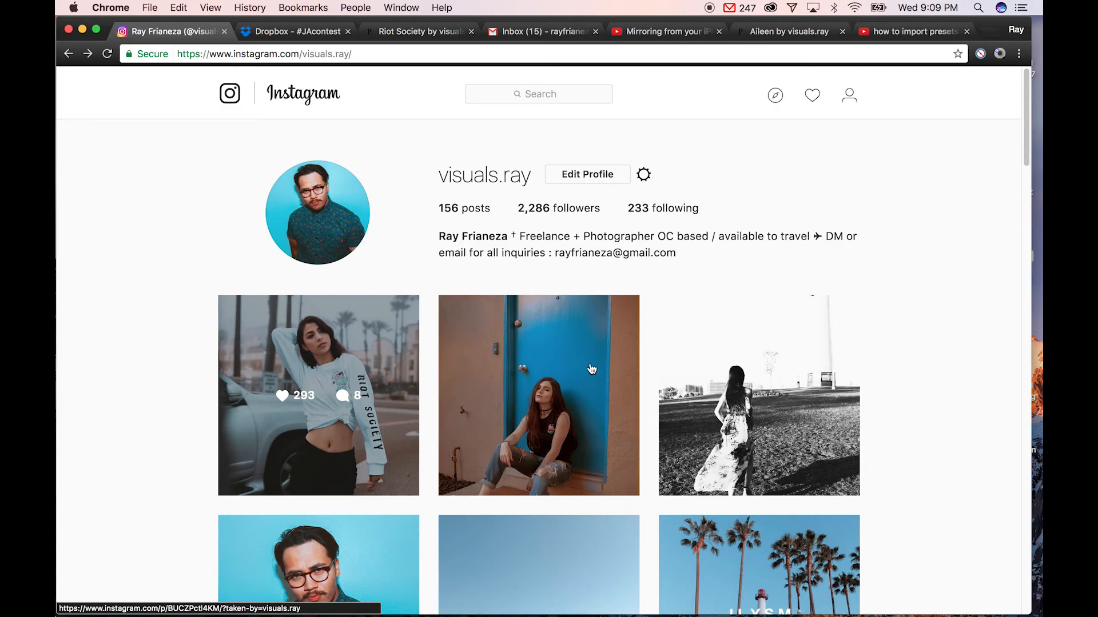
- View the YouTube results for "how to import presets to lightroom mobile" from the beginning, and check the signed-in account options
left_click(907, 37)
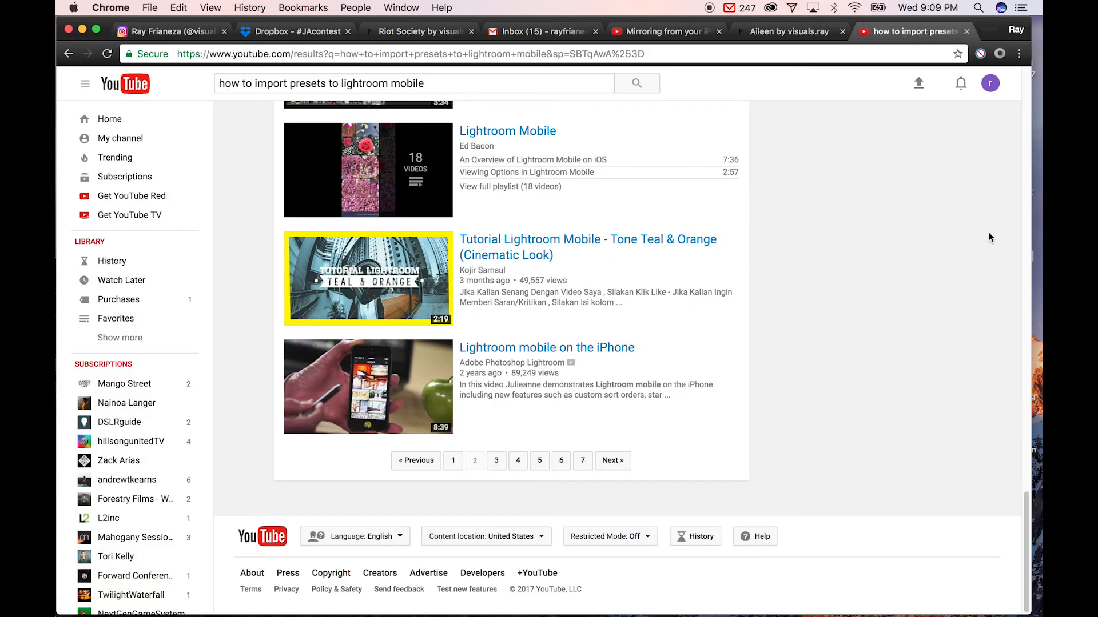
left_click_drag(1028, 513, 990, 81)
left_click(991, 86)
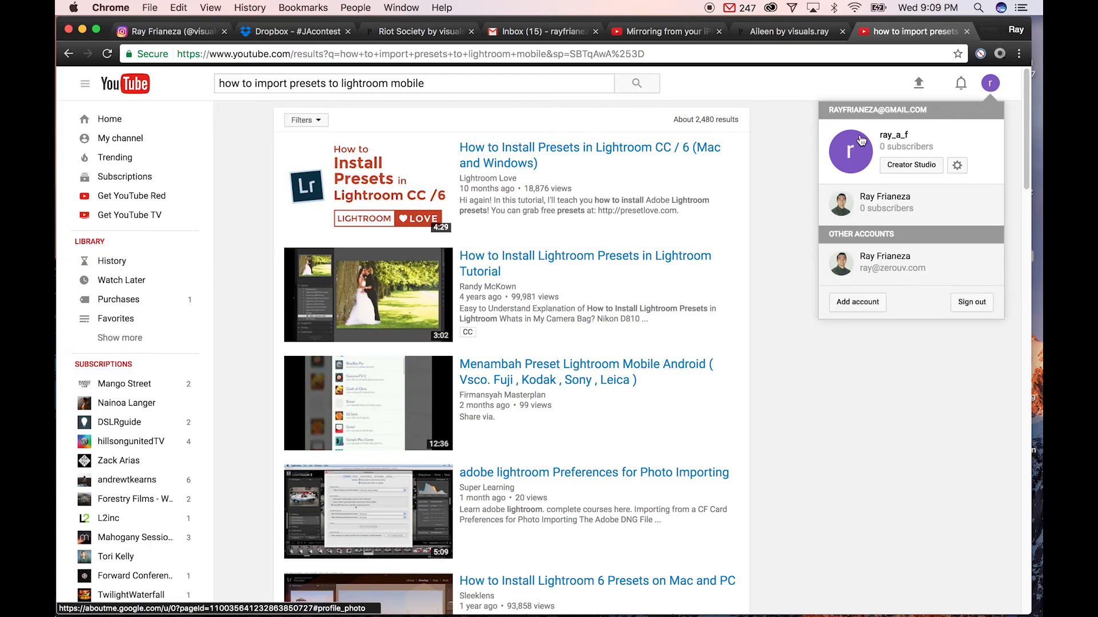
left_click(799, 158)
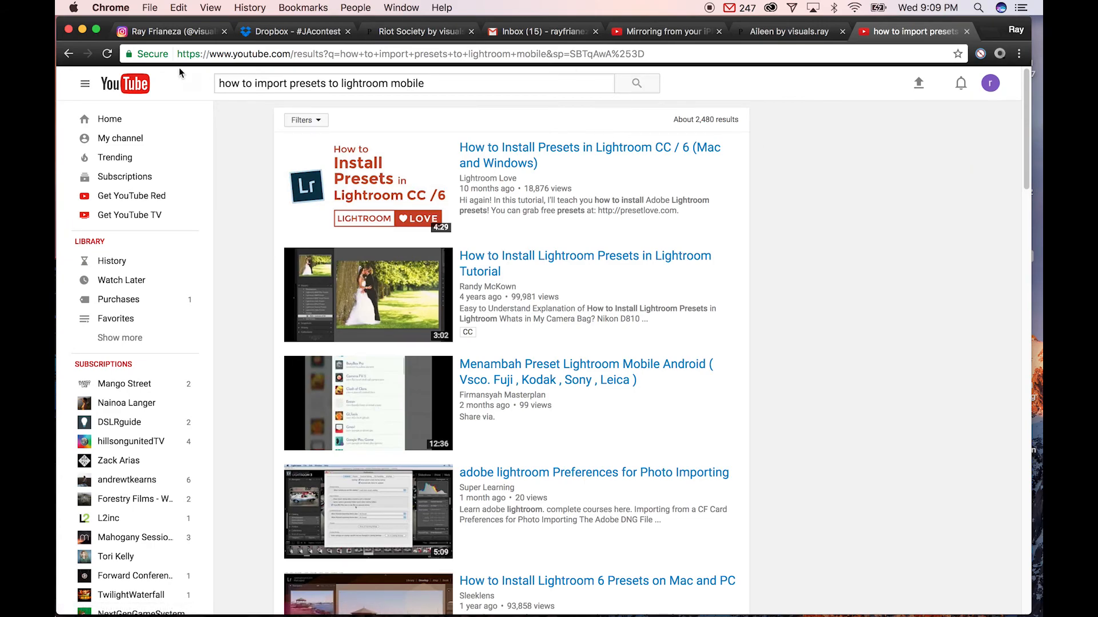
- Minimize the Chrome window to view the desktop, restore it, and switch back to the Instagram profile
left_click(83, 30)
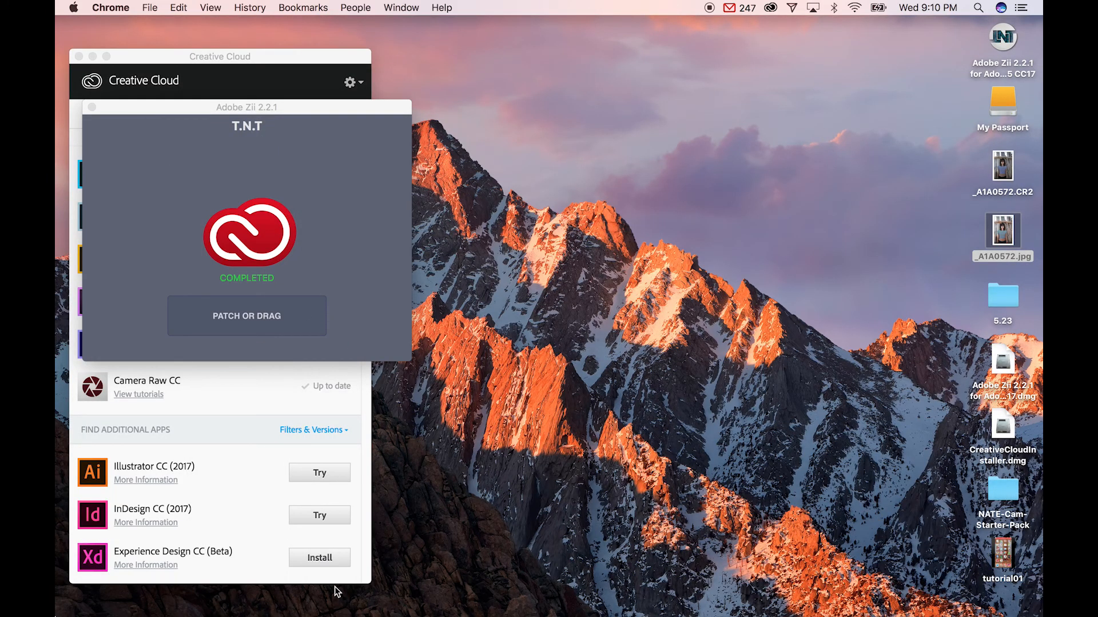
left_click(395, 605)
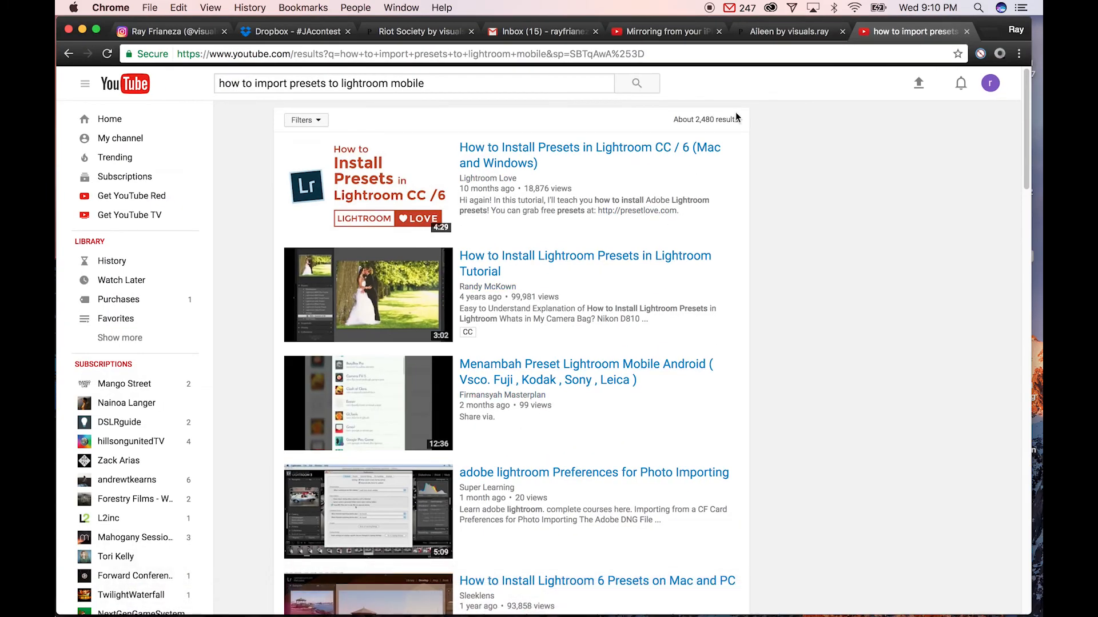
left_click(143, 31)
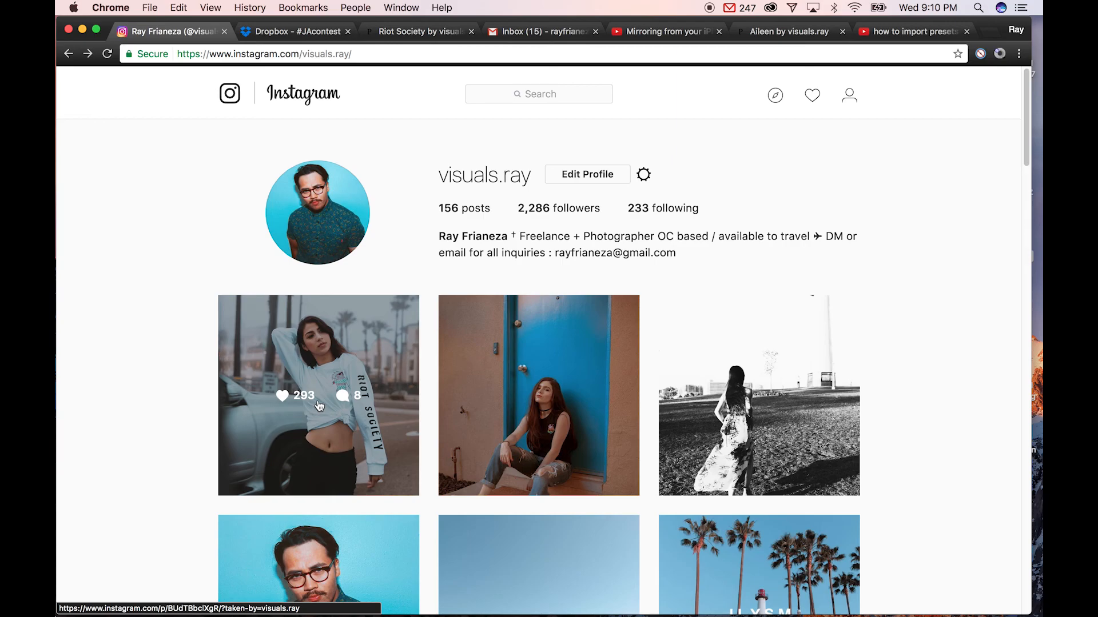
- Browse the Instagram profile's photo grid and return to the beginning of the page
scroll(318, 406, "down", 15)
scroll(318, 406, "up", 15)
left_click_drag(1027, 109, 1039, 81)
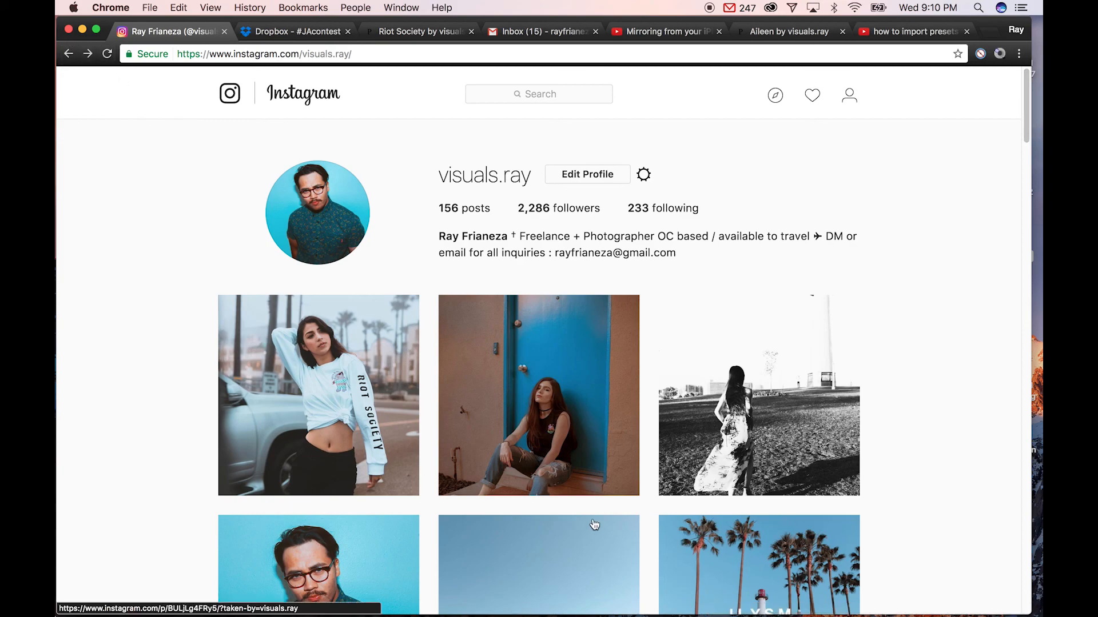
mouse_move(619, 605)
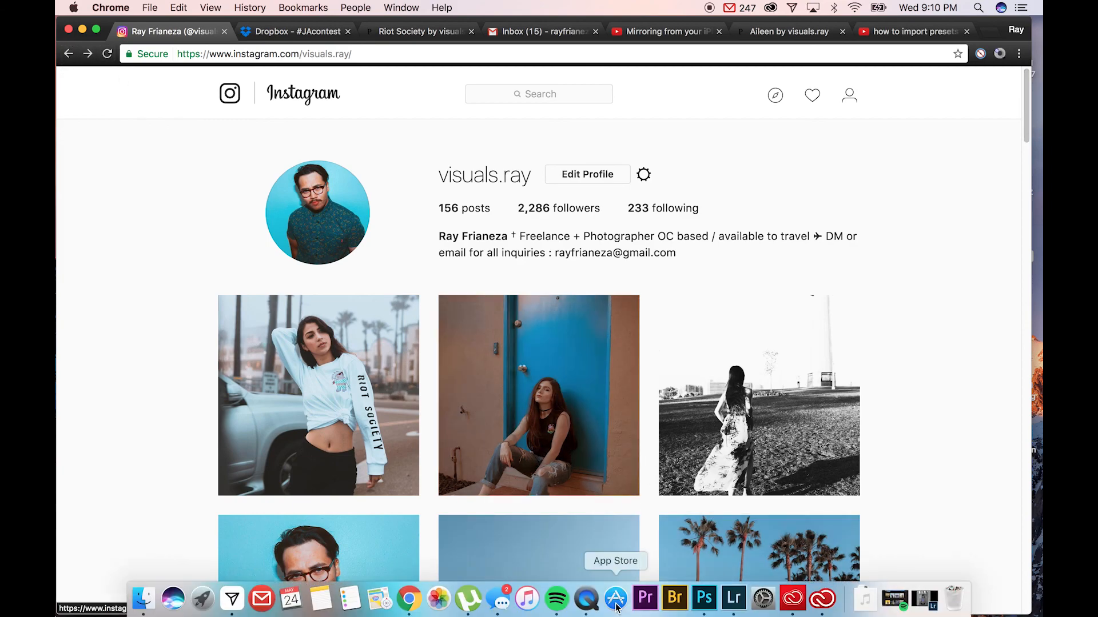